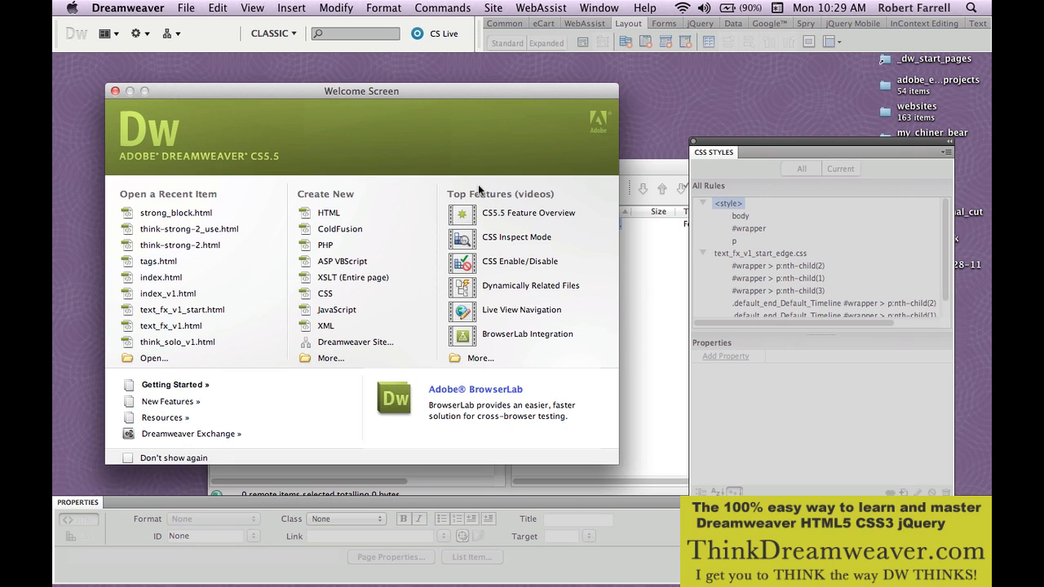
# - Create a blank HTML page with no layout and the XHTML 1.0 Transitional doctype
pyautogui.press('super+n')
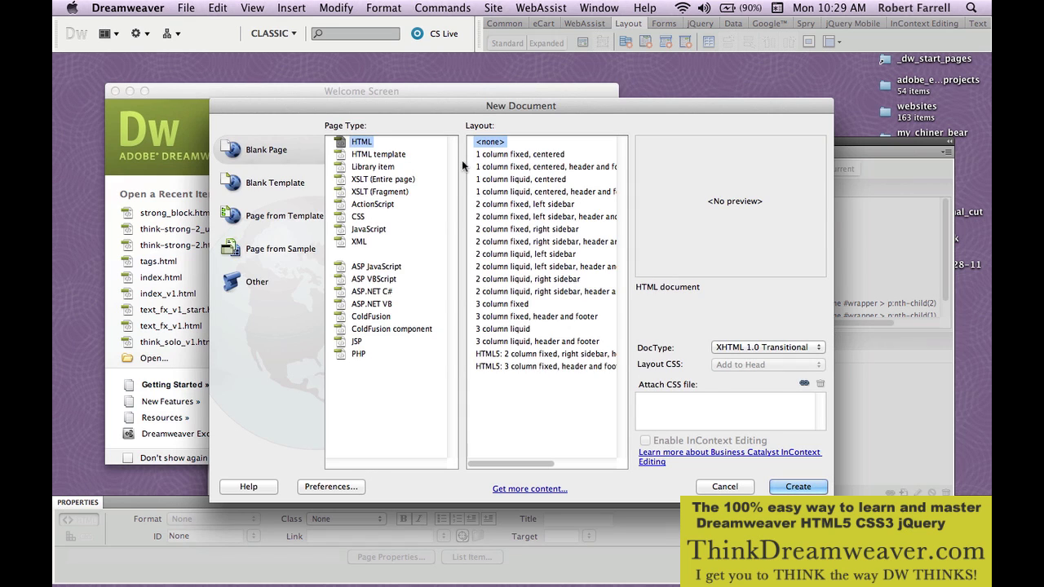
pyautogui.click(513, 204)
pyautogui.click(512, 181)
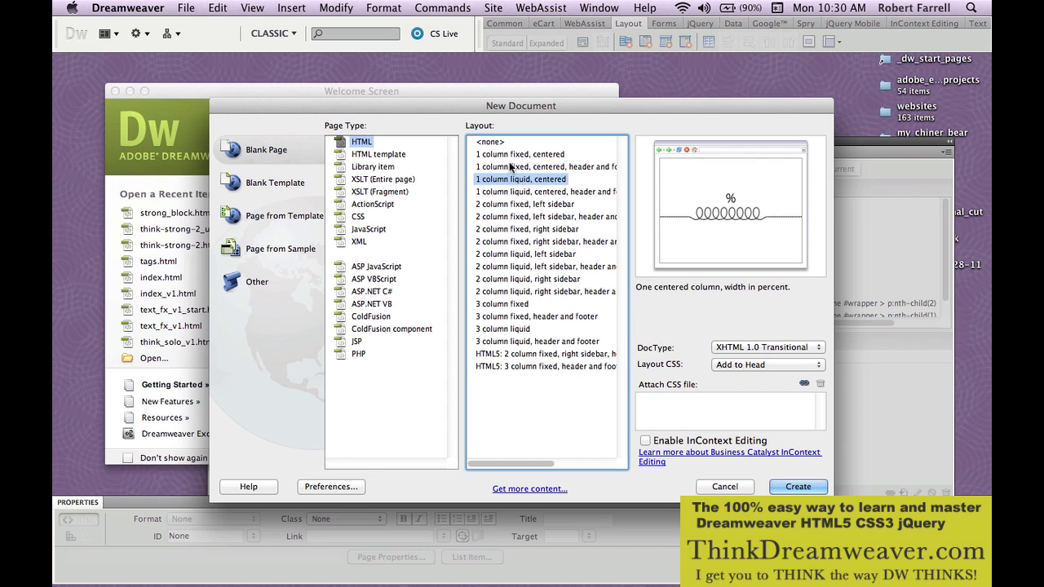
pyautogui.click(512, 168)
pyautogui.click(510, 158)
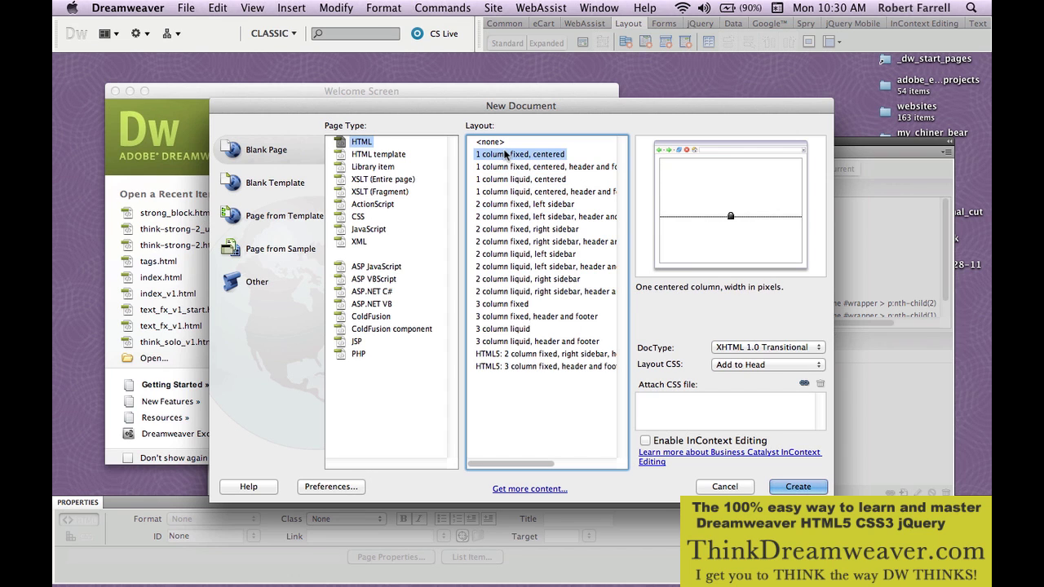
pyautogui.click(499, 142)
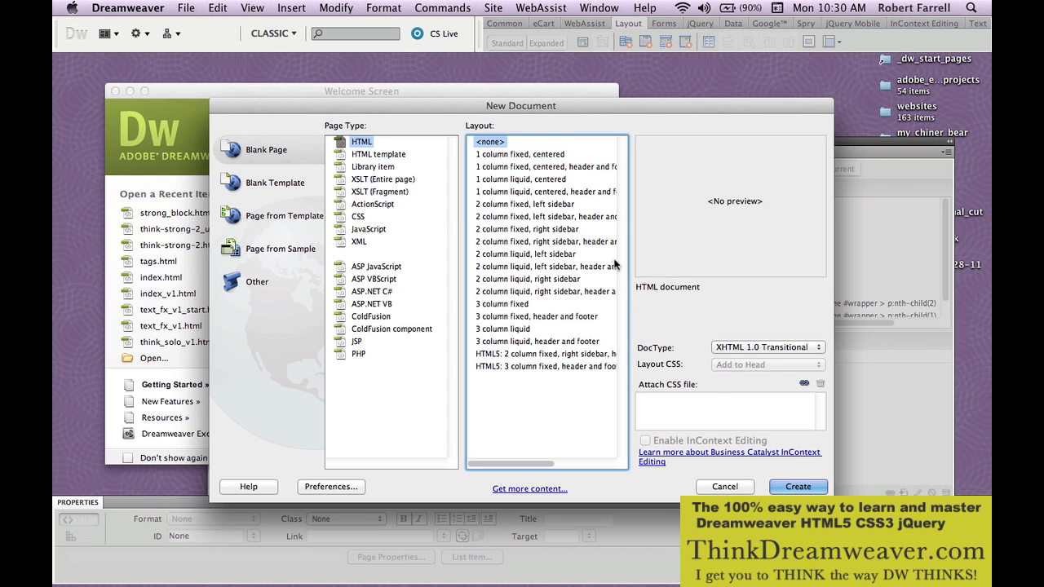
pyautogui.click(792, 487)
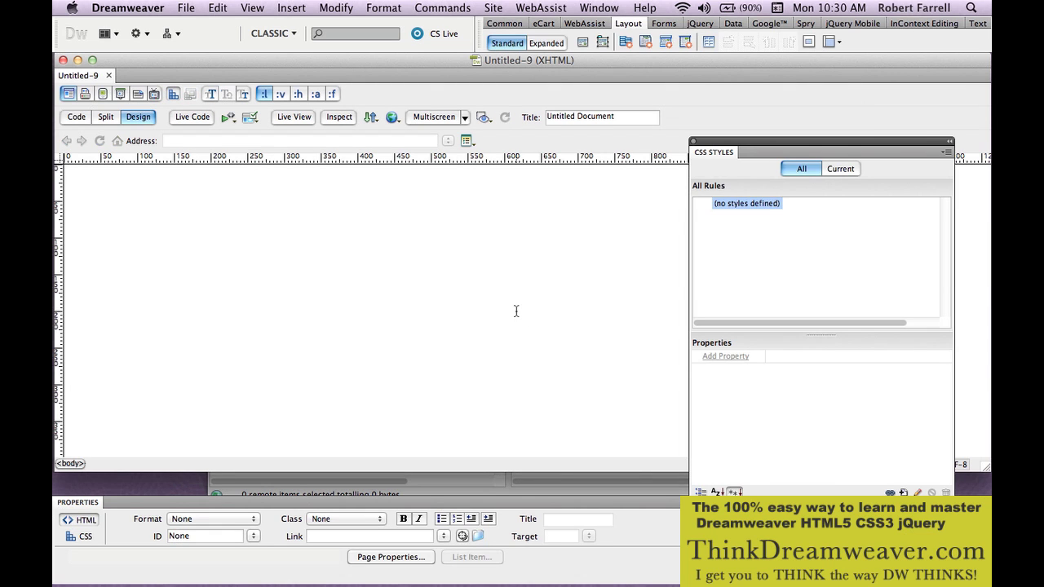
# - Save the new page as edge_start_page.html in the edge_test folder
pyautogui.press('super+s')
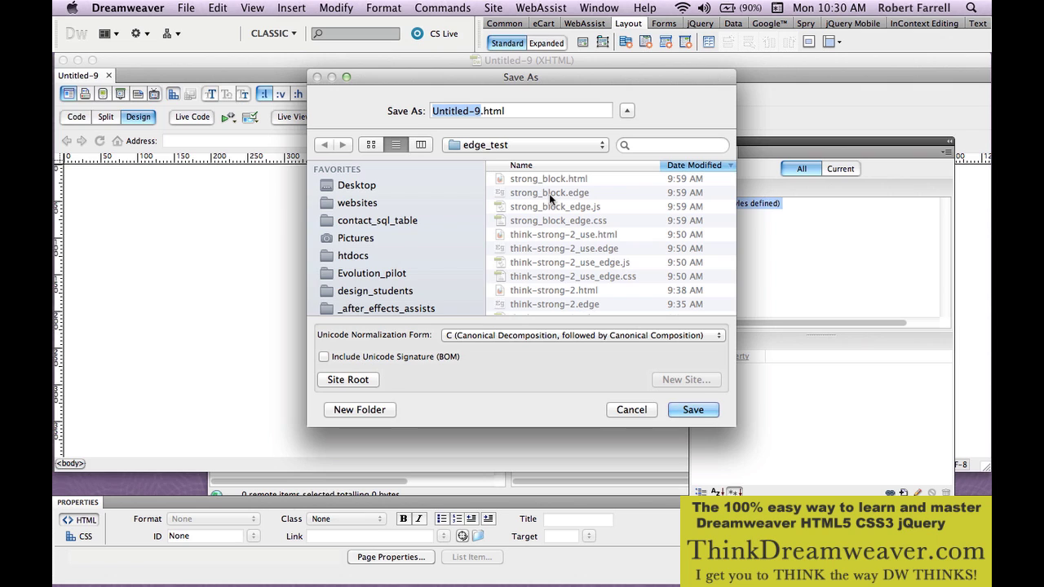
pyautogui.write('edge_')
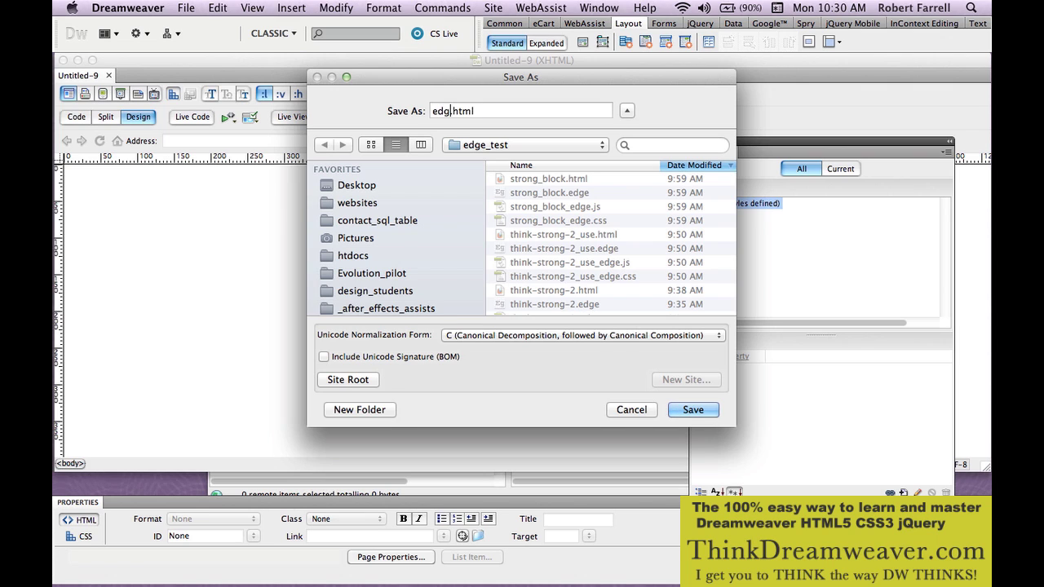
pyautogui.write('start_page')
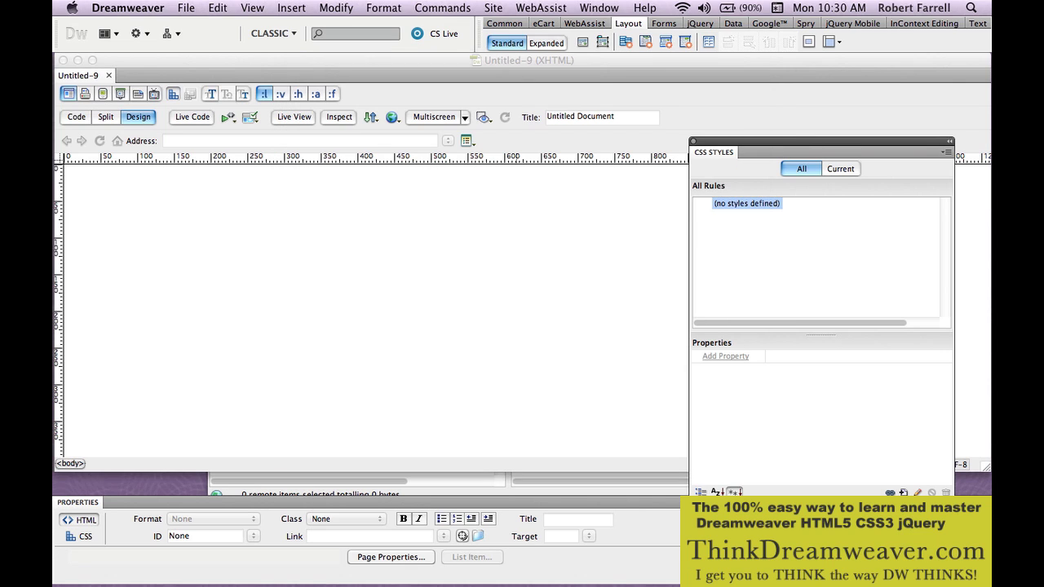
pyautogui.press('Return')
# - Set the document title to "Think Adobe Edge" and save the page
pyautogui.click(630, 118)
pyautogui.tripleClick(629, 117)
pyautogui.write('Think')
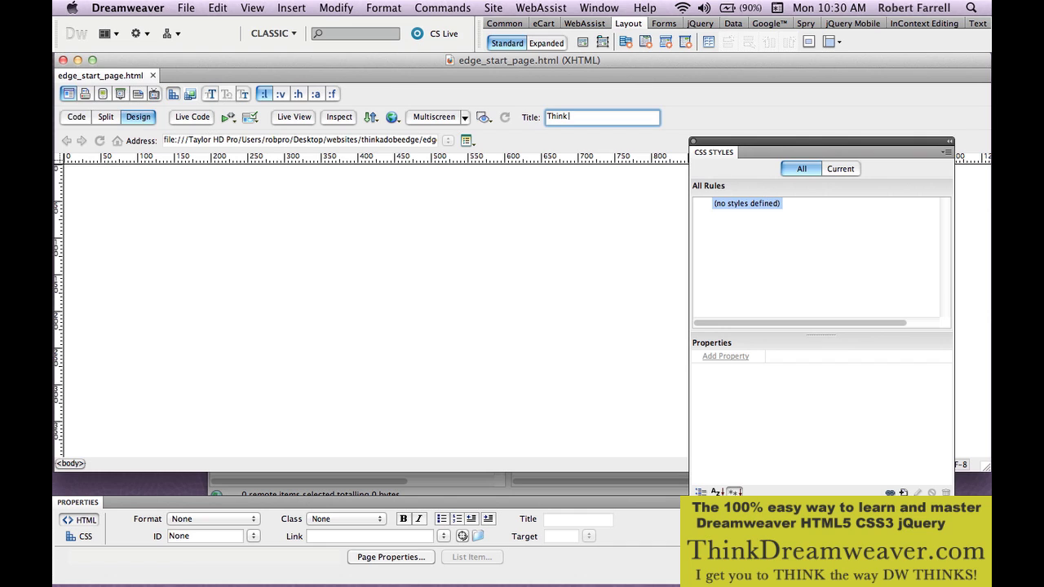
pyautogui.write(' Adobe Edge')
pyautogui.click(643, 207)
pyautogui.press('super+s')
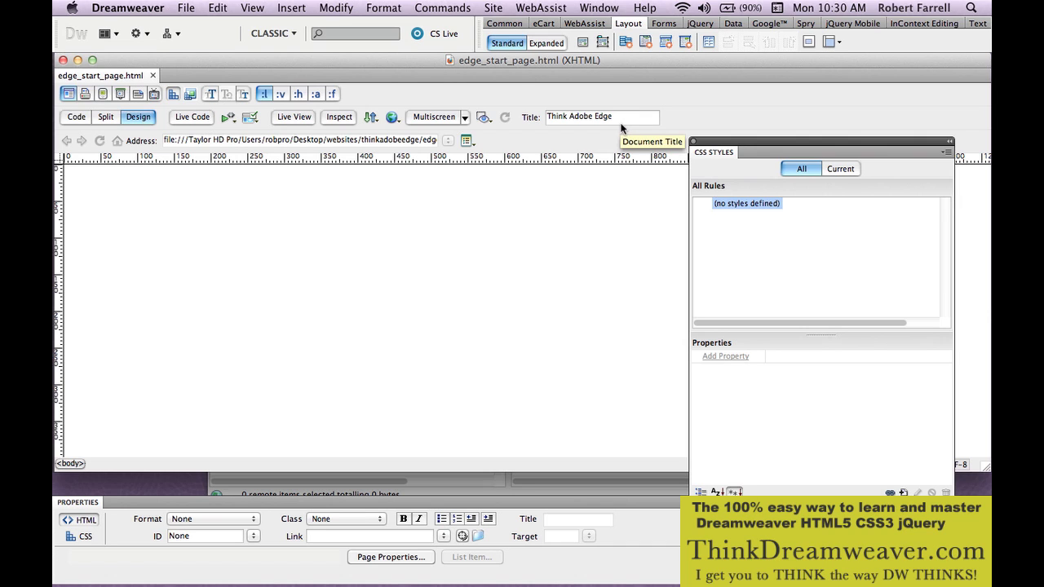
pyautogui.moveTo(622, 123); pyautogui.dragTo(544, 120)
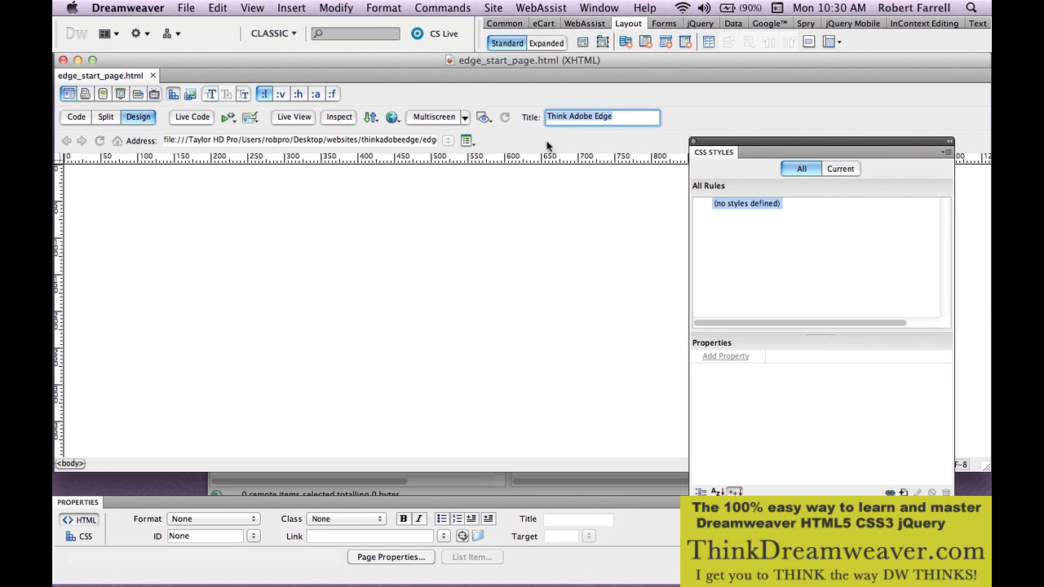
pyautogui.click(552, 192)
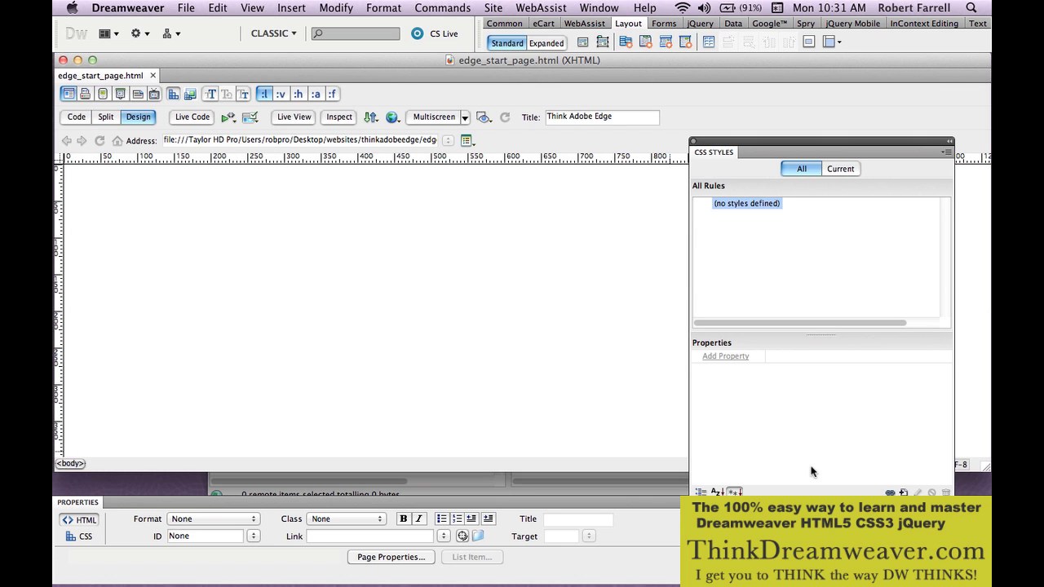
# - Create a compound CSS rule for the body, defined in this document only
pyautogui.click(903, 493)
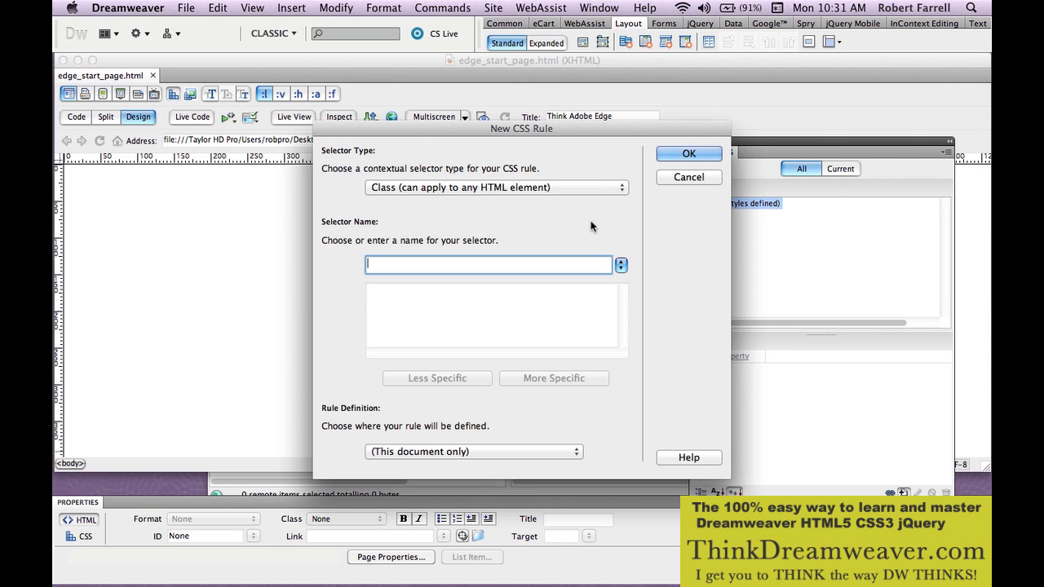
pyautogui.click(593, 181)
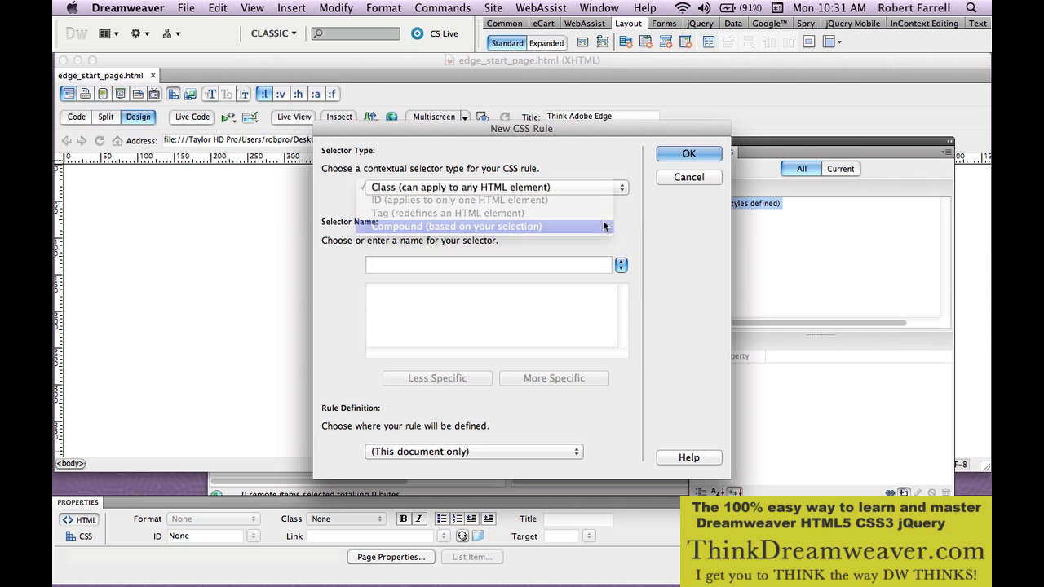
pyautogui.click(588, 226)
pyautogui.click(689, 153)
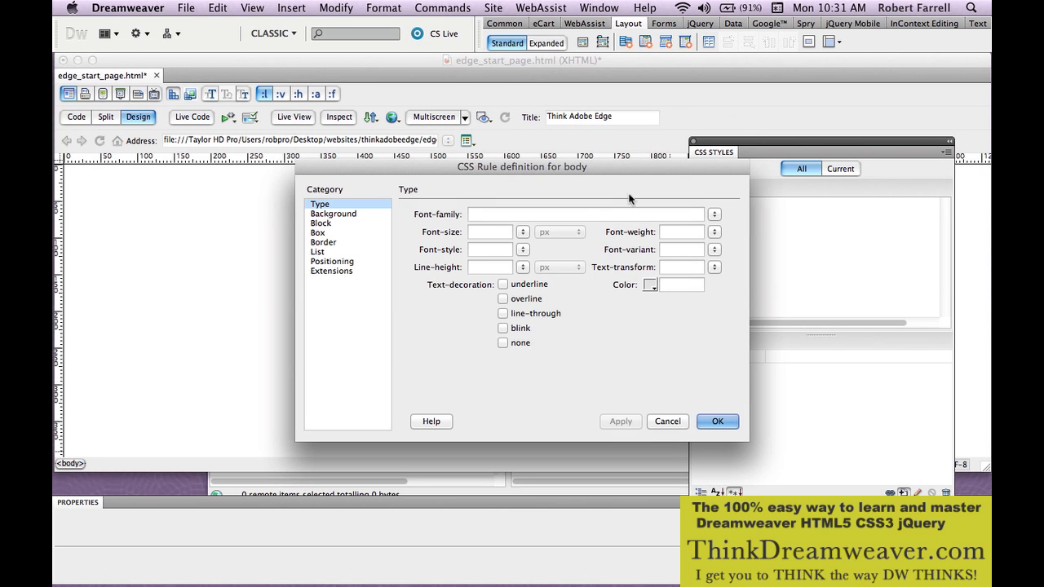
# - Set the body rule's font size to 60 px and its font family to Tahoma, Geneva, sans-serif
pyautogui.click(499, 232)
pyautogui.write('60')
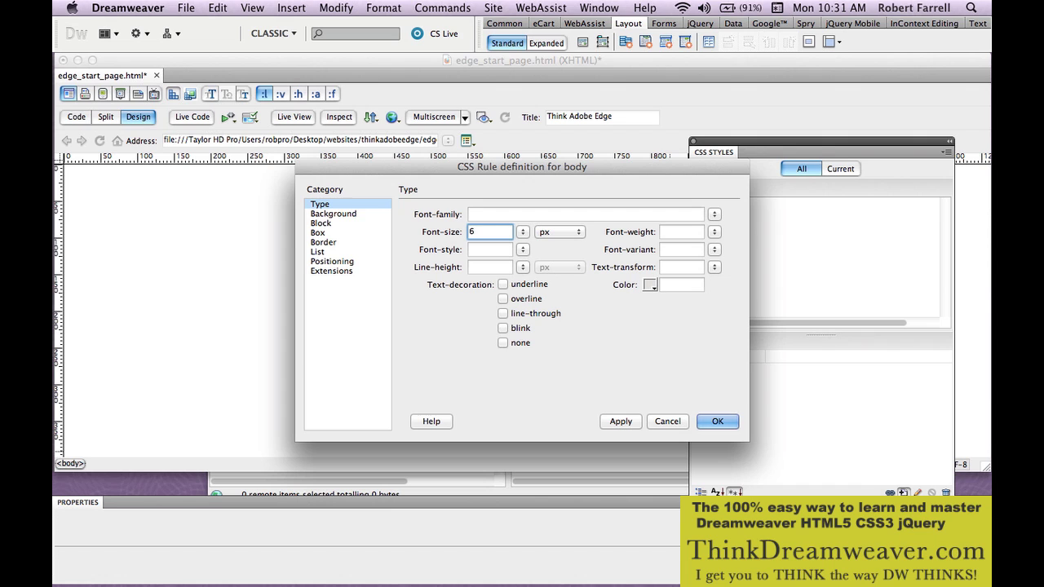
pyautogui.click(714, 214)
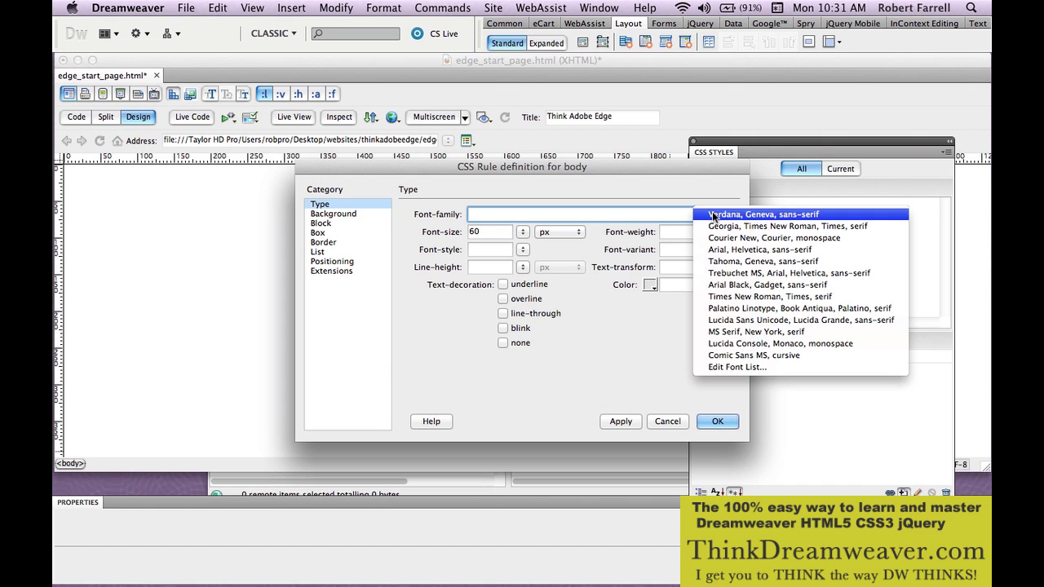
pyautogui.click(718, 262)
pyautogui.click(716, 420)
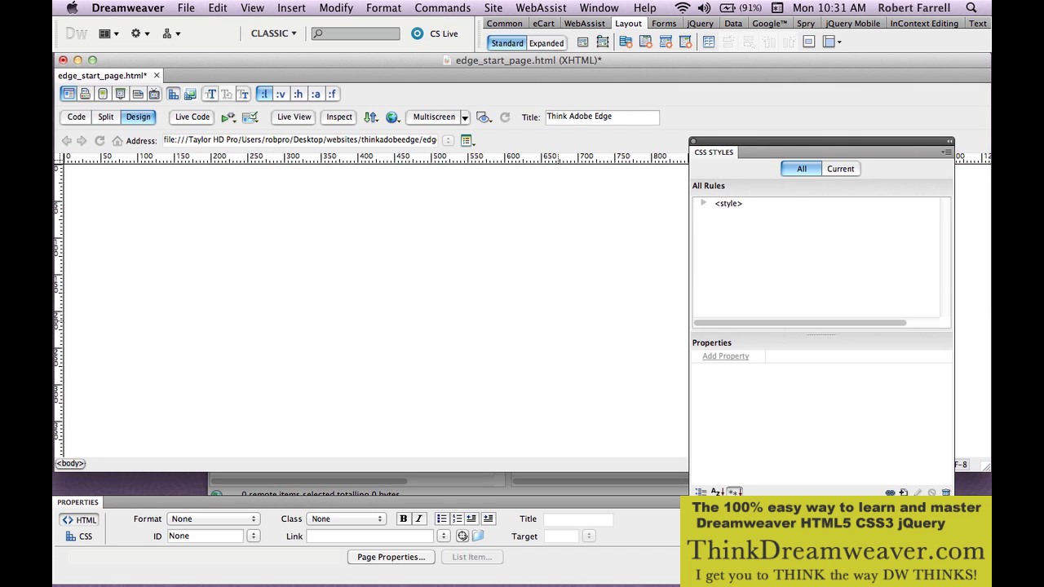
pyautogui.write('hdhd')
pyautogui.press('BackSpace')
pyautogui.press('BackSpace')
pyautogui.press('BackSpace')
pyautogui.press('BackSpace')
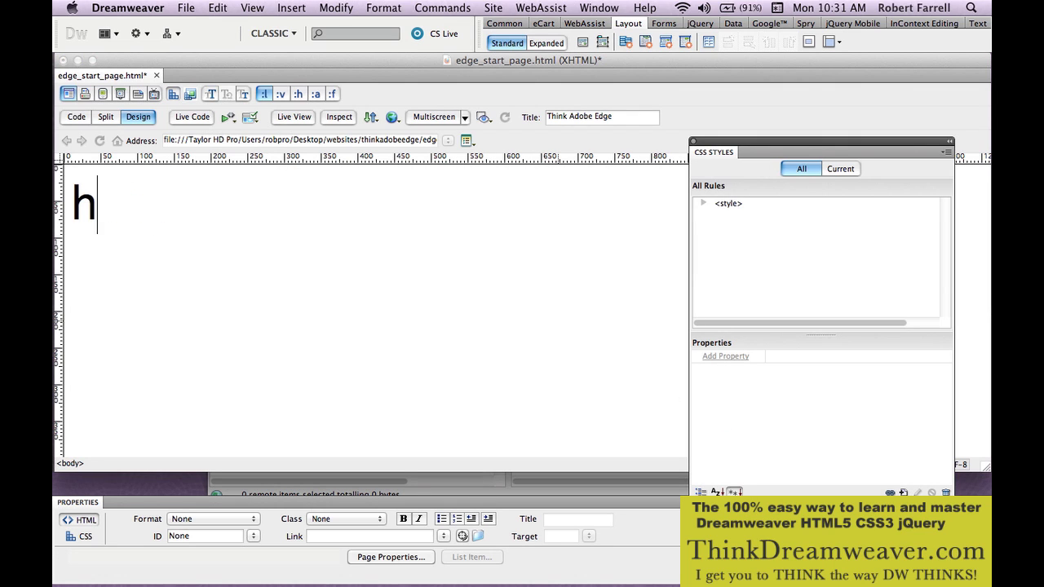
# - Enter the text "T h i n k A d o b e E d g e" on the page with a space between all letters, and save
pyautogui.press('super+s')
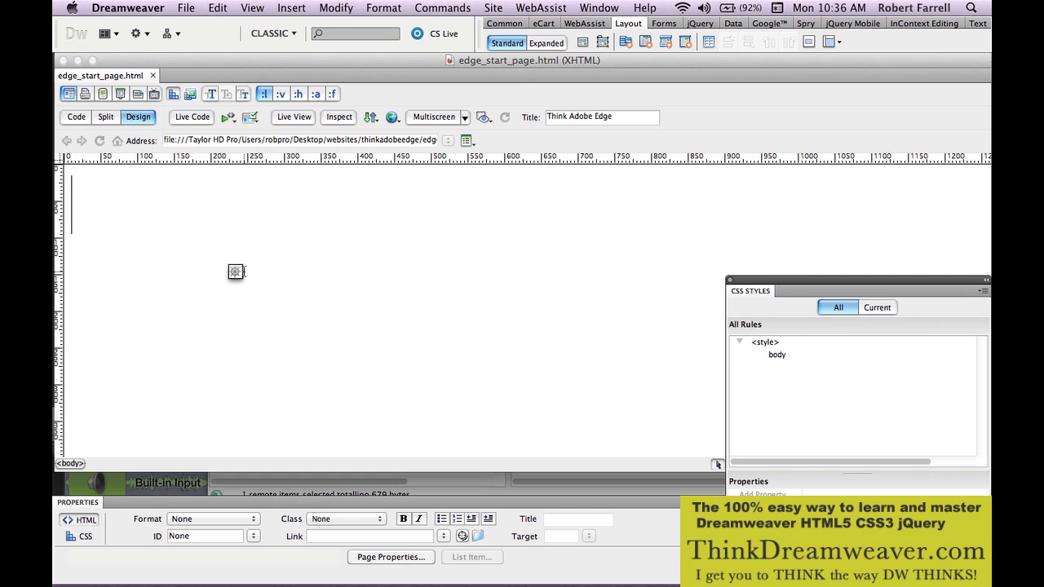
pyautogui.write('T')
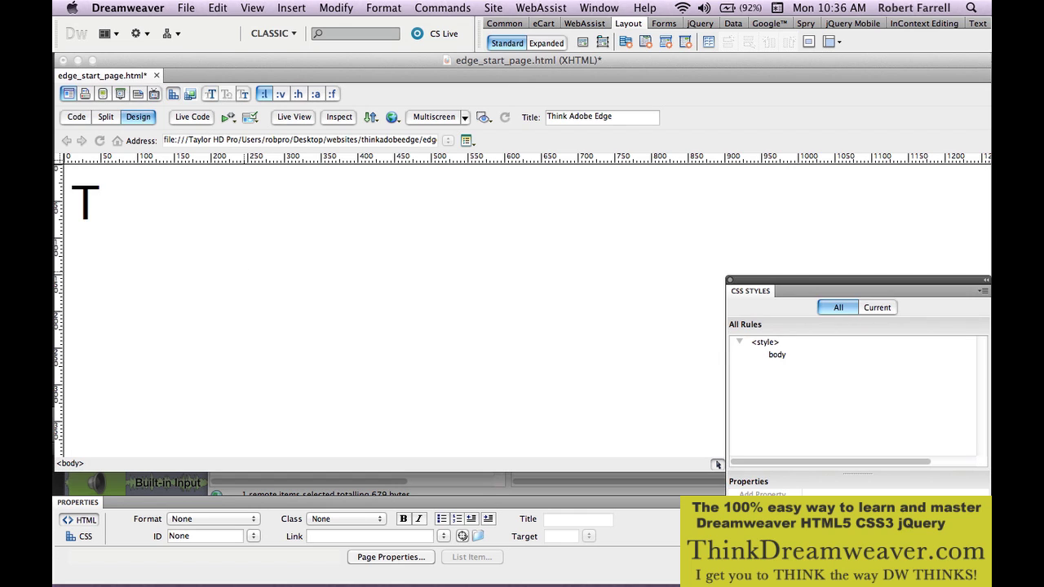
pyautogui.write('hi')
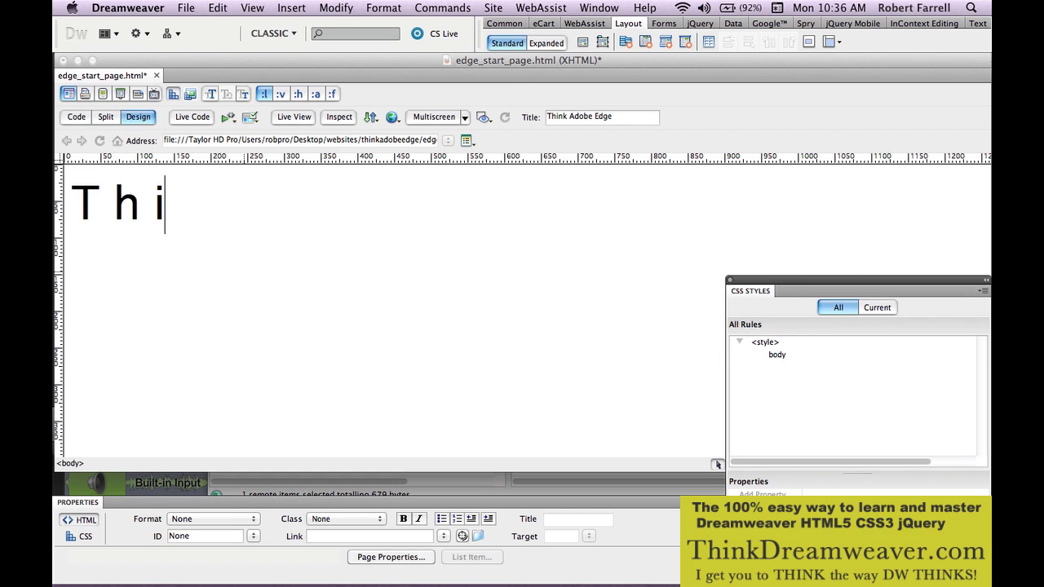
pyautogui.write('nkA')
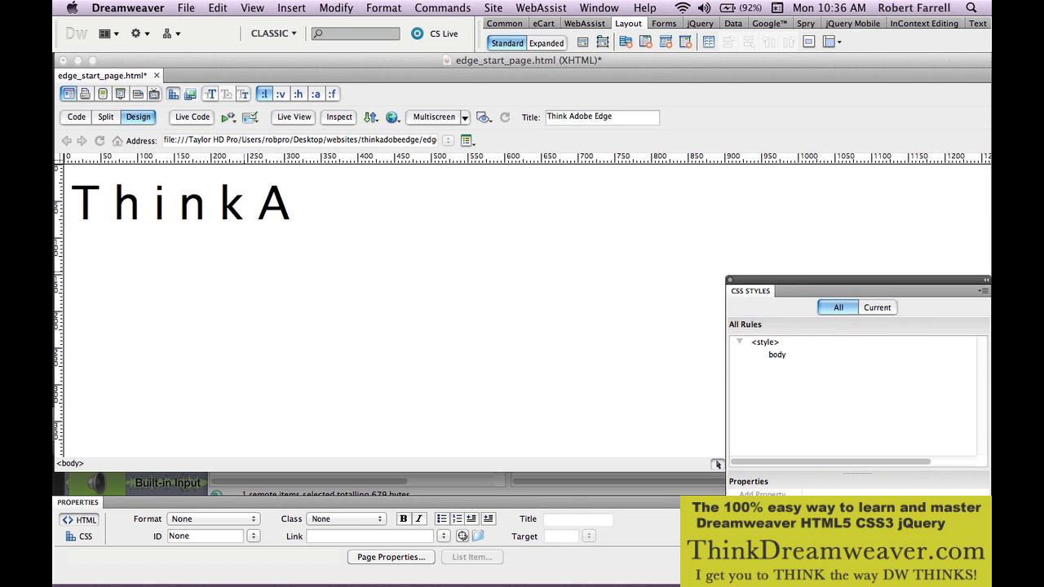
pyautogui.write(' do')
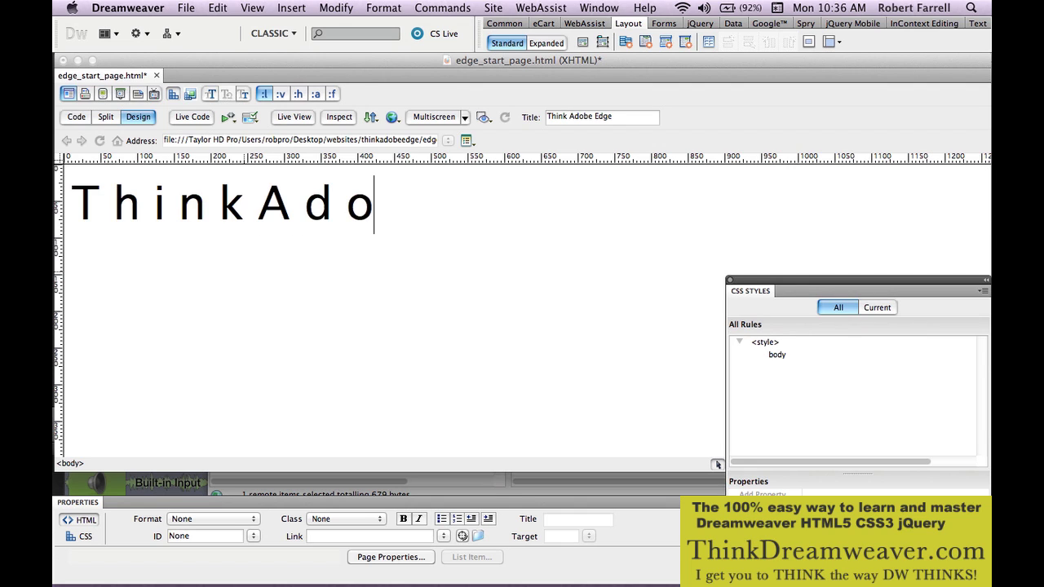
pyautogui.write('be')
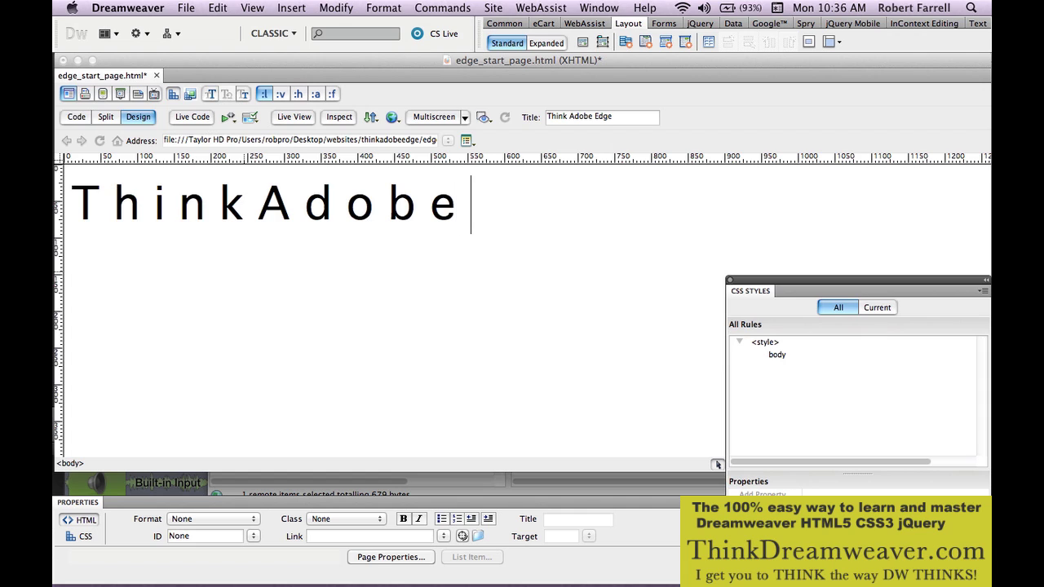
pyautogui.write('Eg')
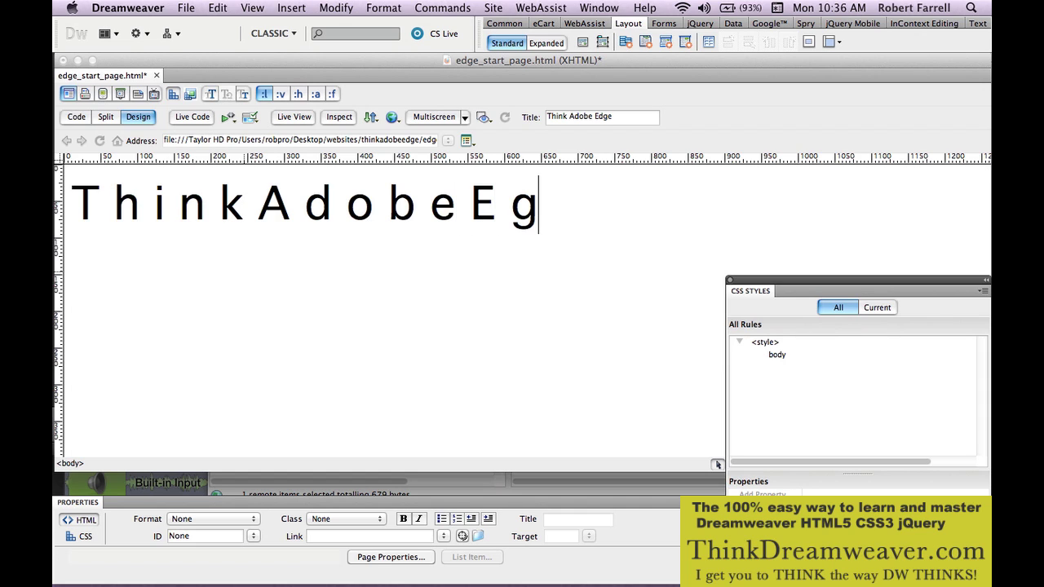
pyautogui.press('BackSpace')
pyautogui.write('d')
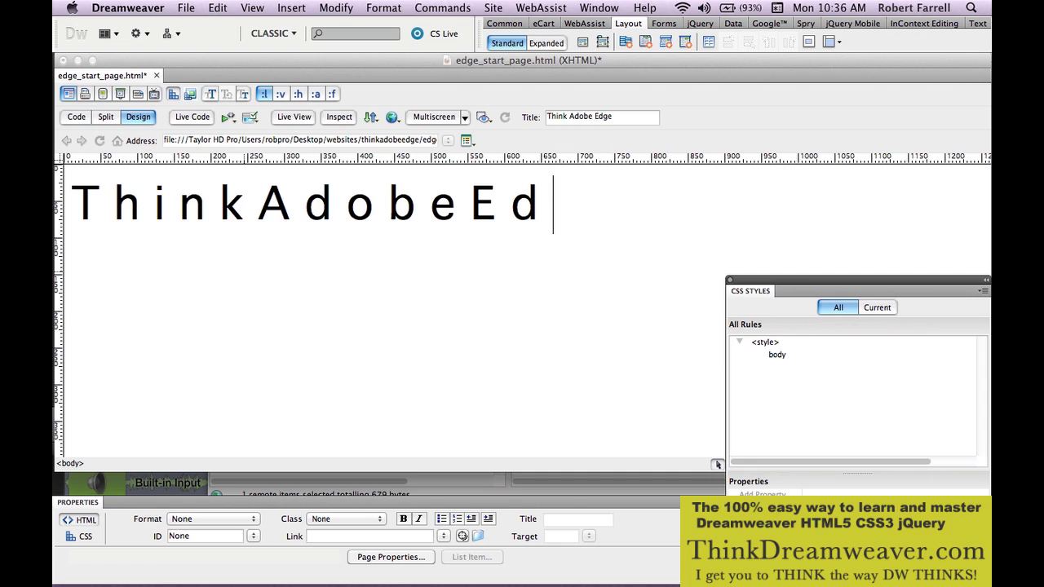
pyautogui.write('ge')
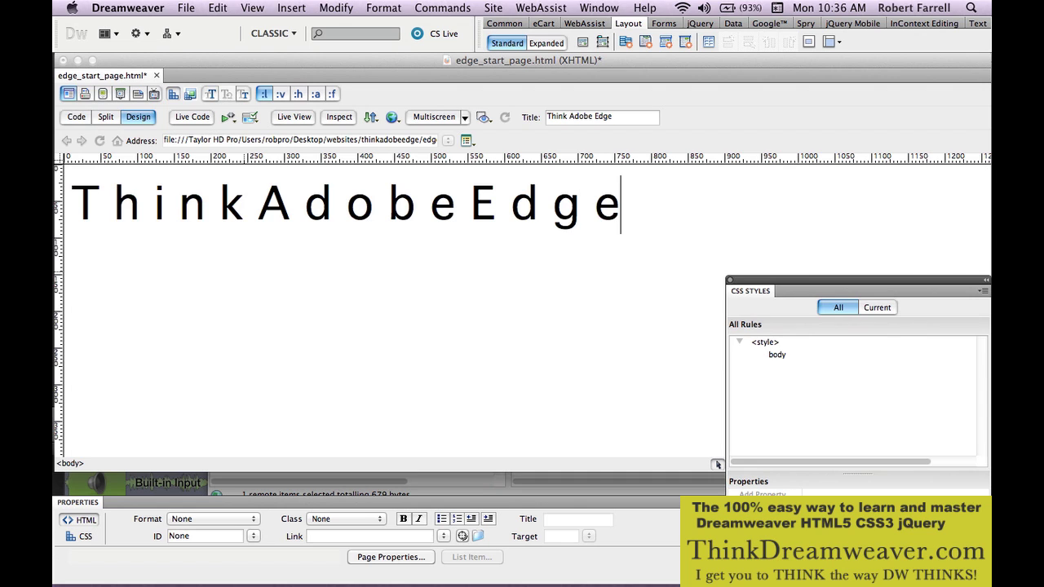
pyautogui.press('super+s')
# - Check the page's source code, return to the design view and make only the first letter T bold
pyautogui.click(76, 117)
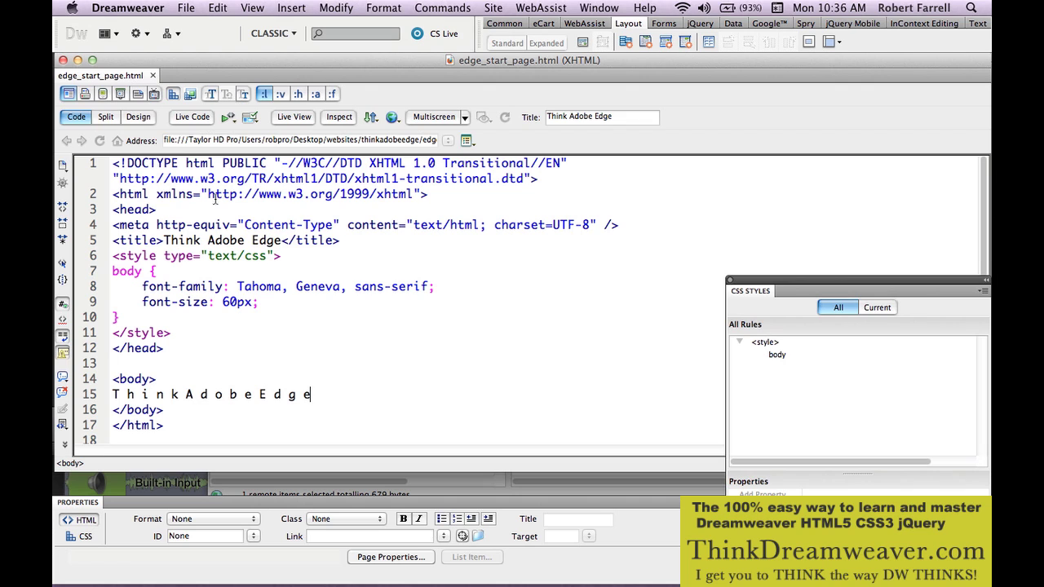
pyautogui.click(138, 117)
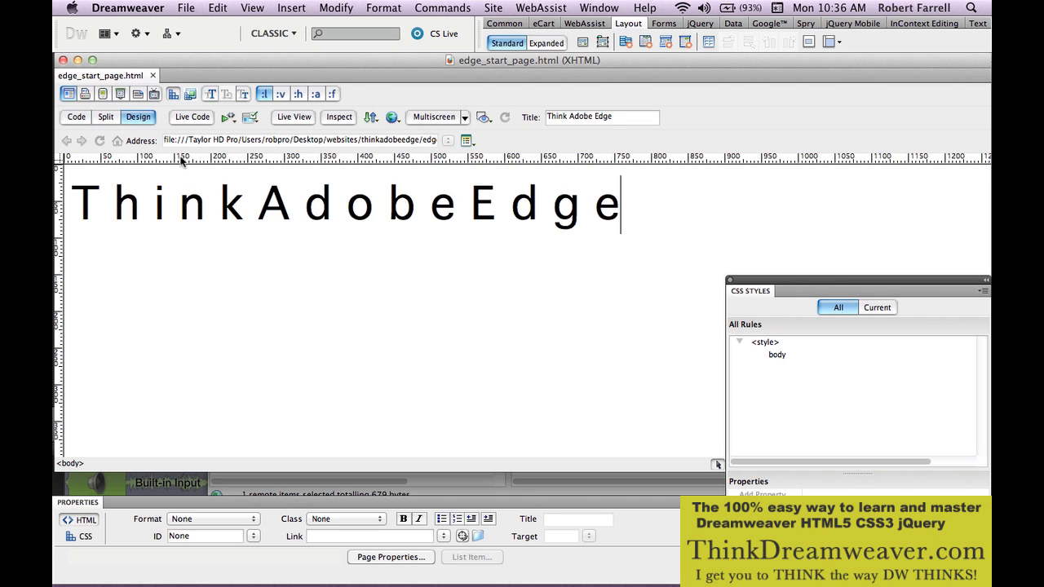
pyautogui.click(193, 188)
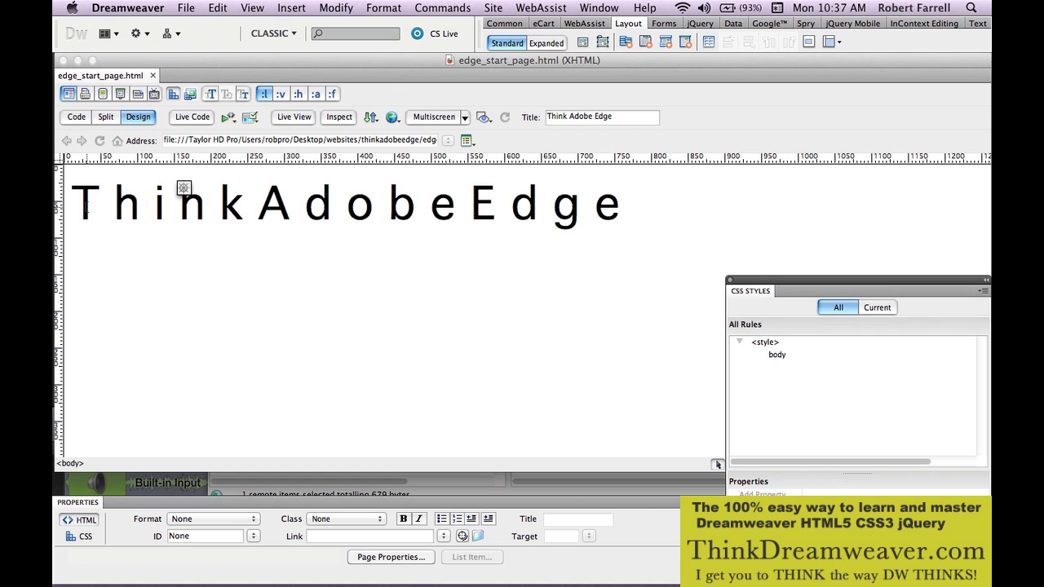
pyautogui.moveTo(86, 205); pyautogui.dragTo(72, 206)
pyautogui.press('super+b')
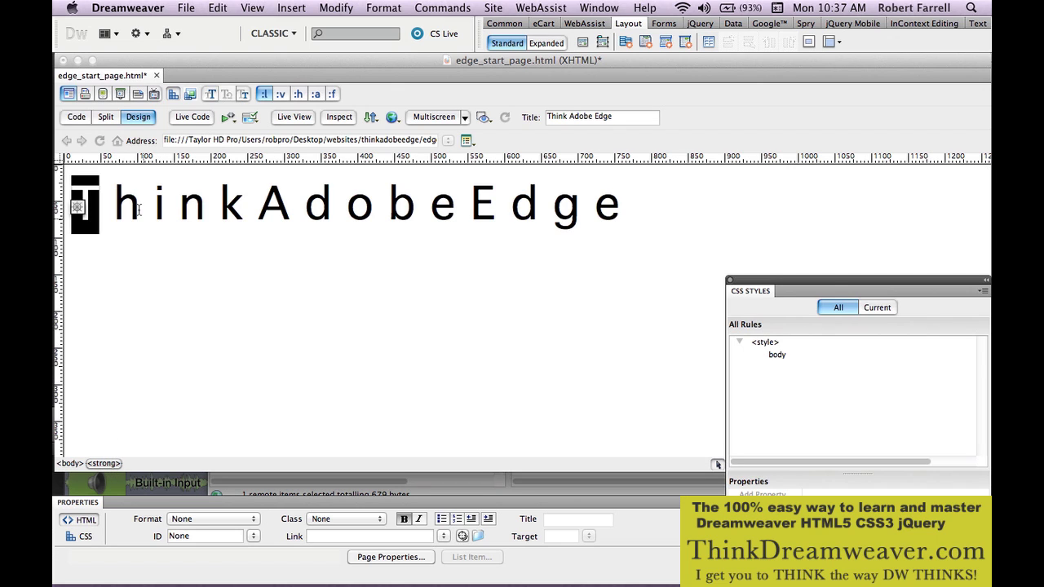
# - Make each remaining letter, from h to the final e, bold individually and show the page's source code
pyautogui.moveTo(128, 206); pyautogui.dragTo(124, 203)
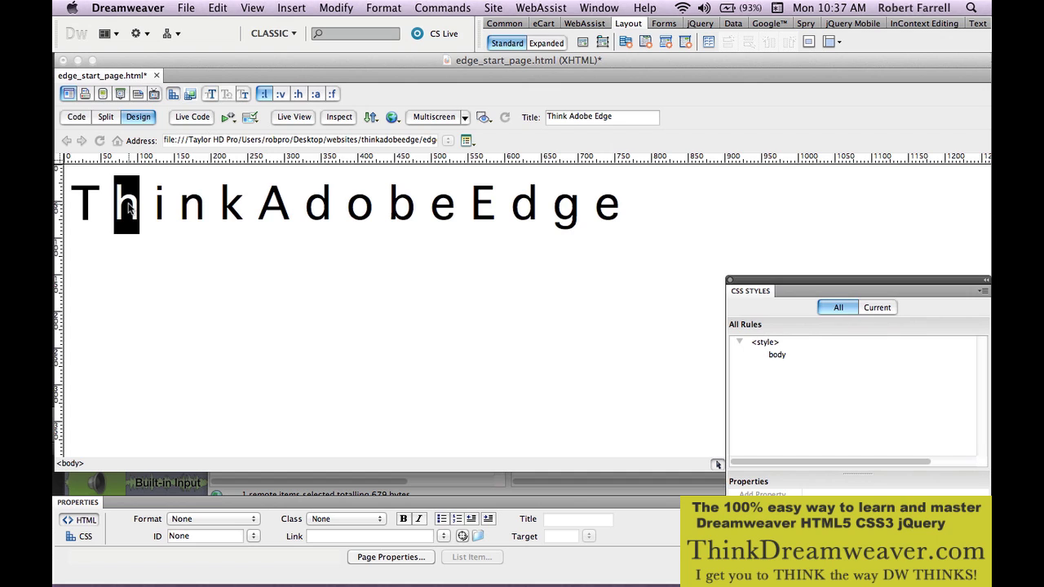
pyautogui.moveTo(153, 204); pyautogui.dragTo(607, 210)
pyautogui.click(319, 204)
pyautogui.click(371, 209)
pyautogui.click(393, 207)
pyautogui.click(451, 209)
pyautogui.press('super+b')
pyautogui.press('super+b')
pyautogui.press('super+b')
pyautogui.press('super+b')
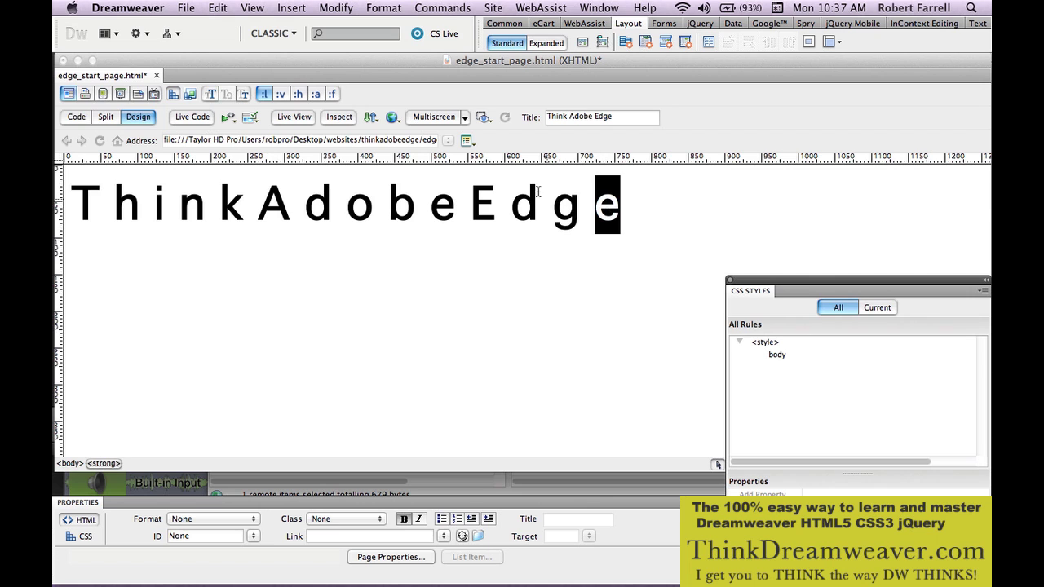
pyautogui.click(76, 117)
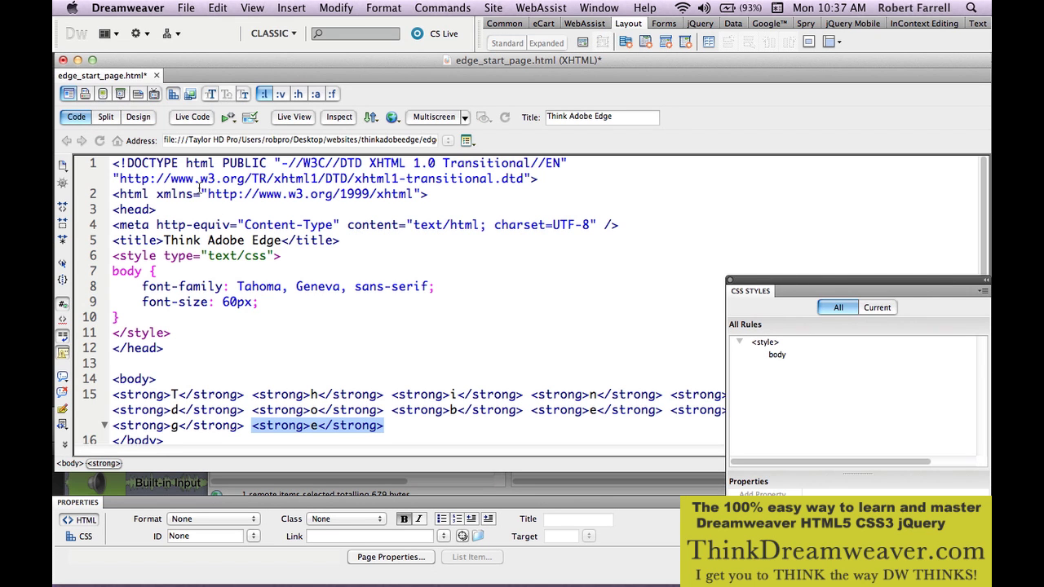
# - Return to the design view, save the page and preview it in the browser
pyautogui.click(138, 116)
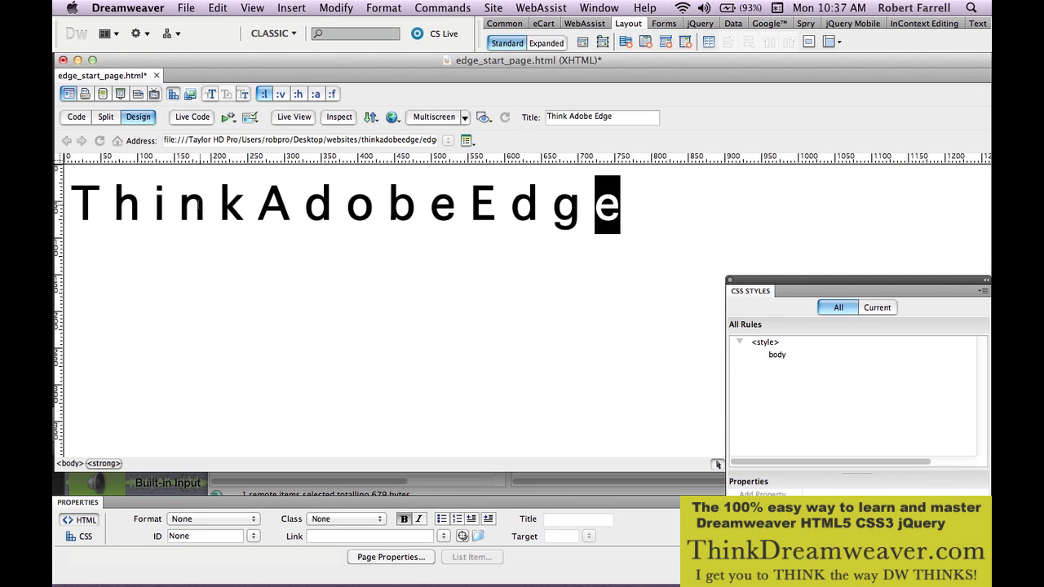
pyautogui.press('super+s')
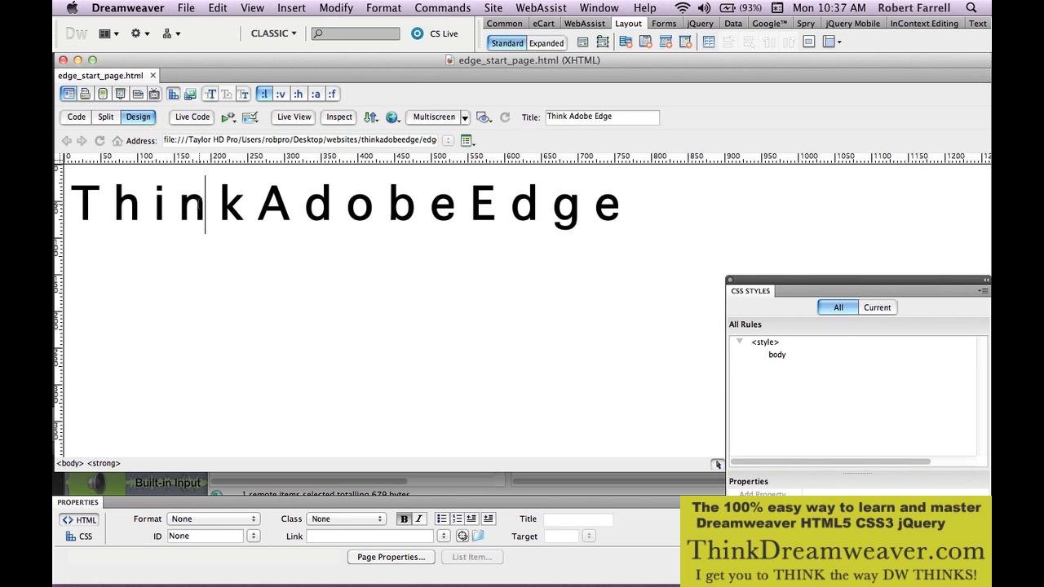
pyautogui.press('F12')
# - Select the whole body content and wrap it in a div tag with the ID wrapper
pyautogui.click(73, 464)
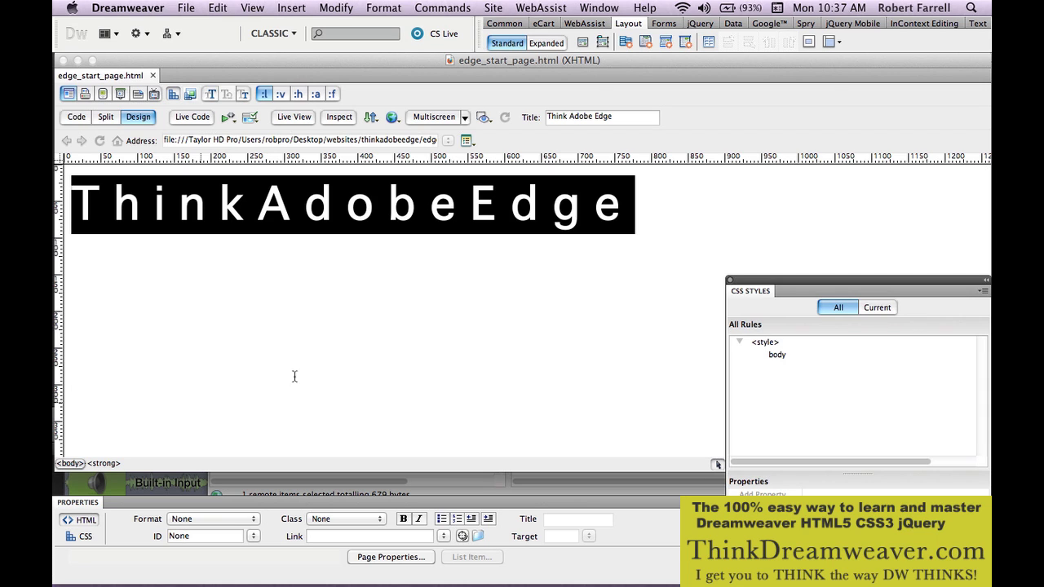
pyautogui.click(582, 42)
pyautogui.click(429, 311)
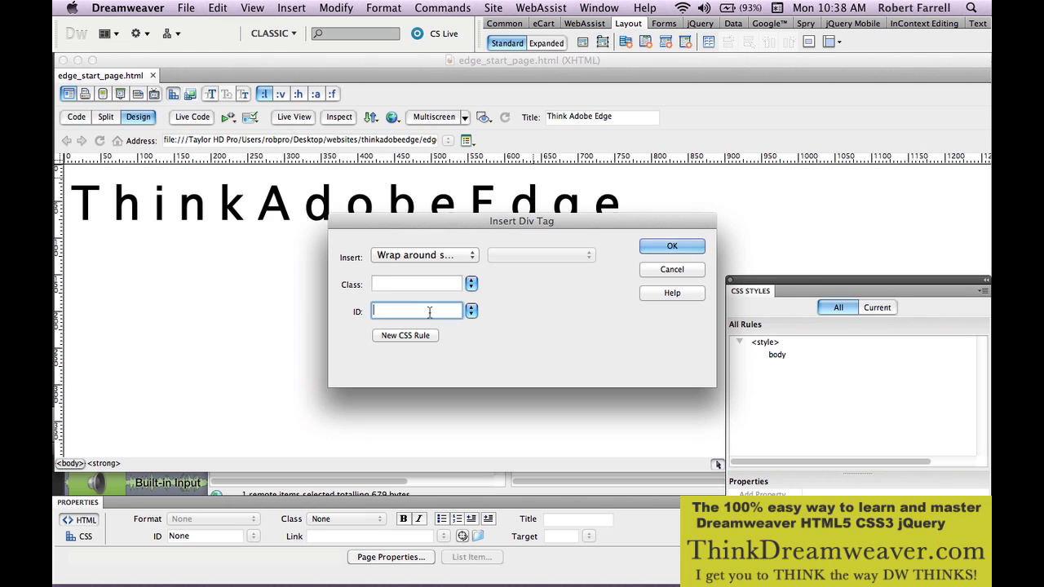
pyautogui.write('wrapper')
pyautogui.press('Return')
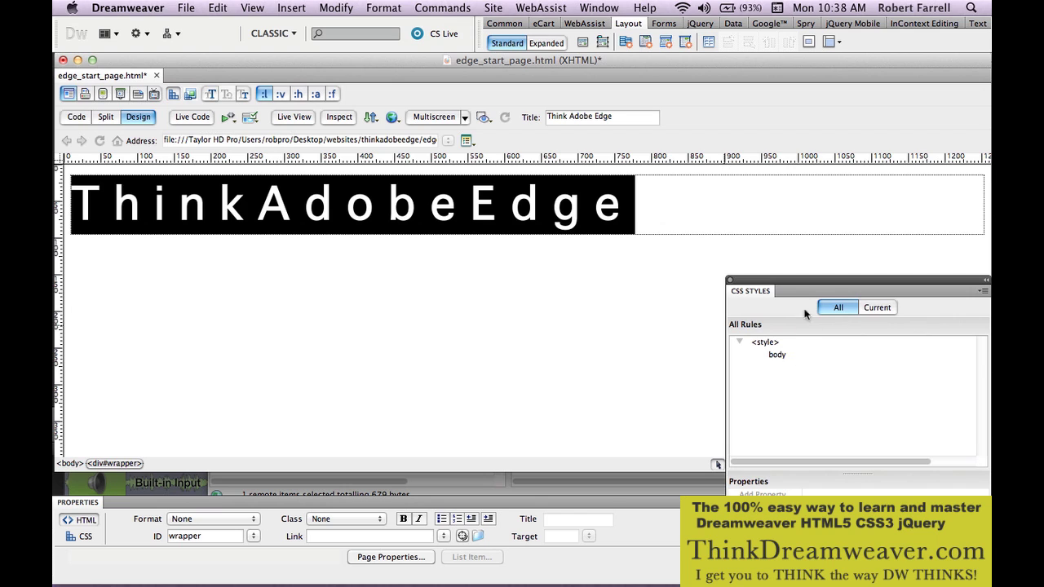
# - Create a new ID rule #wrapper for the wrapper div, defined in this document only
pyautogui.moveTo(802, 279); pyautogui.dragTo(747, 176)
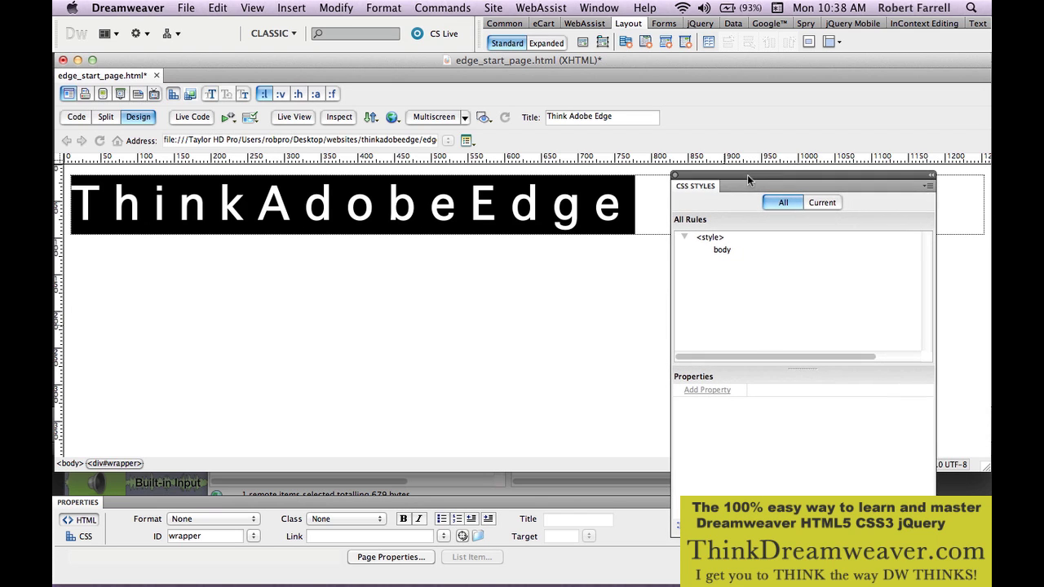
pyautogui.click(114, 463)
pyautogui.click(883, 526)
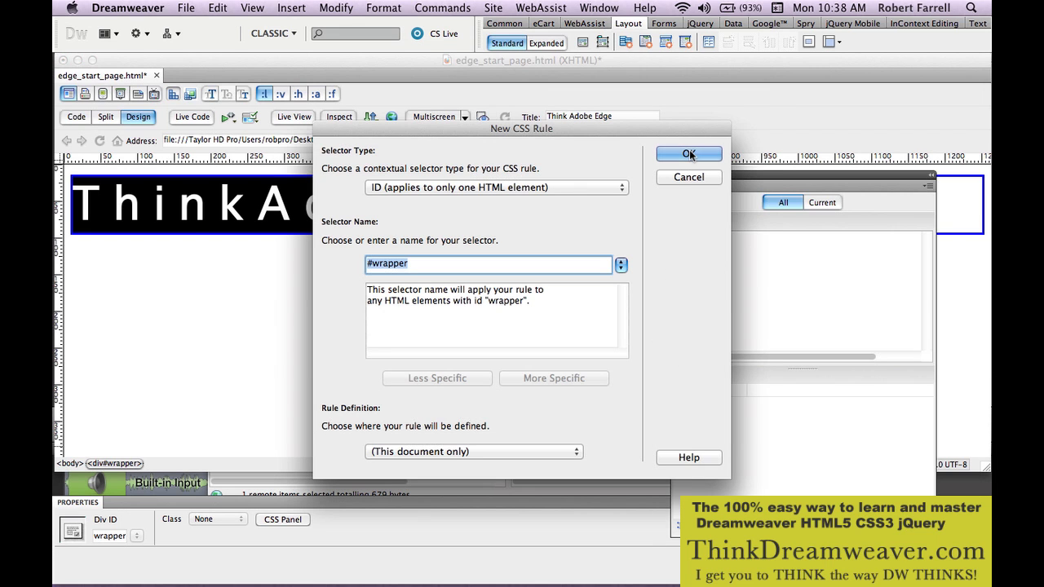
pyautogui.click(689, 153)
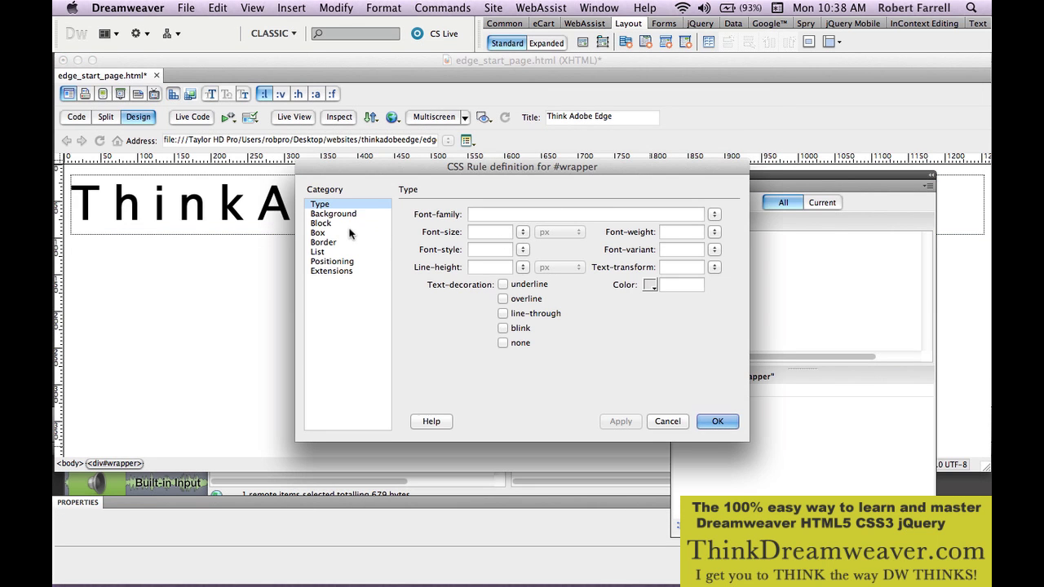
# - Set the #wrapper rule's box width and height to 450 px each
pyautogui.click(349, 233)
pyautogui.click(497, 225)
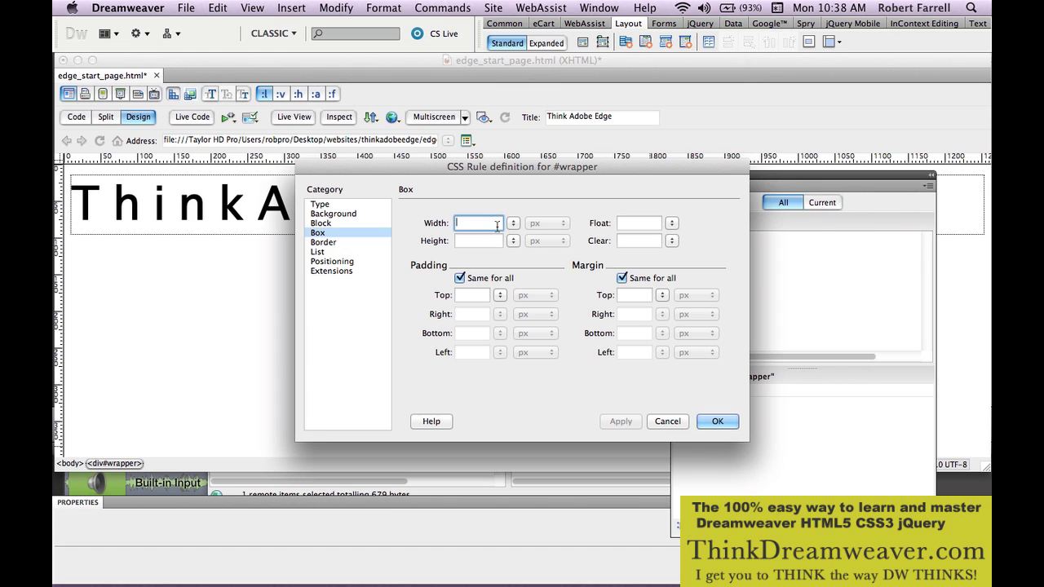
pyautogui.write('450')
pyautogui.press('Tab')
pyautogui.write('450')
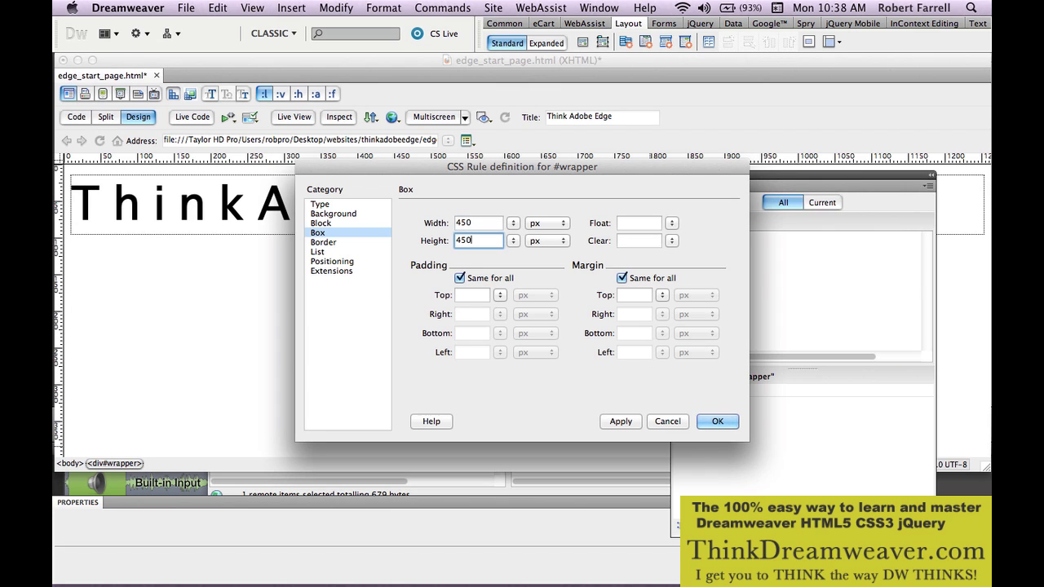
# - Give the #wrapper rule separate margins of 18 px top and auto right and left, and apply them
pyautogui.click(626, 279)
pyautogui.click(632, 295)
pyautogui.write('18')
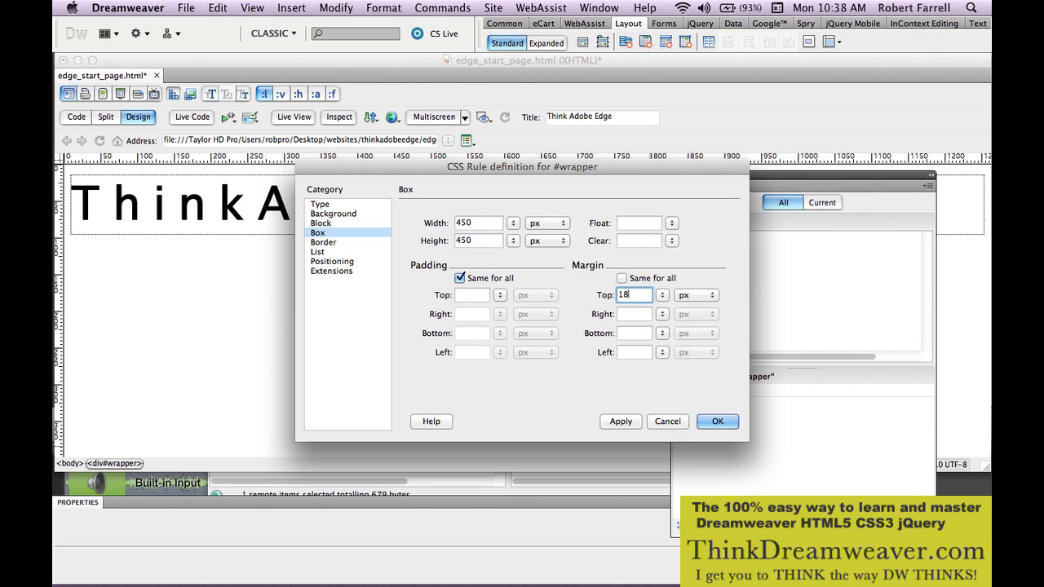
pyautogui.press('Tab')
pyautogui.click(662, 314)
pyautogui.click(661, 349)
pyautogui.click(661, 350)
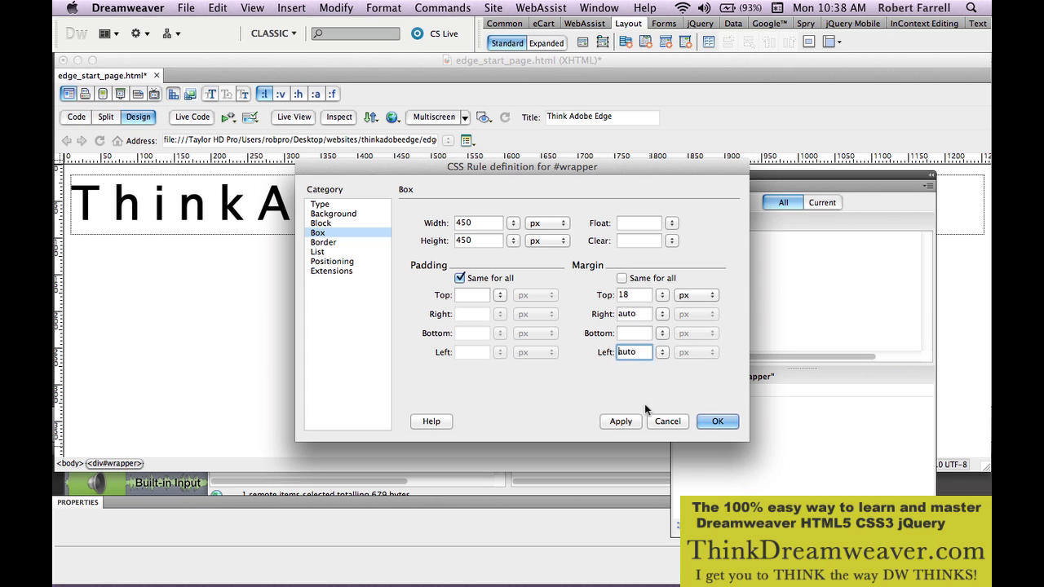
pyautogui.click(620, 421)
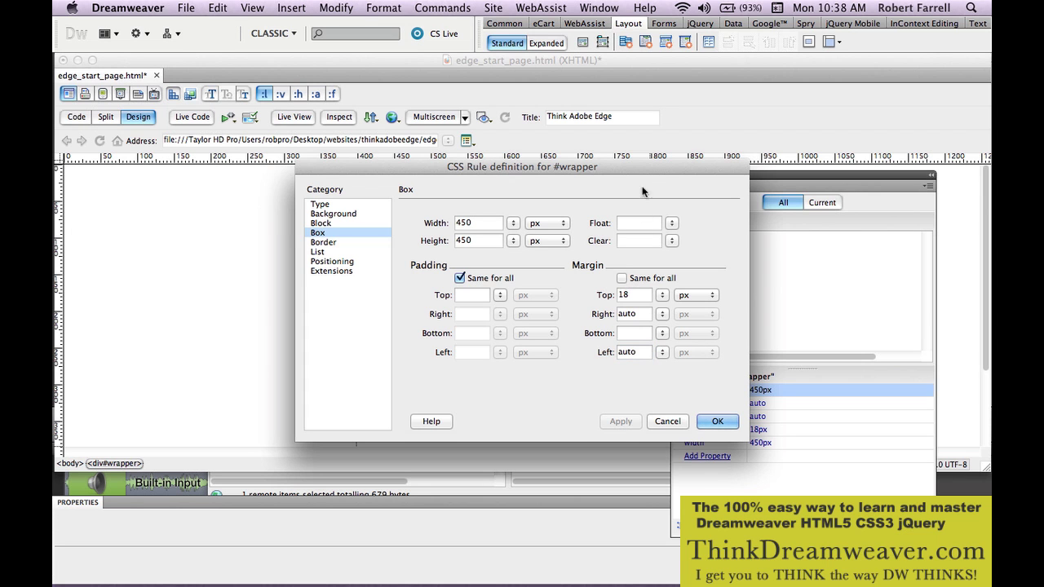
# - Set the #wrapper rule's width to 600 px and its background color to #69C
pyautogui.moveTo(646, 172); pyautogui.dragTo(571, 289)
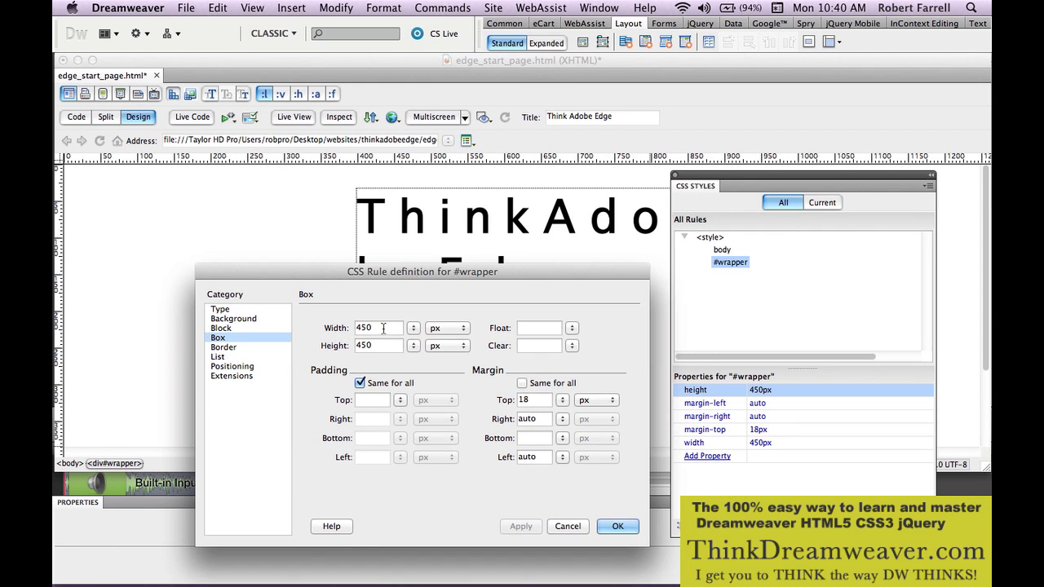
pyautogui.moveTo(382, 327); pyautogui.dragTo(327, 328)
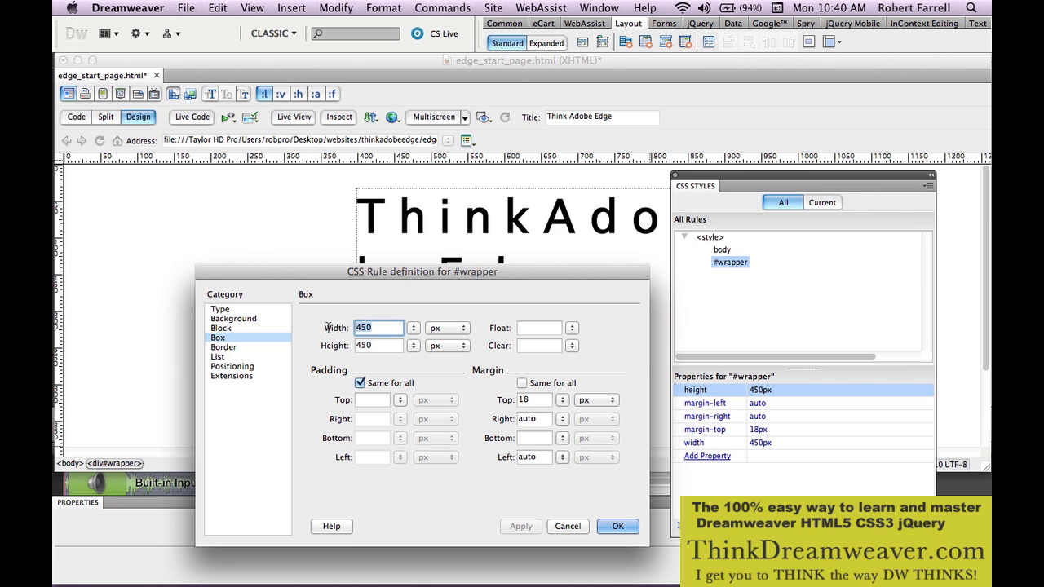
pyautogui.write('600')
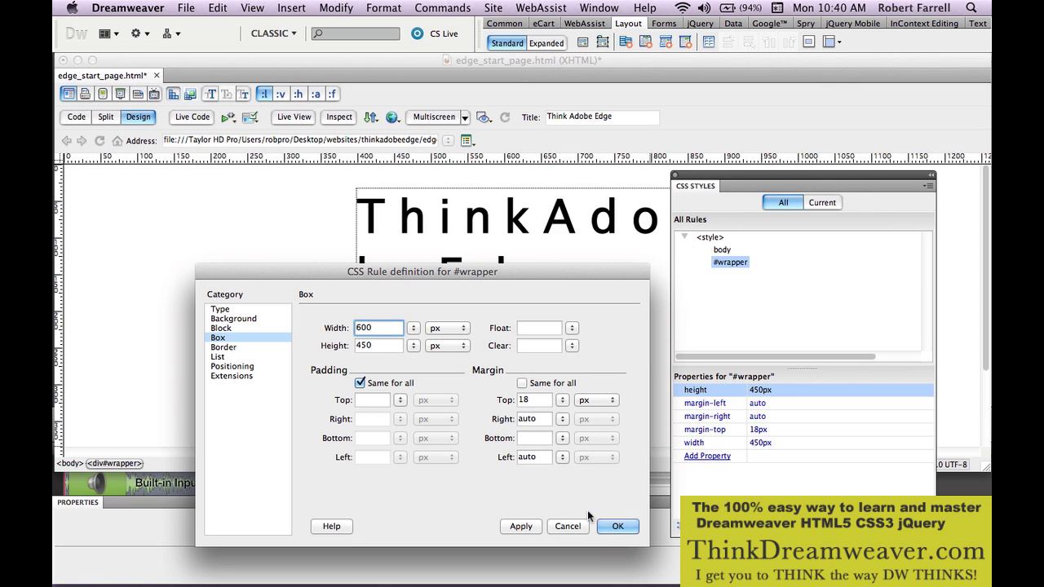
pyautogui.click(258, 309)
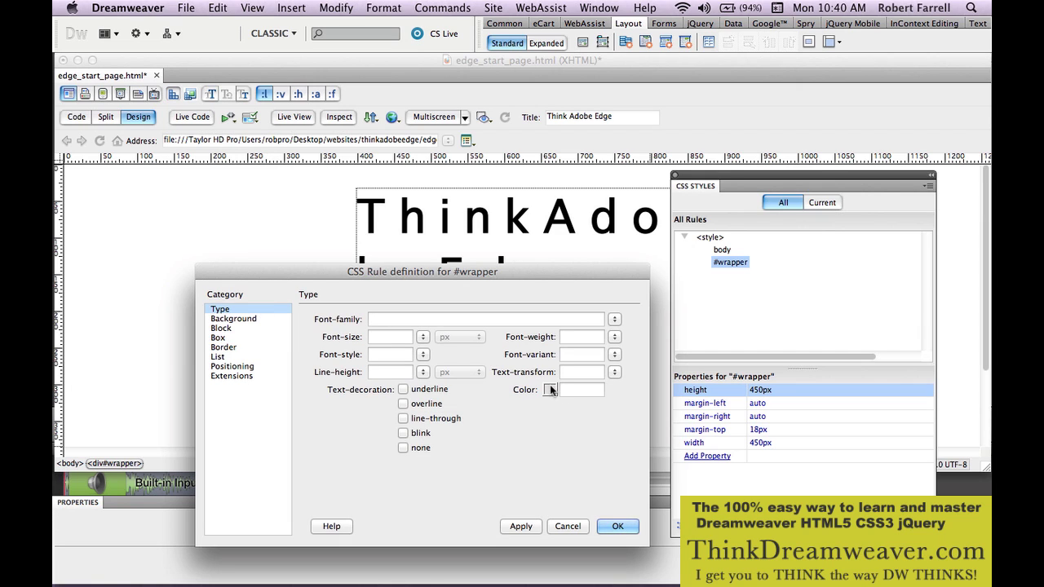
pyautogui.click(244, 319)
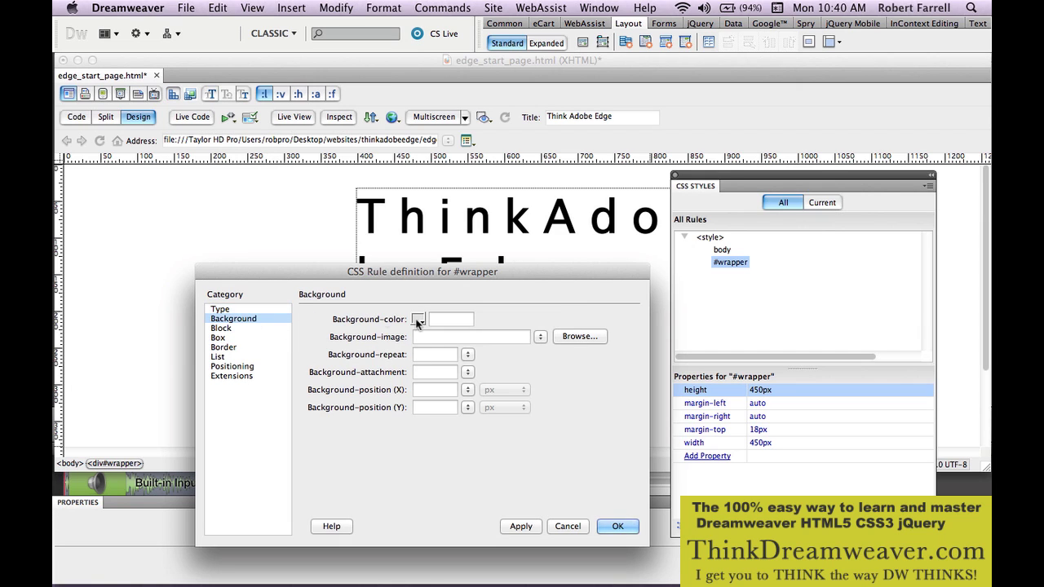
pyautogui.click(415, 320)
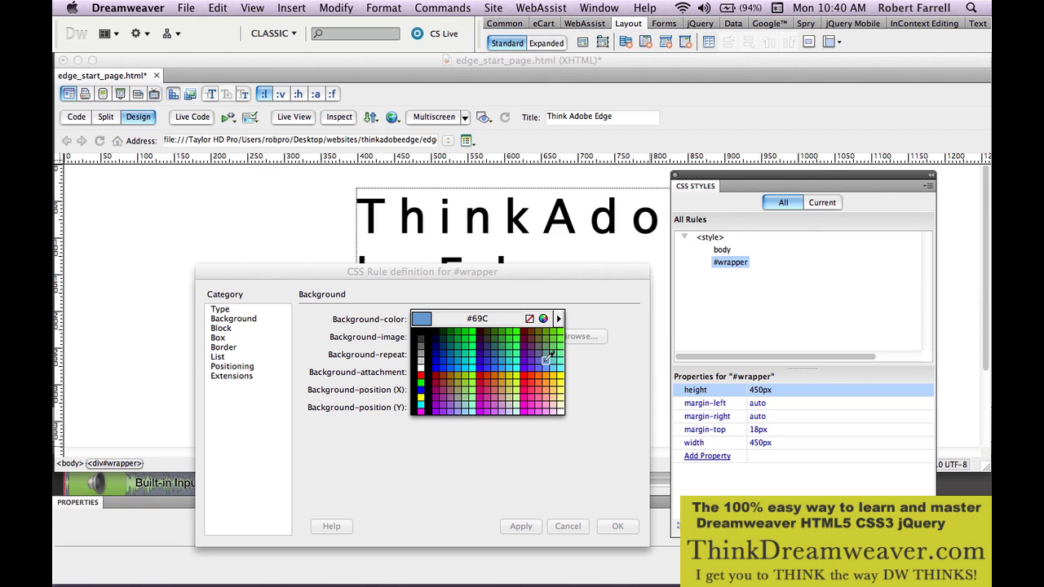
pyautogui.click(545, 360)
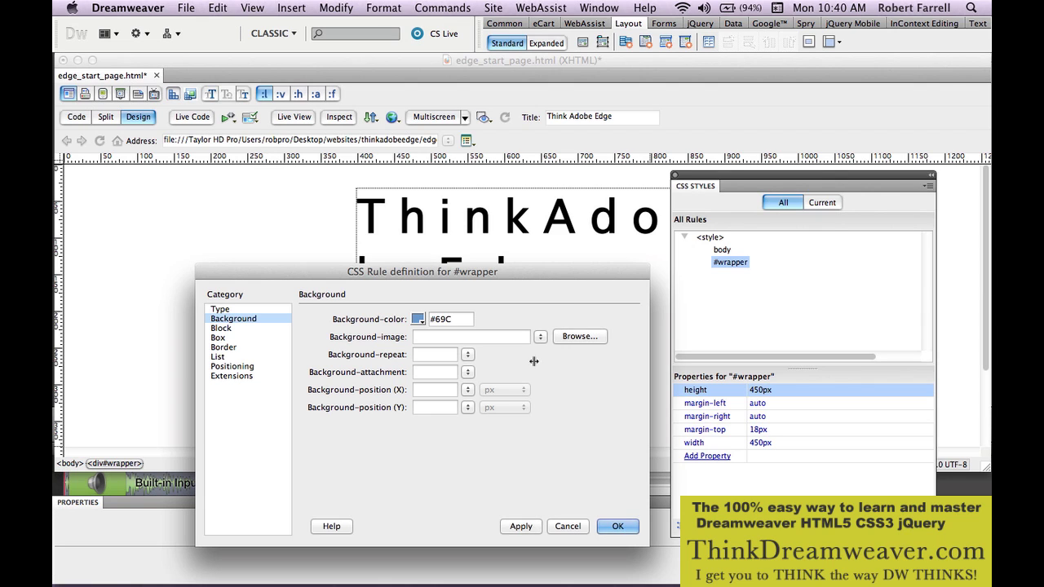
# - Set the #wrapper rule's text color to white (#FFF) and accept the rule definition
pyautogui.click(266, 313)
pyautogui.click(551, 390)
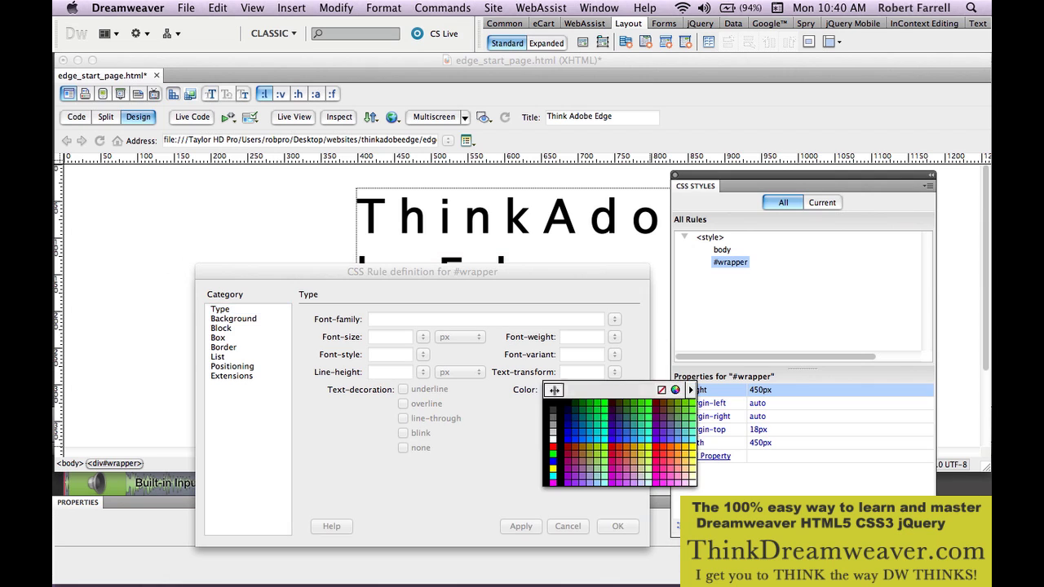
pyautogui.click(555, 437)
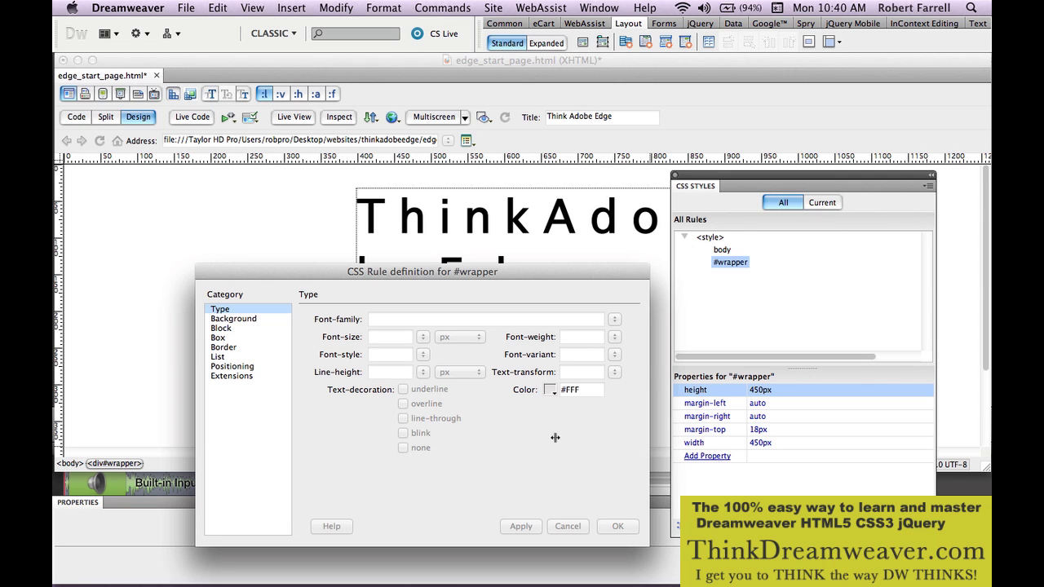
pyautogui.click(616, 529)
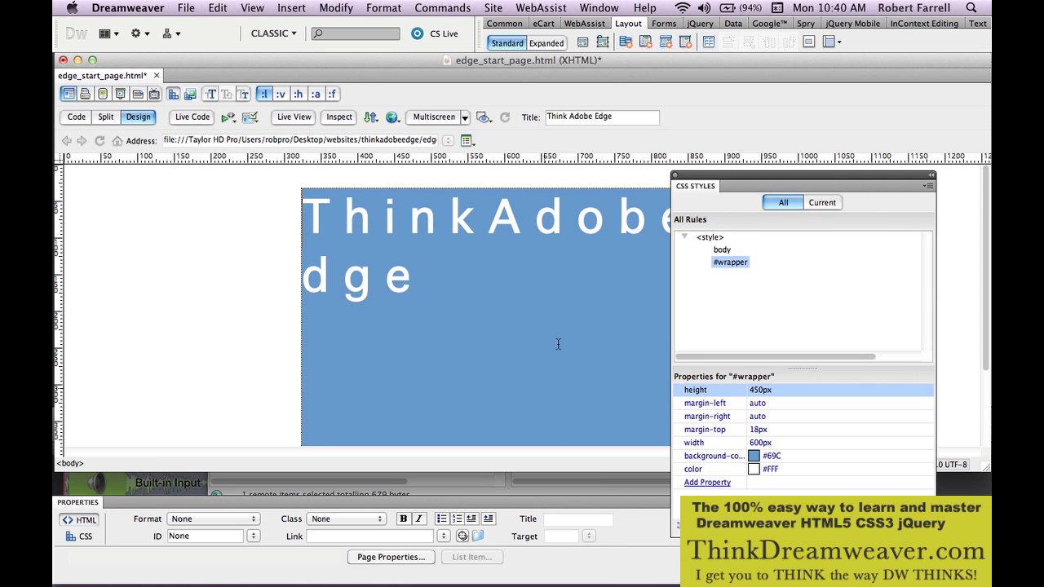
# - Set the body rule's font size to 40 px and save the page
pyautogui.moveTo(715, 176); pyautogui.dragTo(787, 204)
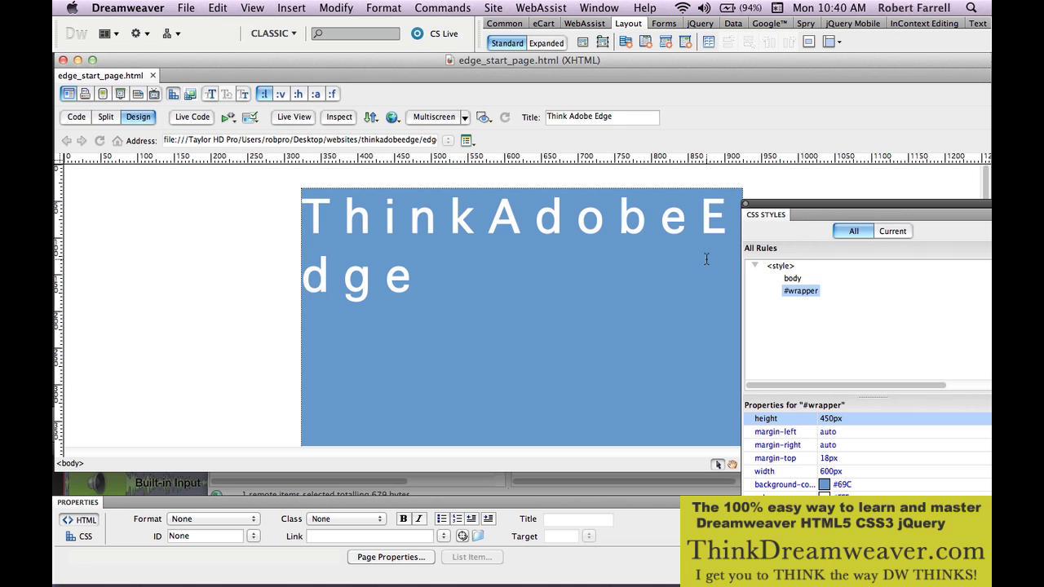
pyautogui.doubleClick(791, 278)
pyautogui.doubleClick(490, 232)
pyautogui.write('40')
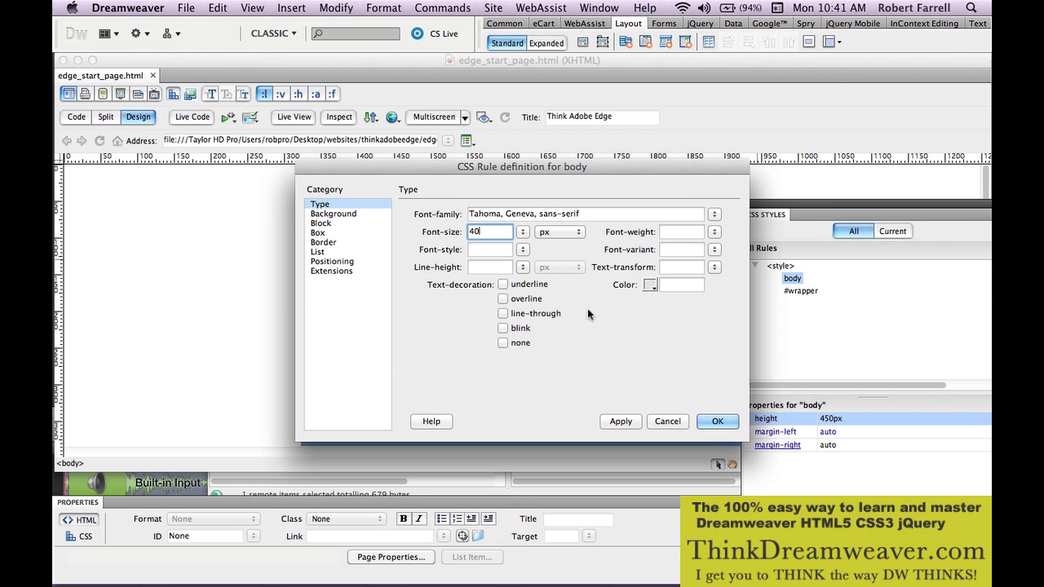
pyautogui.click(713, 421)
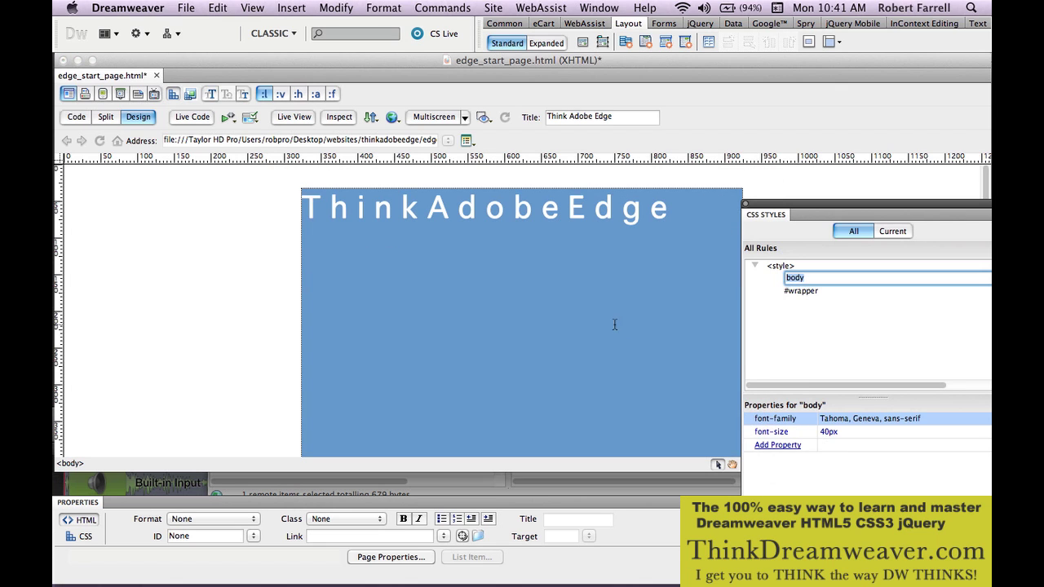
pyautogui.press('super+s')
pyautogui.click(774, 337)
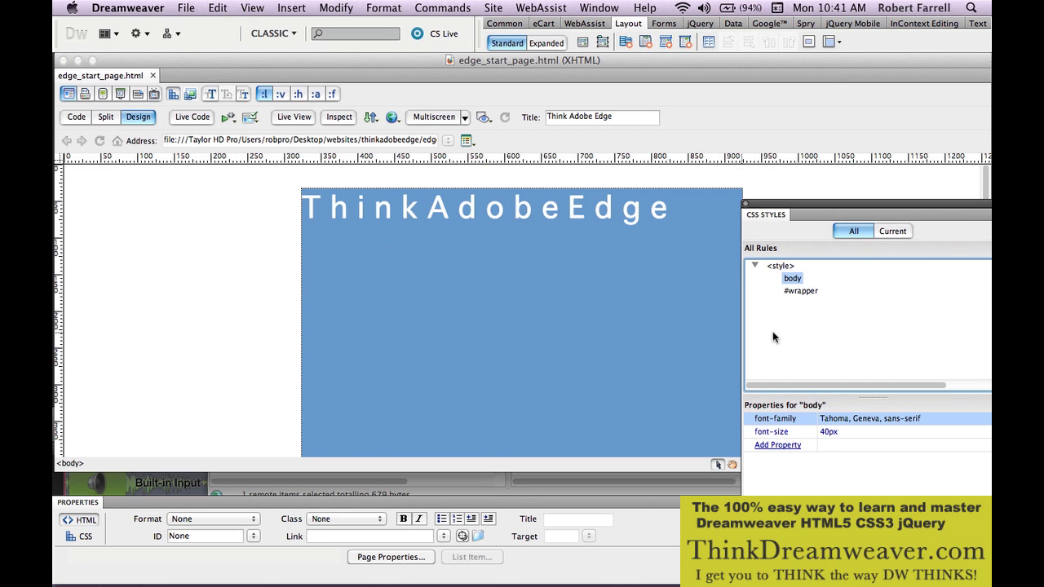
# - Set the #wrapper rule's padding to 20 px on all sides and save the page
pyautogui.doubleClick(802, 290)
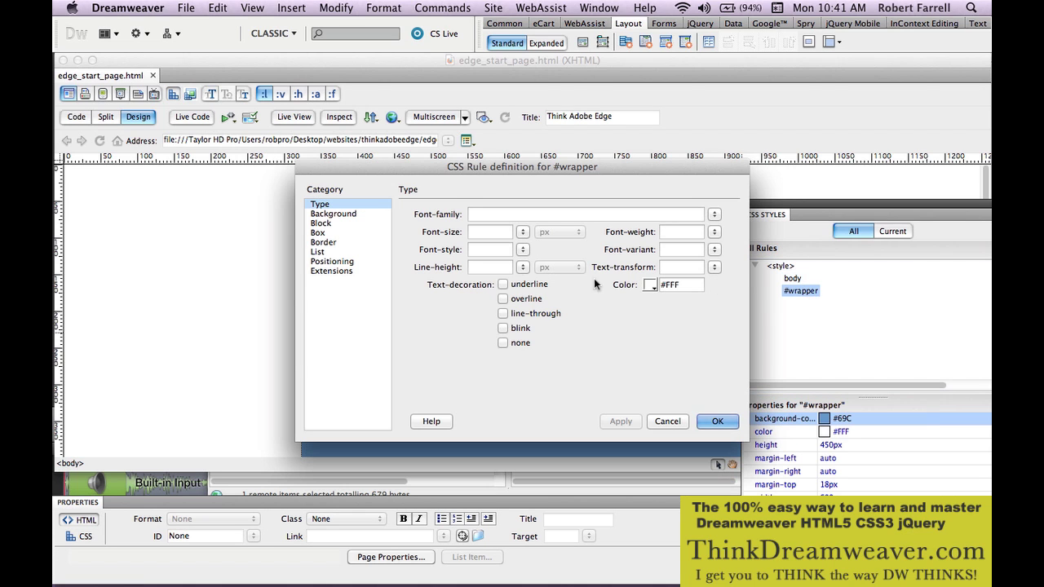
pyautogui.click(368, 224)
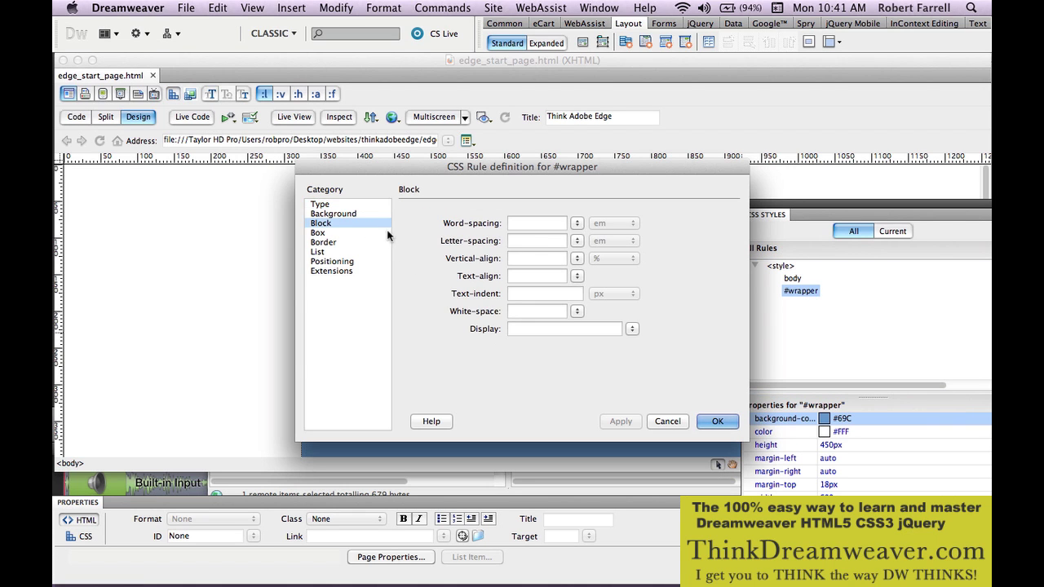
pyautogui.click(378, 233)
pyautogui.click(473, 295)
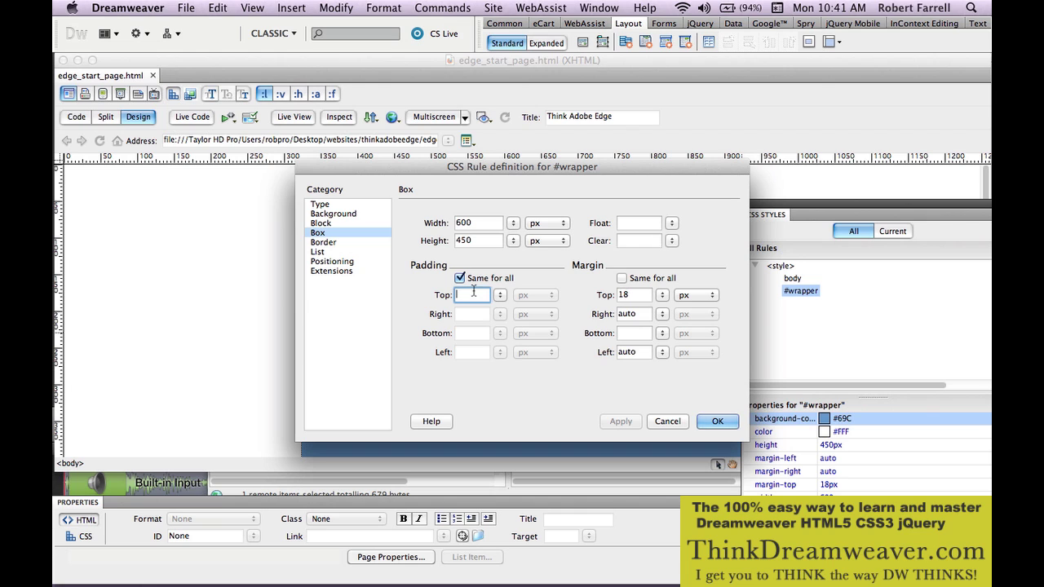
pyautogui.write('20')
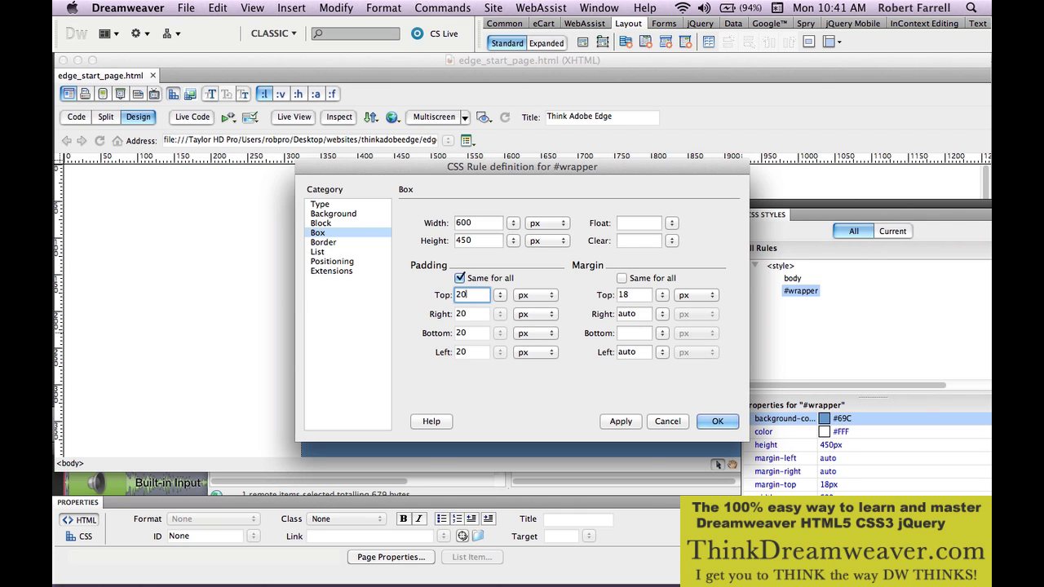
pyautogui.press('Return')
pyautogui.press('super+s')
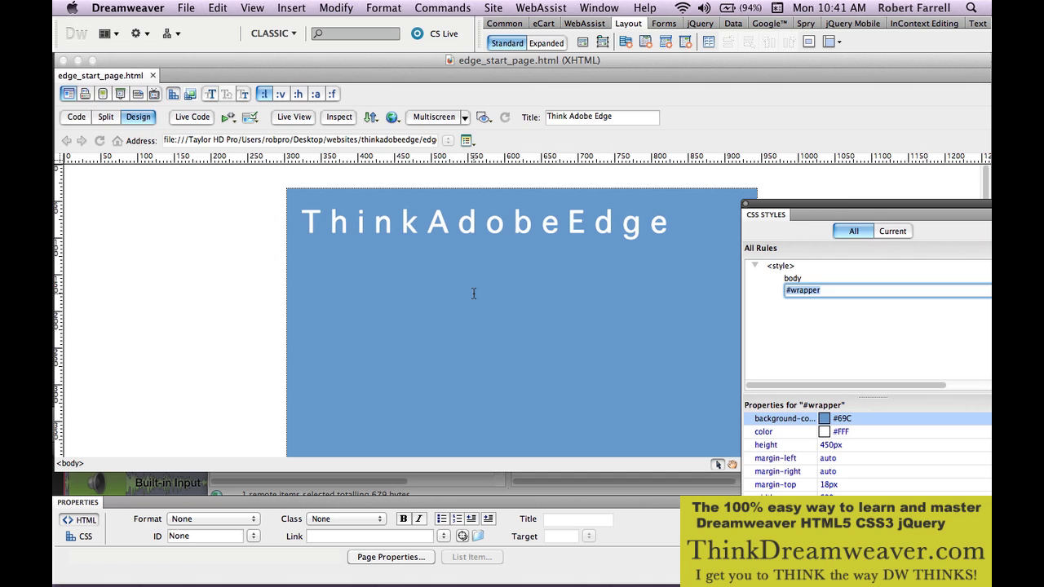
# - Select the strong element around the letter T and create a less specific compound CSS rule named strong in this document only
pyautogui.click(473, 293)
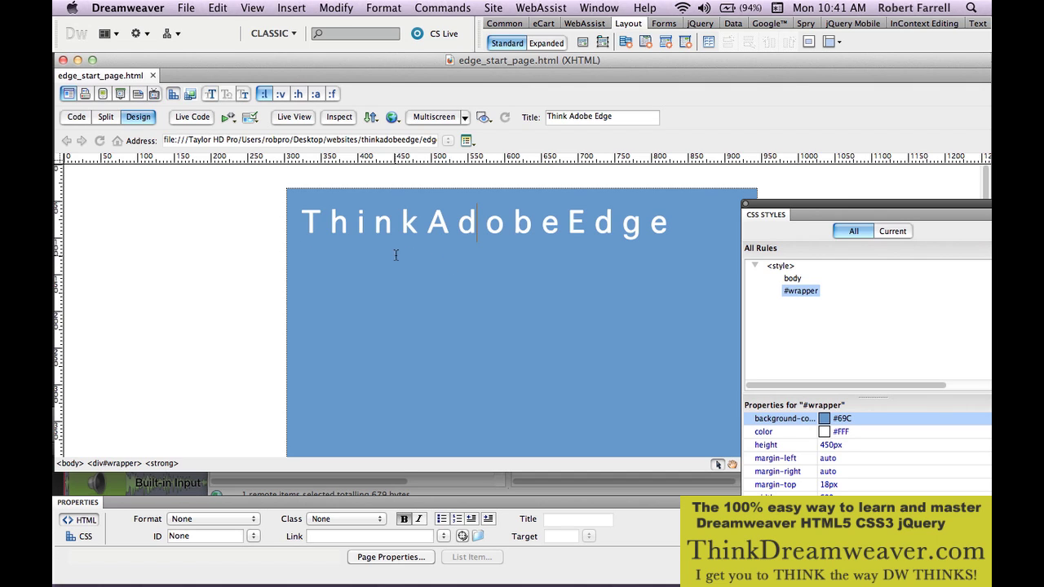
pyautogui.doubleClick(315, 225)
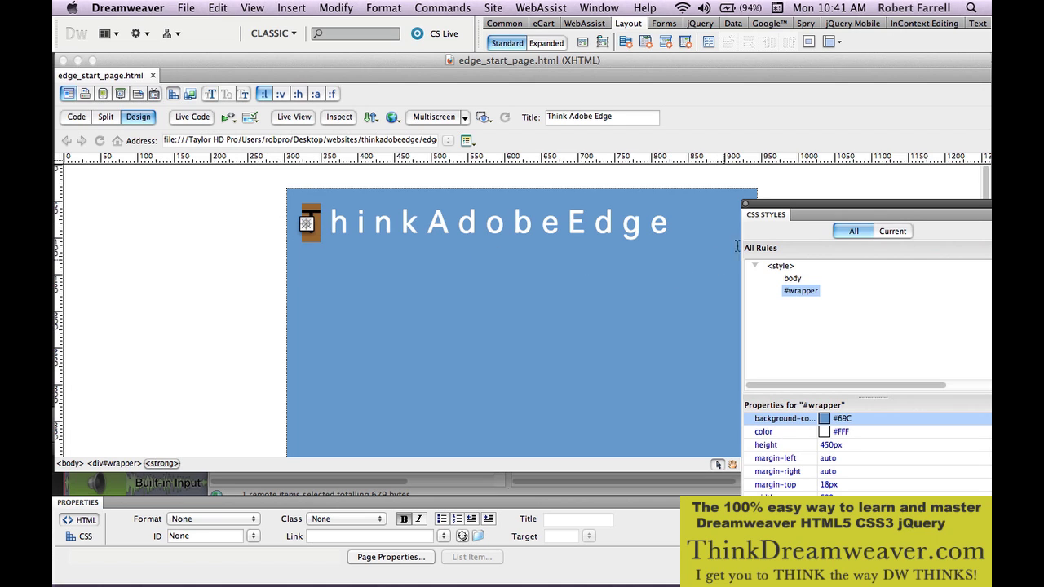
pyautogui.moveTo(773, 214); pyautogui.dragTo(732, 193)
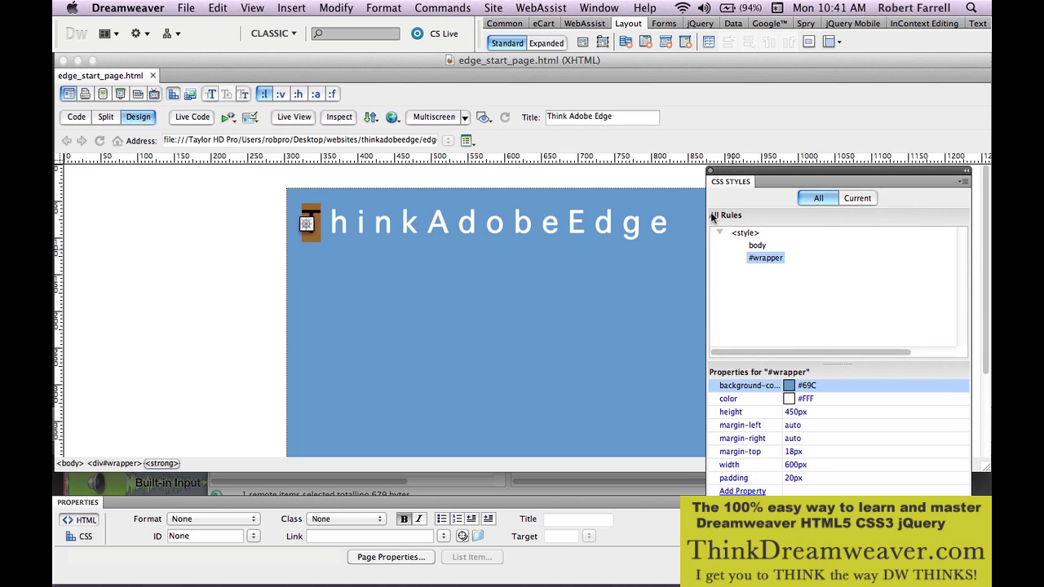
pyautogui.click(175, 463)
pyautogui.click(917, 555)
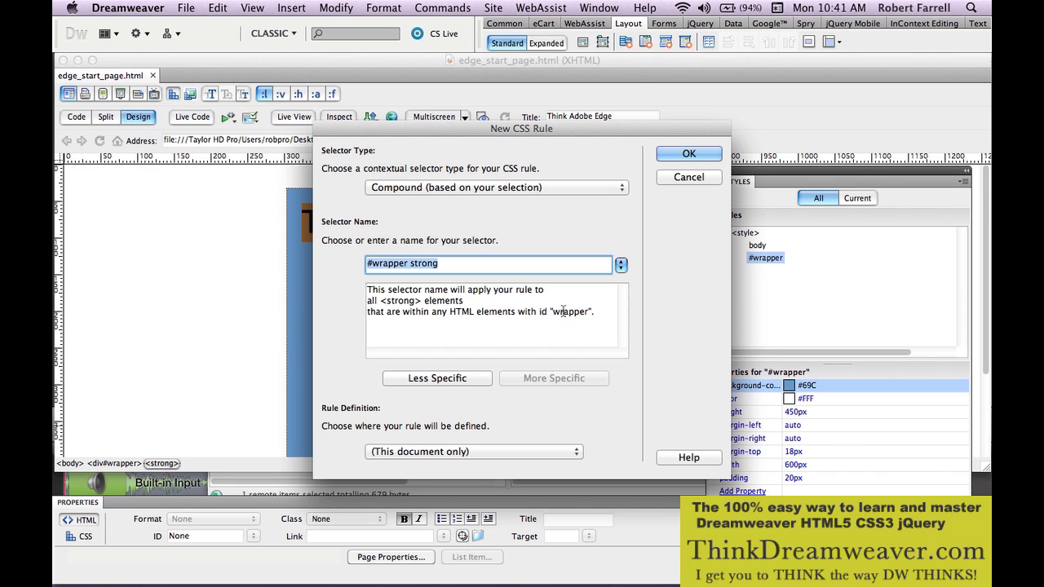
pyautogui.click(478, 379)
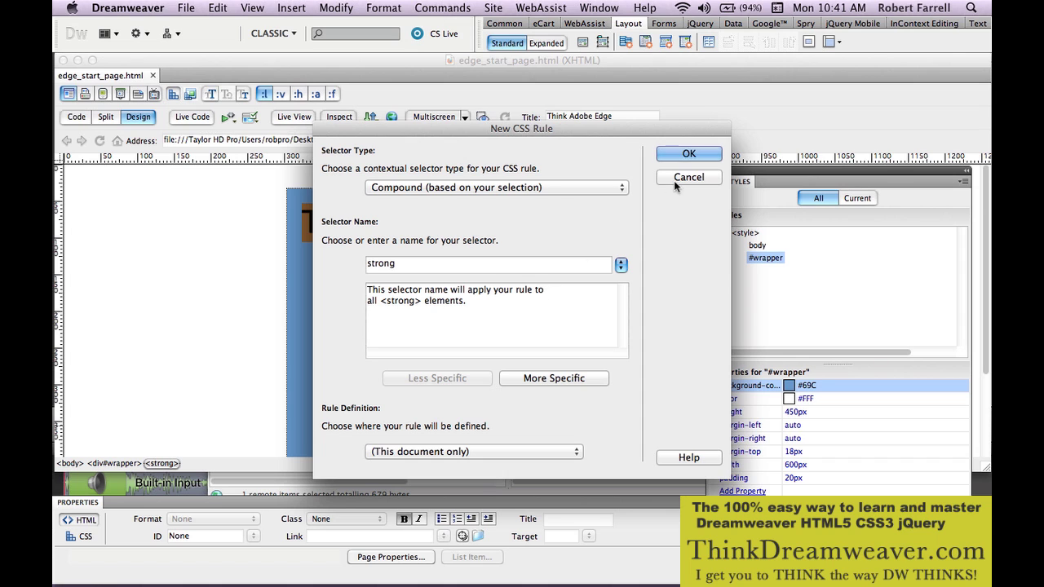
pyautogui.click(685, 155)
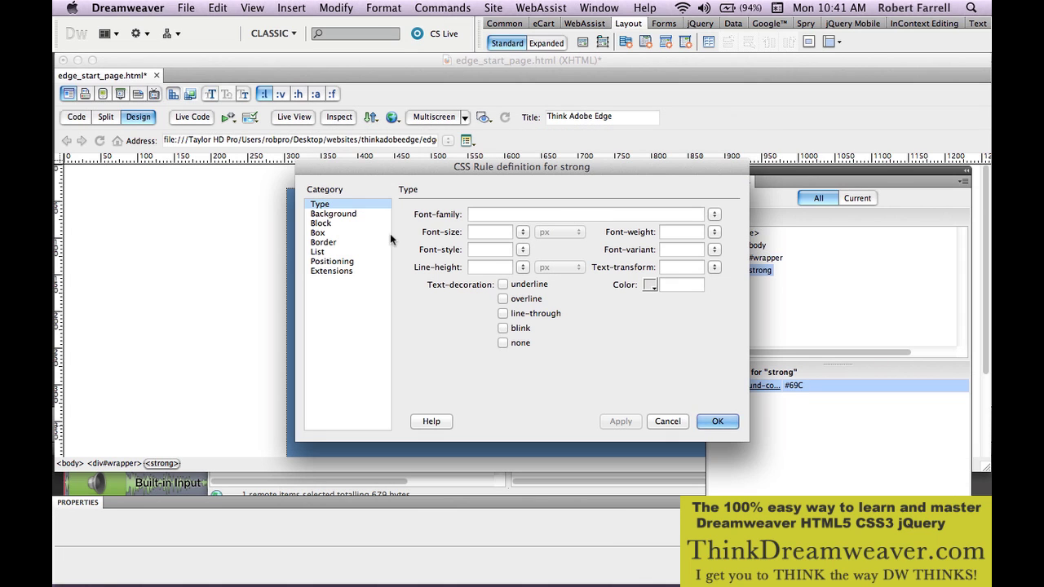
# - Set the strong rule's display to block and apply it
pyautogui.click(341, 224)
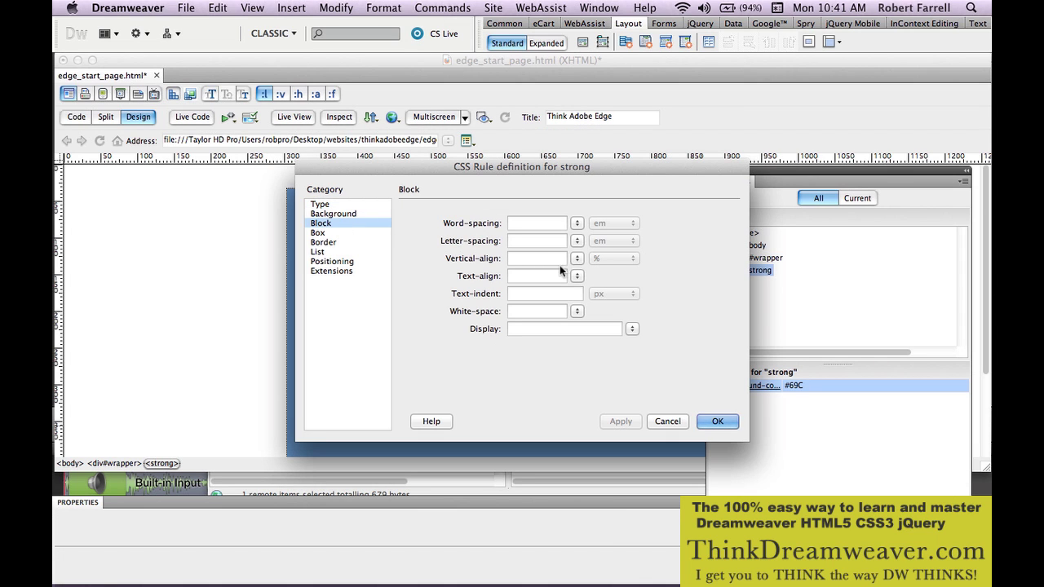
pyautogui.click(631, 329)
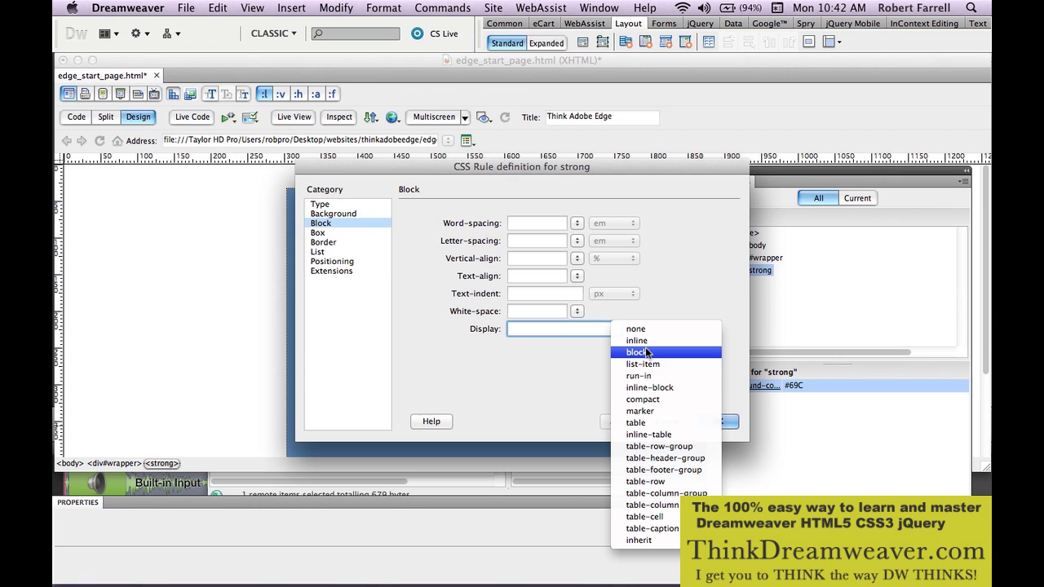
pyautogui.click(636, 352)
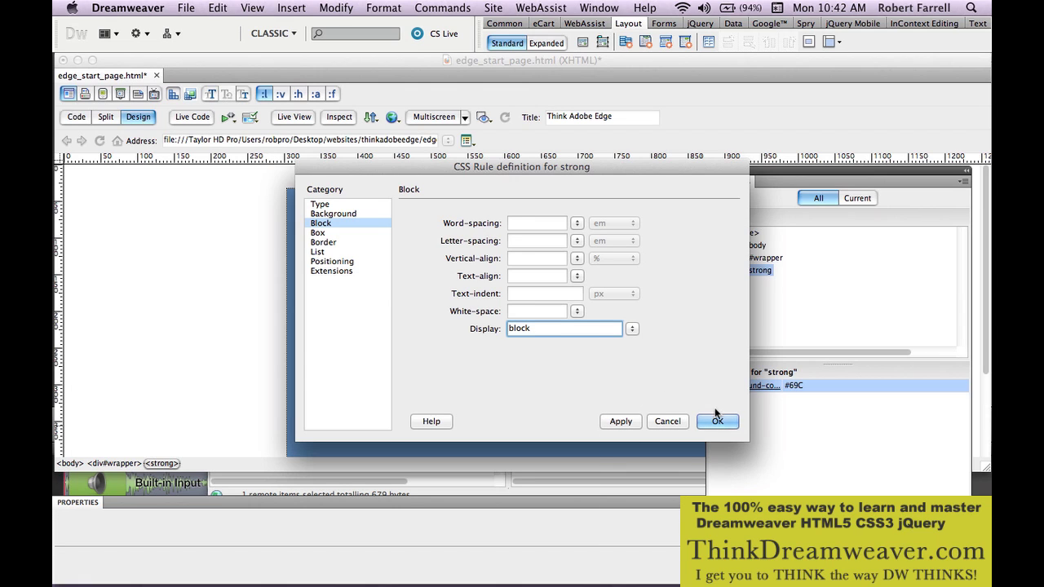
pyautogui.click(623, 422)
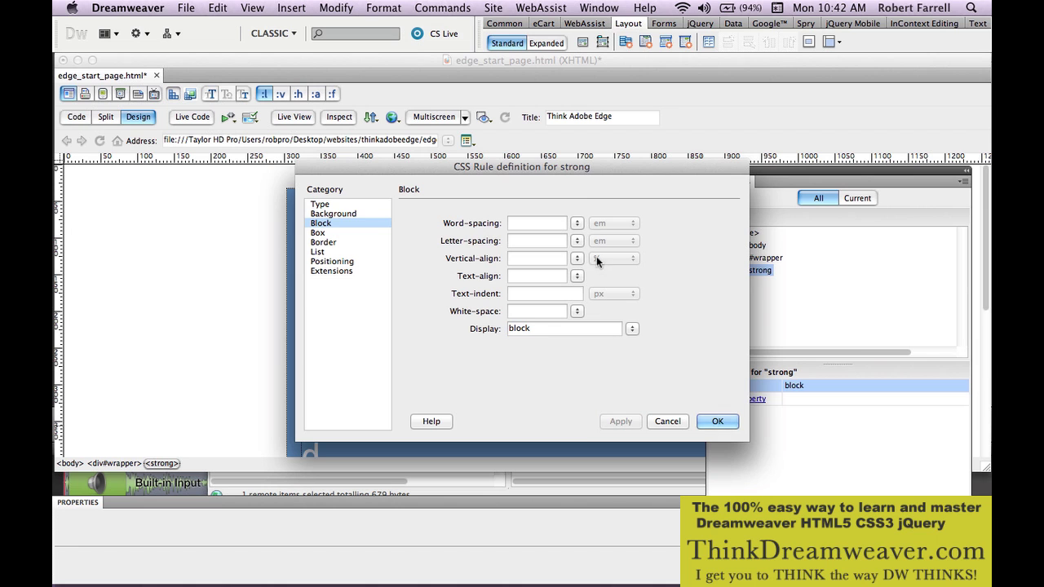
# - Set the strong rule's float to left, accept the rule definition and save the page
pyautogui.moveTo(584, 168); pyautogui.dragTo(574, 220)
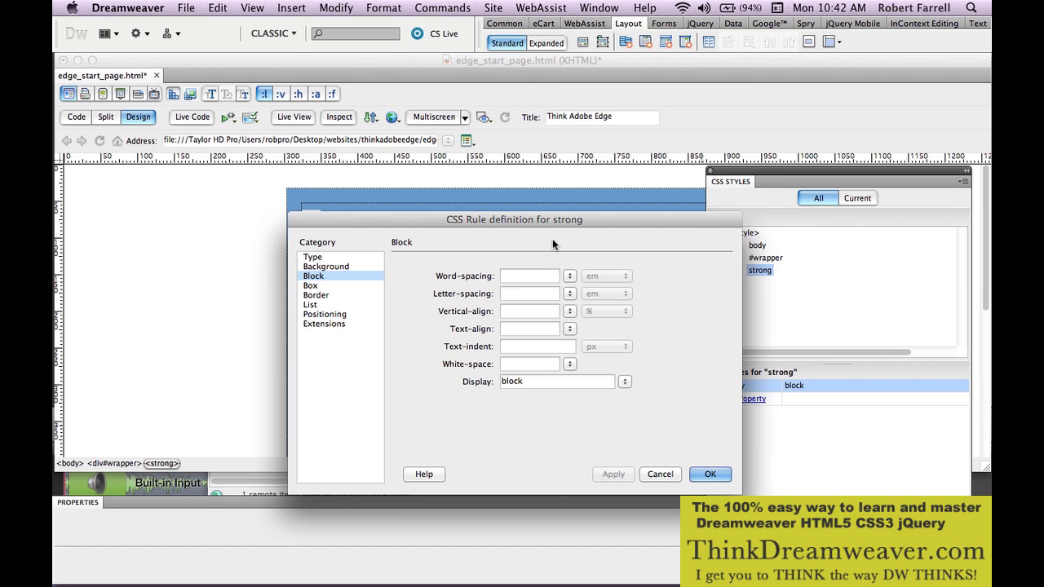
pyautogui.click(345, 287)
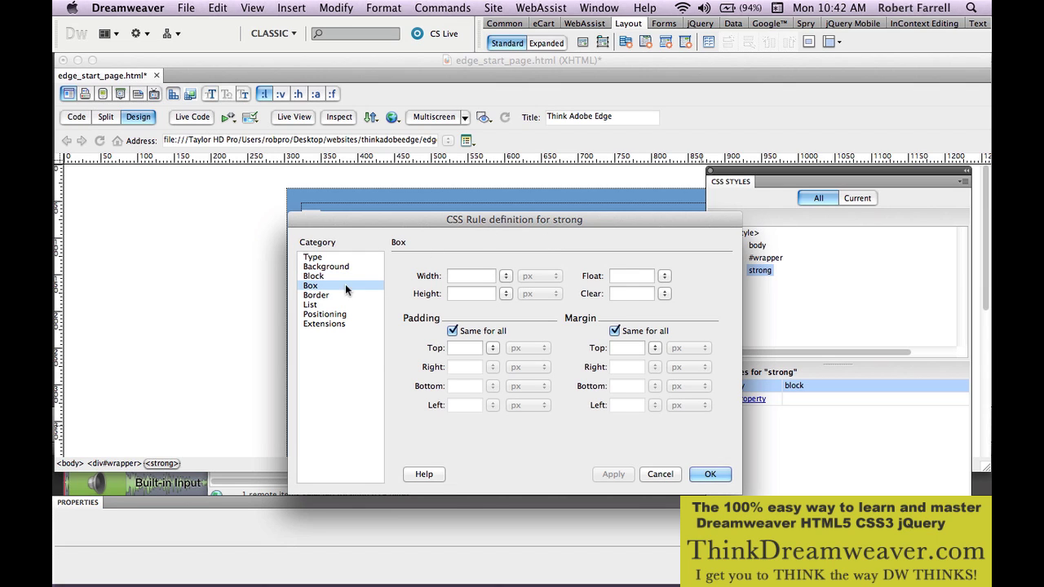
pyautogui.click(665, 281)
pyautogui.click(652, 287)
pyautogui.click(624, 475)
pyautogui.moveTo(567, 221); pyautogui.dragTo(560, 272)
pyautogui.click(701, 525)
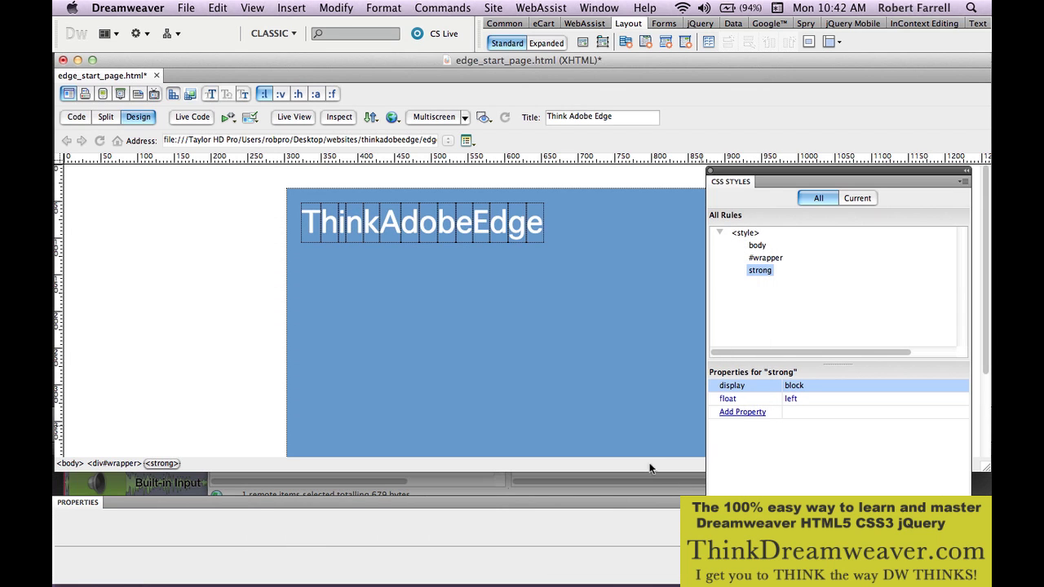
pyautogui.click(581, 374)
pyautogui.press('super+s')
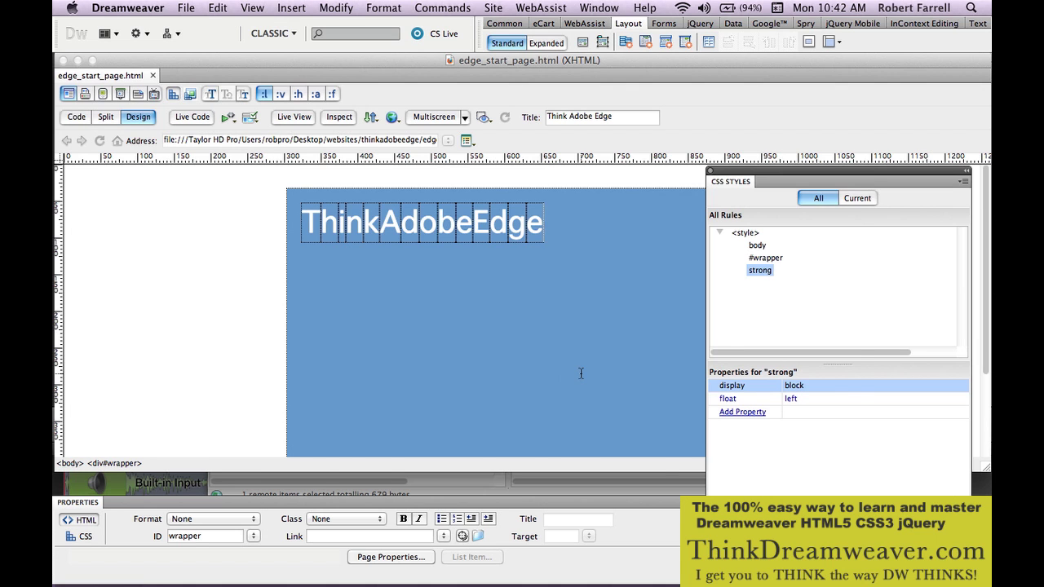
# - Look over the page types and starter layouts offered for a new blank document, without creating one
pyautogui.press('super+n')
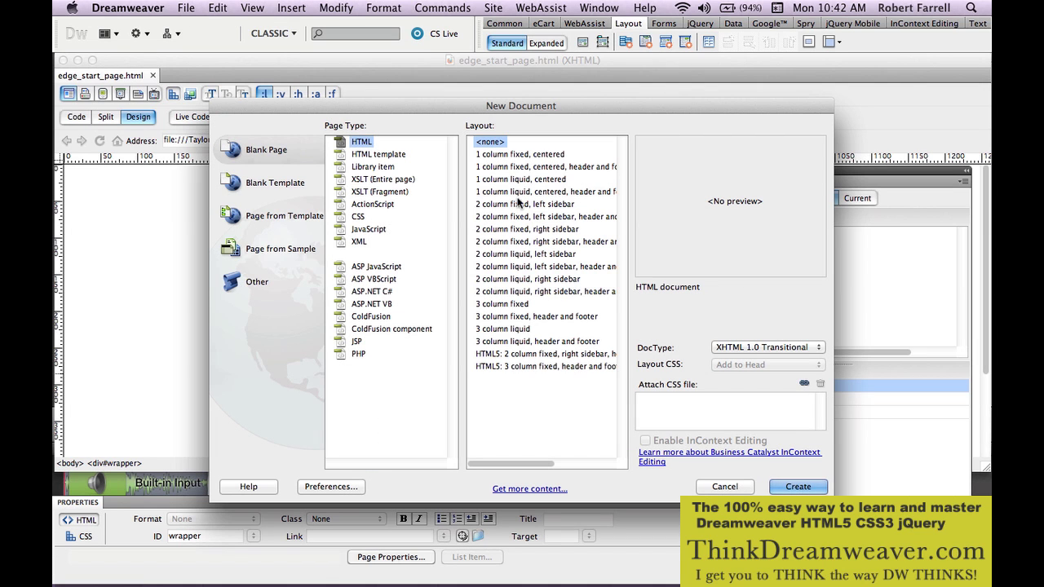
pyautogui.click(726, 487)
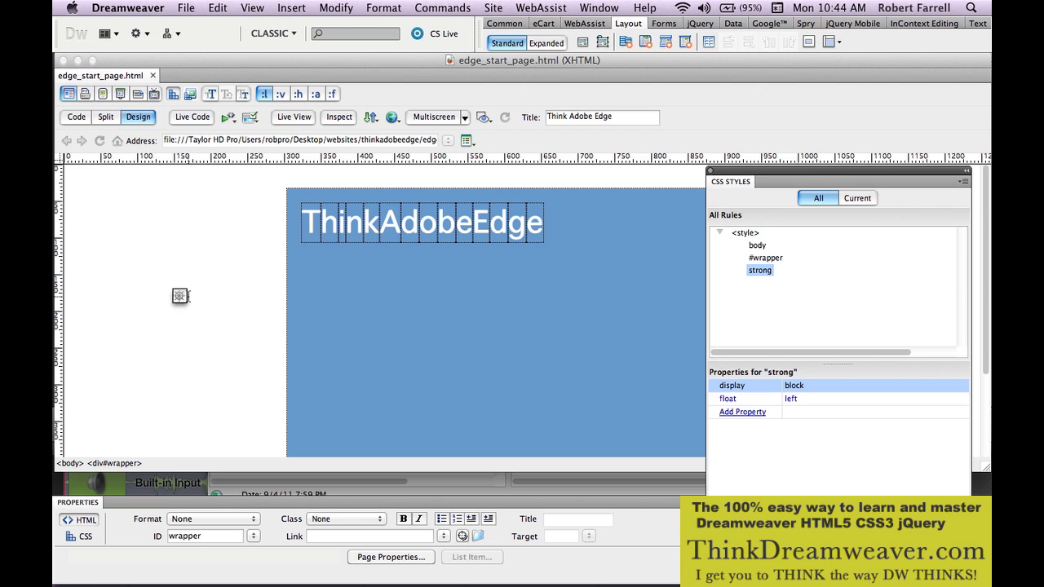
pyautogui.press('super+n')
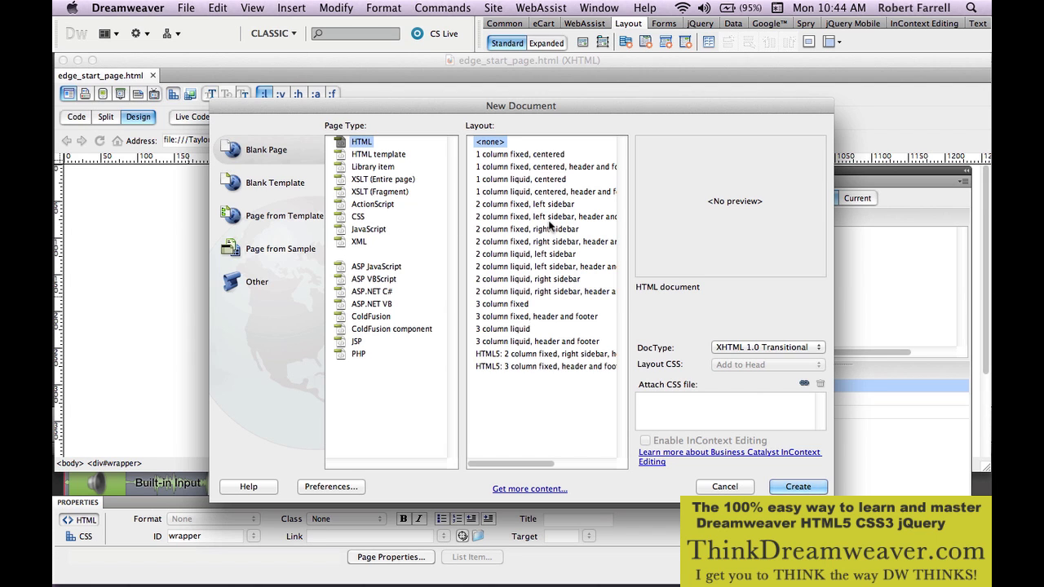
pyautogui.click(721, 486)
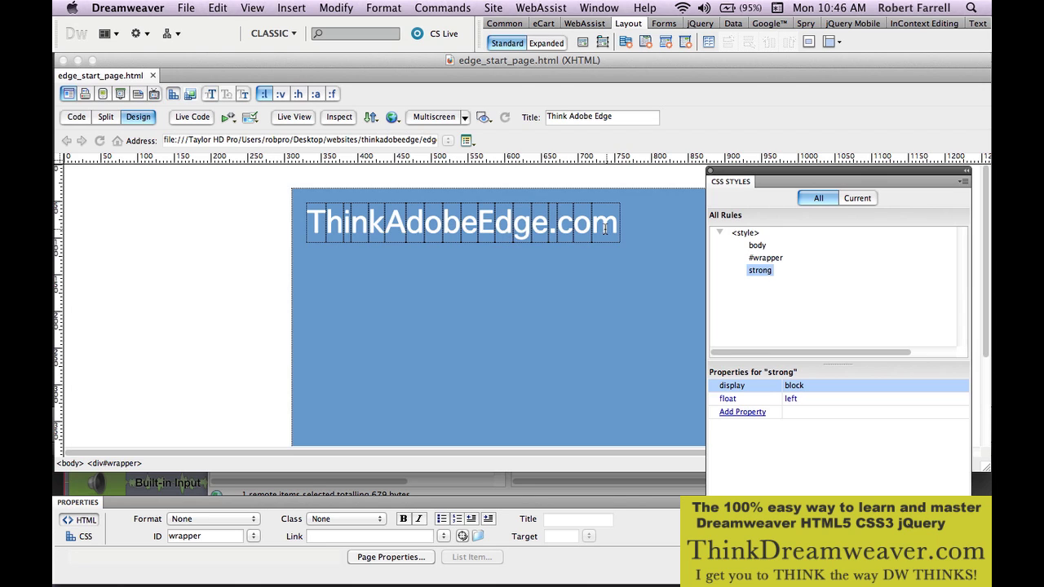
# - Compare the page with its CSS styles hidden and displayed, and check the Style Rendering toolbar option
pyautogui.click(174, 95)
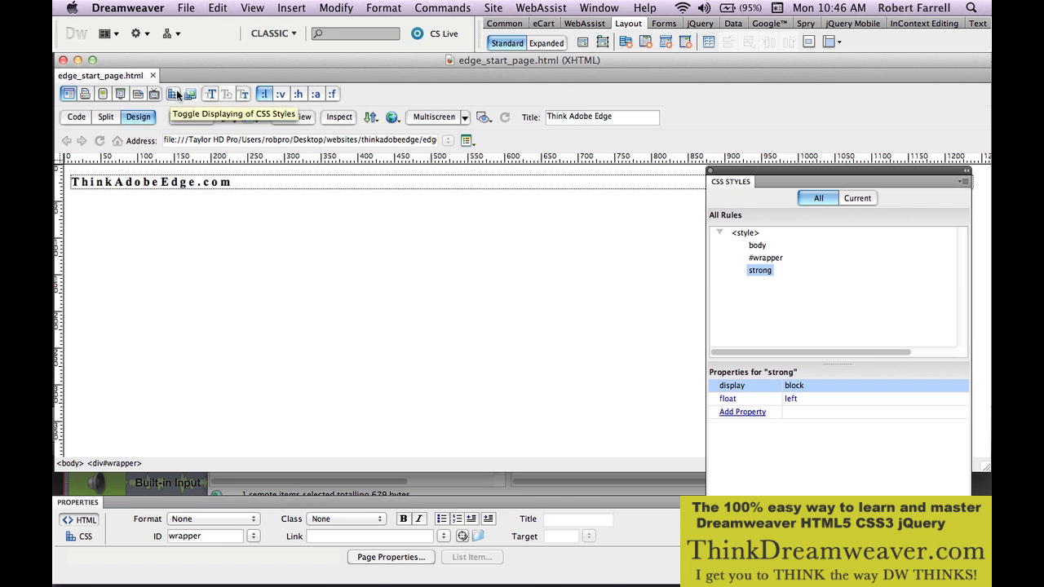
pyautogui.click(252, 8)
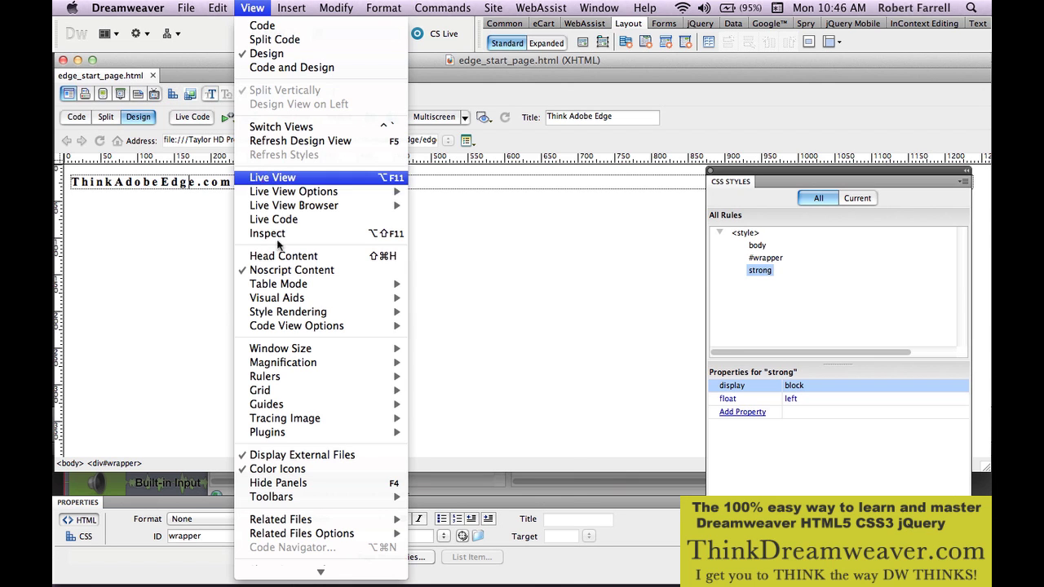
pyautogui.moveTo(397, 499)
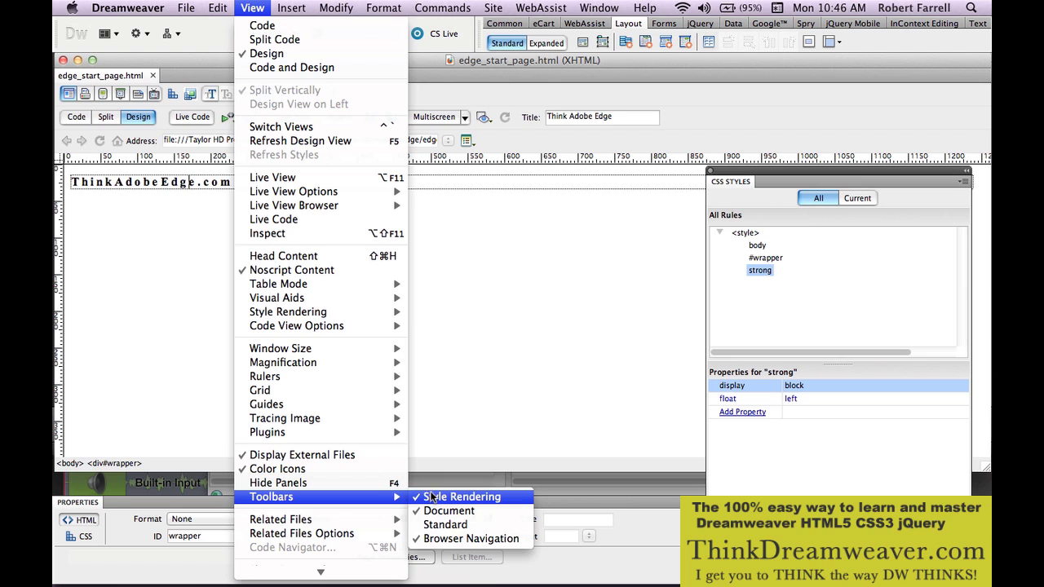
pyautogui.click(475, 400)
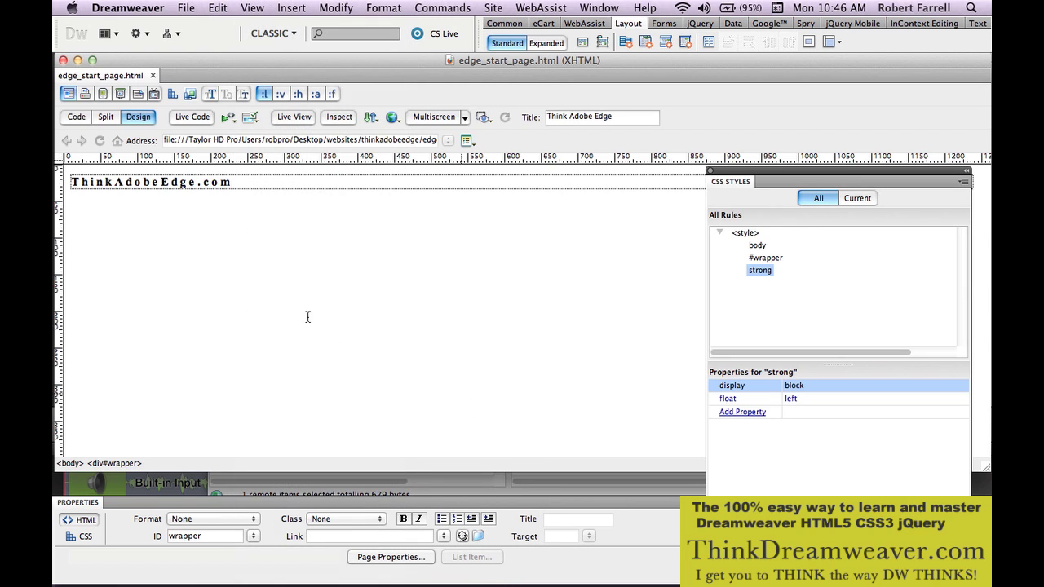
pyautogui.click(173, 95)
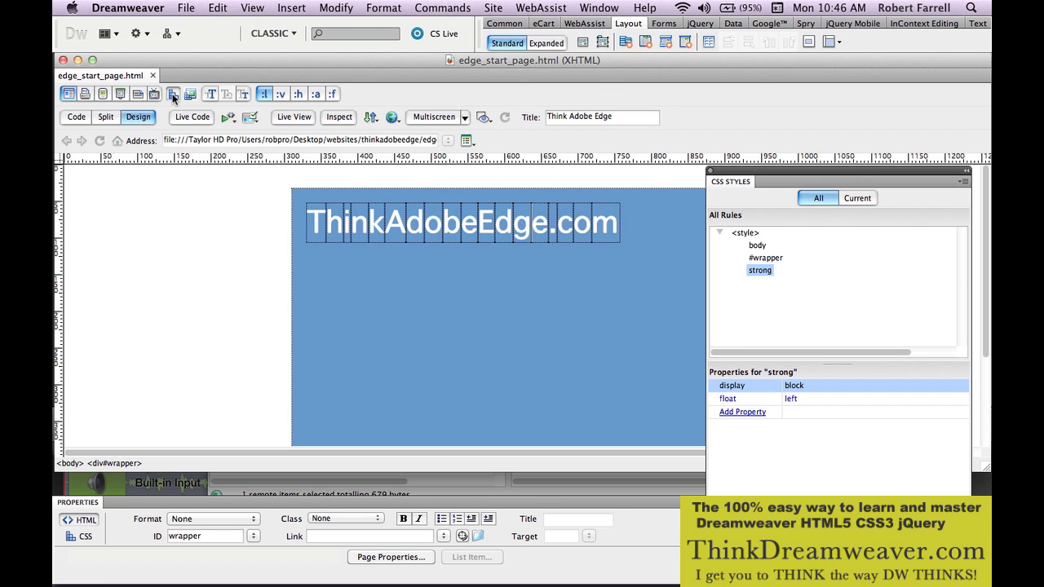
pyautogui.click(173, 94)
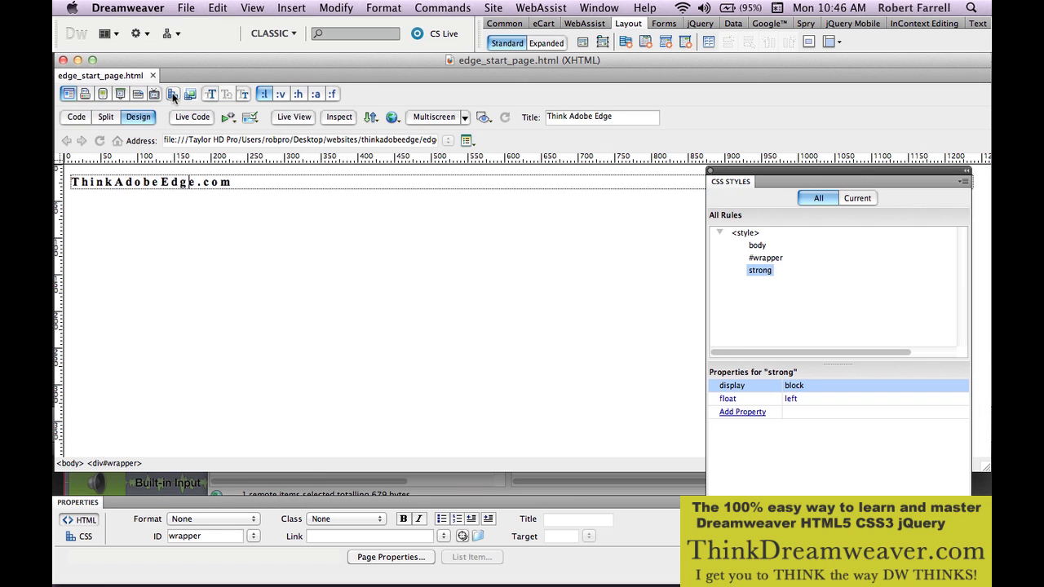
pyautogui.click(173, 94)
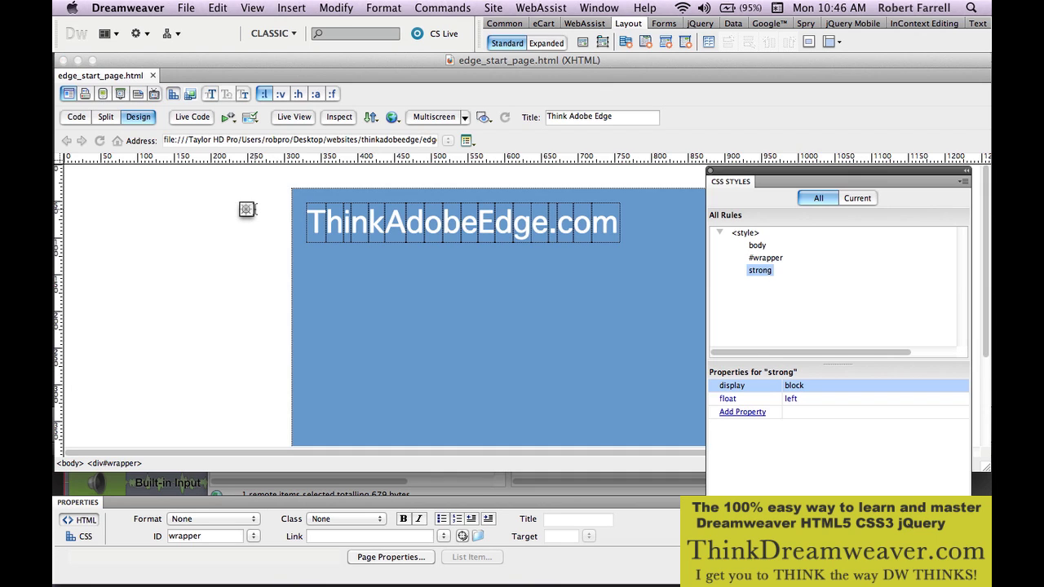
# - Switch to Finder, open the _dw_start_pages alias from the desktop and examine the folder path of Layouts
pyautogui.press('super+Tab')
pyautogui.press('super+Tab')
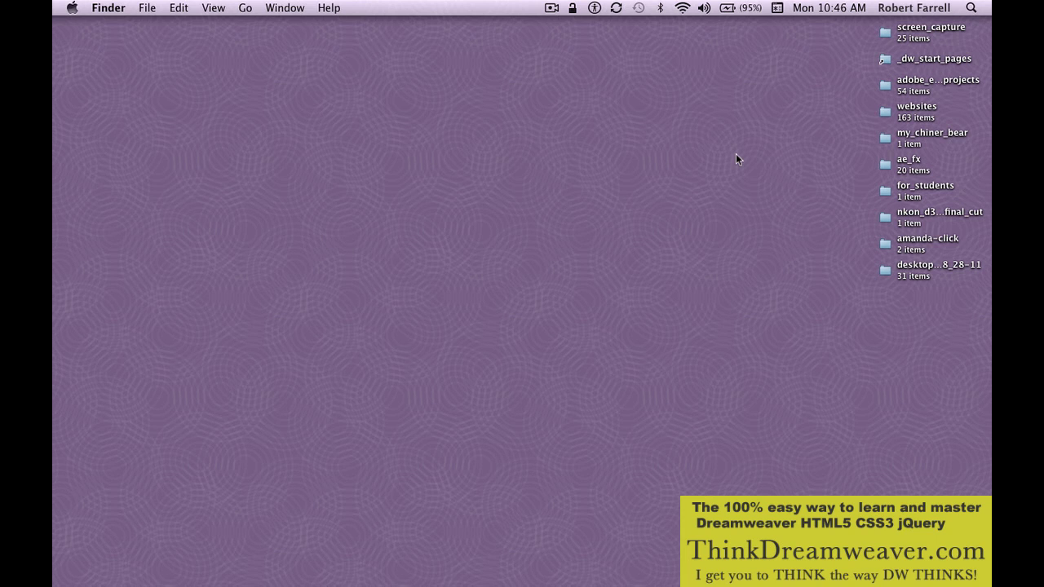
pyautogui.doubleClick(885, 62)
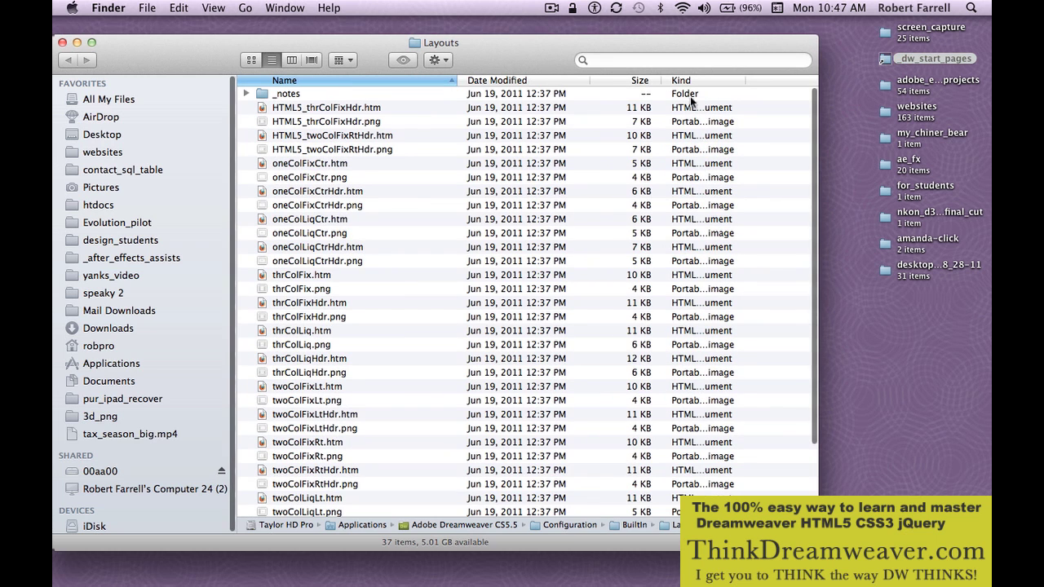
pyautogui.moveTo(543, 55); pyautogui.dragTo(563, 53)
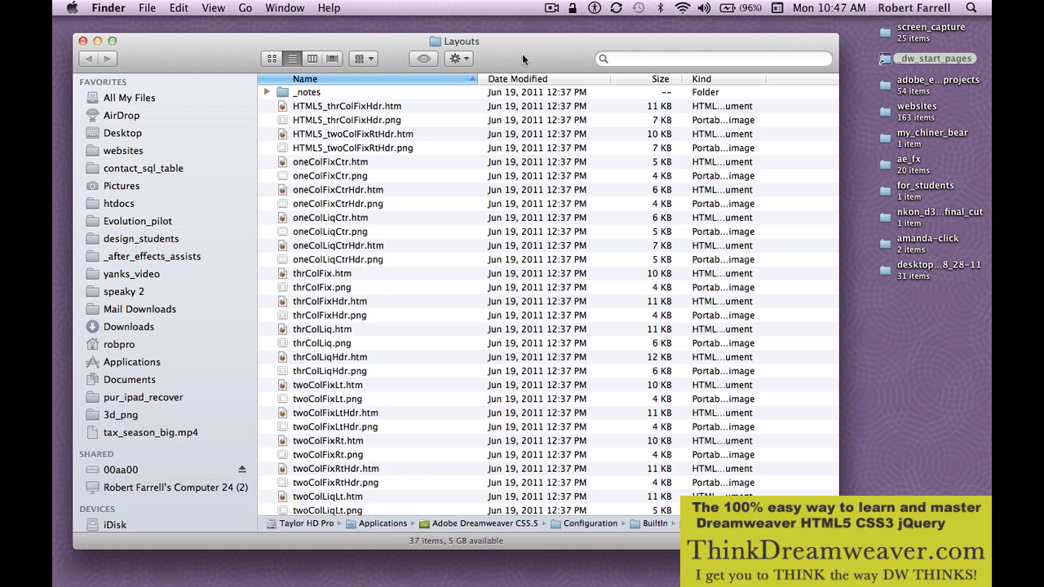
pyautogui.keyDown('super'); pyautogui.click(472, 40); pyautogui.keyUp('super')
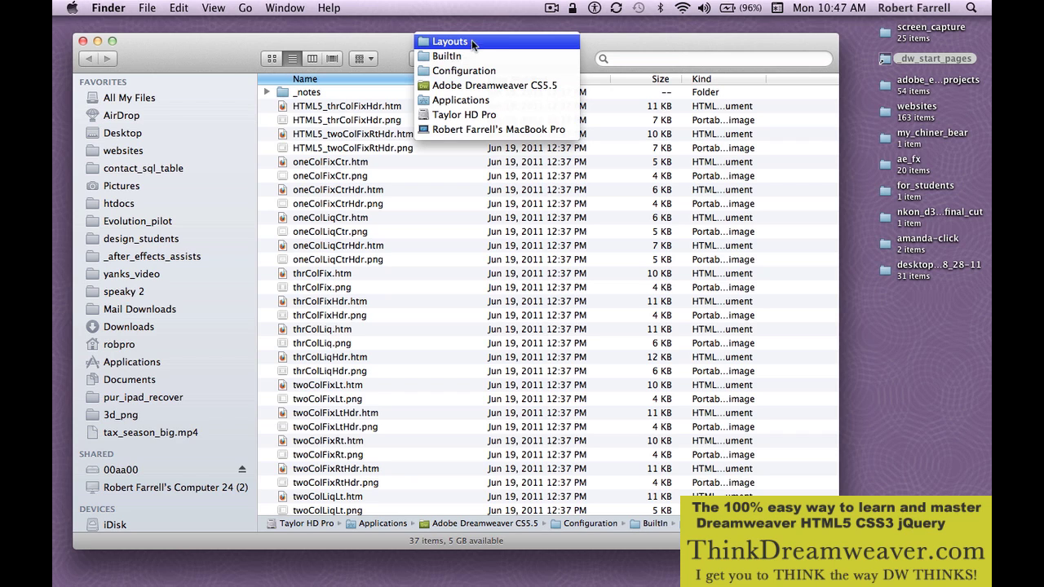
pyautogui.click(589, 39)
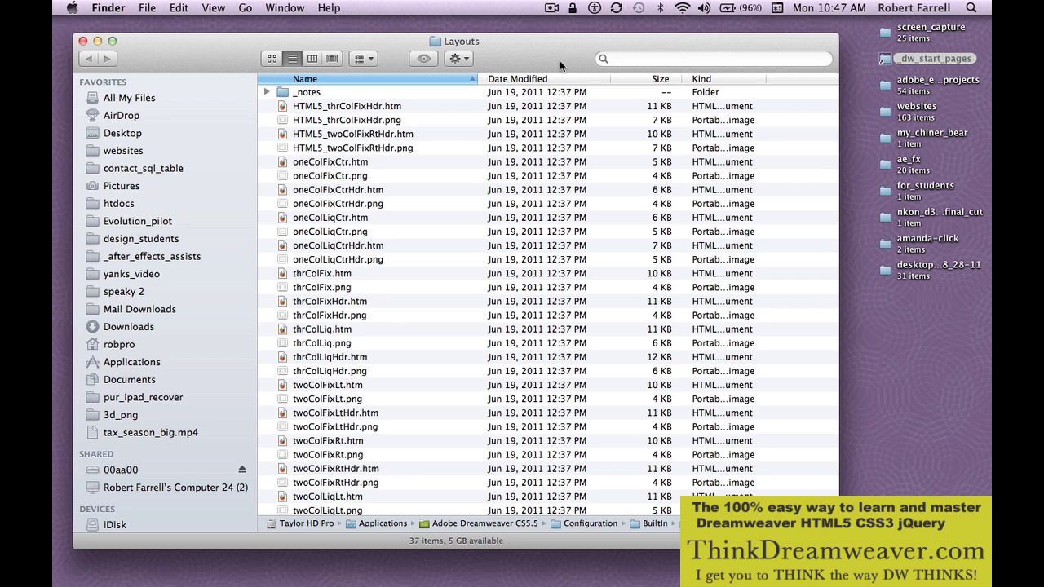
# - Switch to Dreamweaver and start saving a copy of the page as _edge_start_page in the folder behind the desktop's _dw_start_pages alias
pyautogui.press('super+Tab')
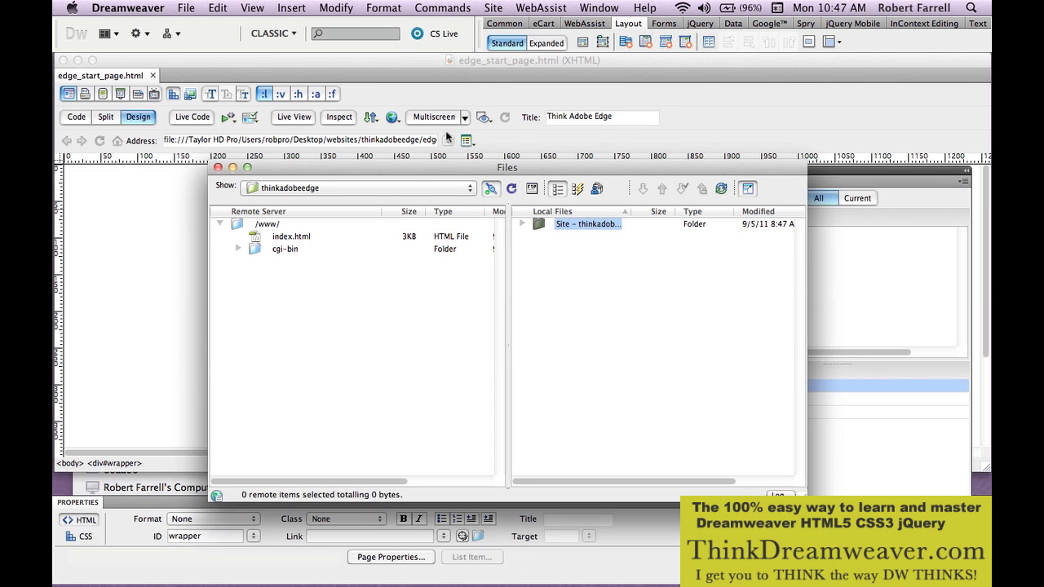
pyautogui.click(245, 215)
pyautogui.click(191, 226)
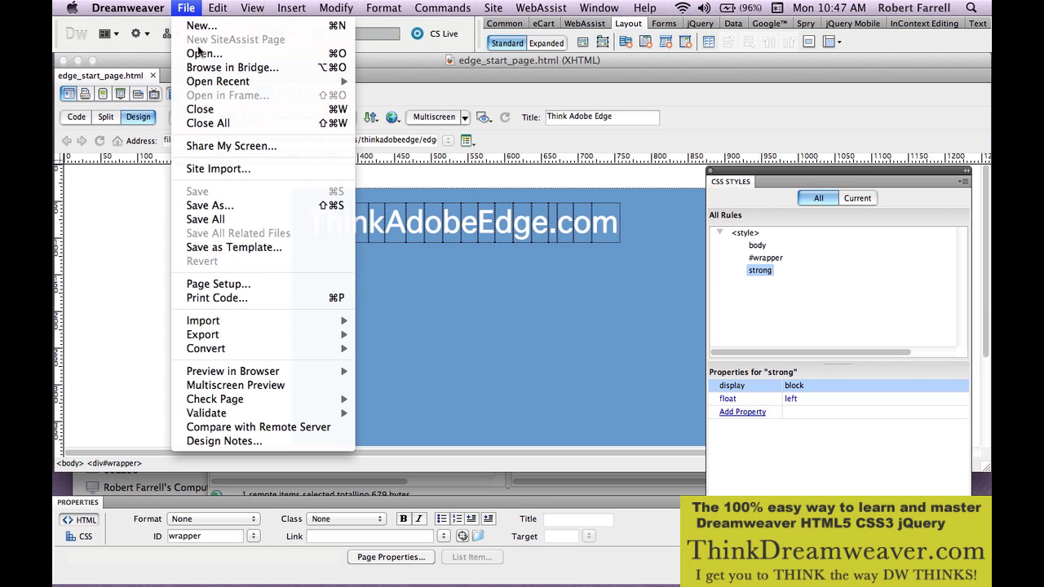
pyautogui.click(219, 208)
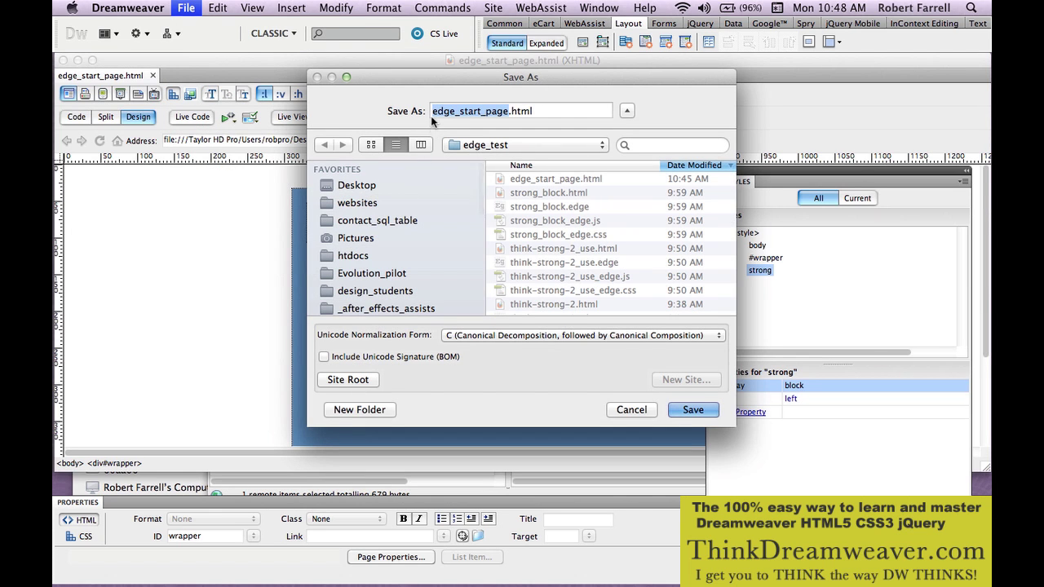
pyautogui.click(435, 112)
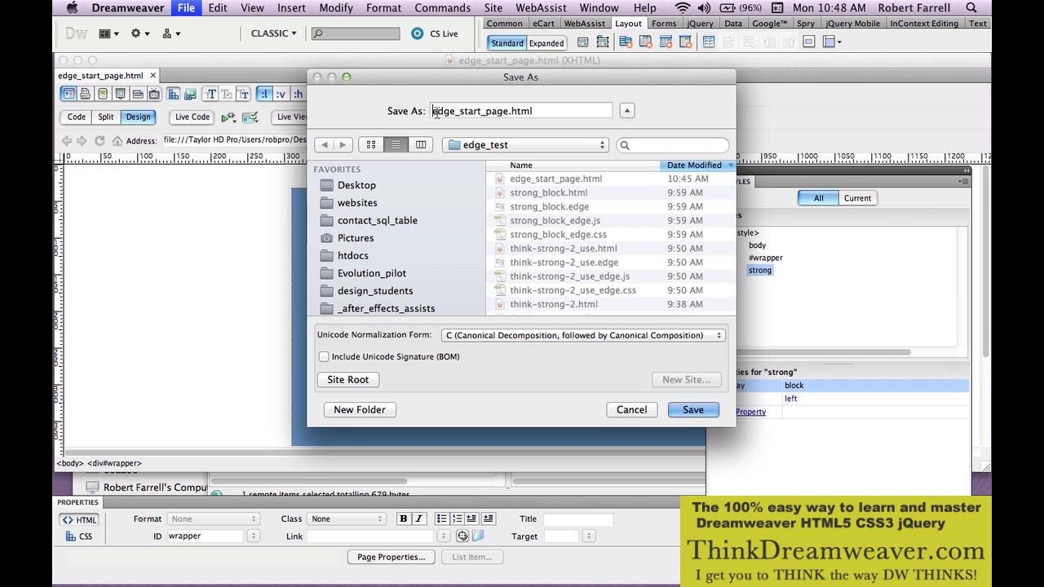
pyautogui.write('_')
pyautogui.press('super+shift+d')
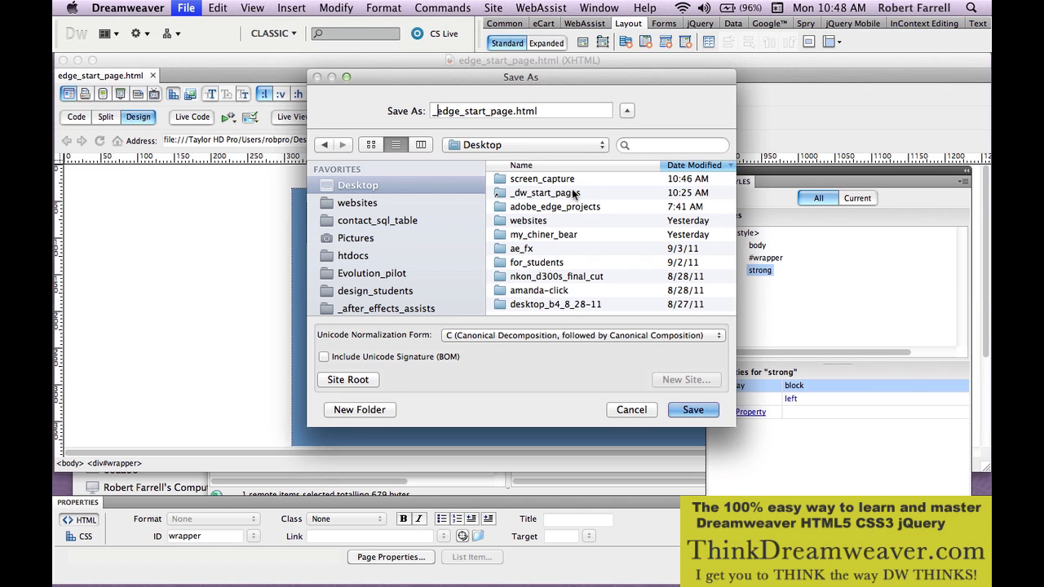
pyautogui.doubleClick(573, 194)
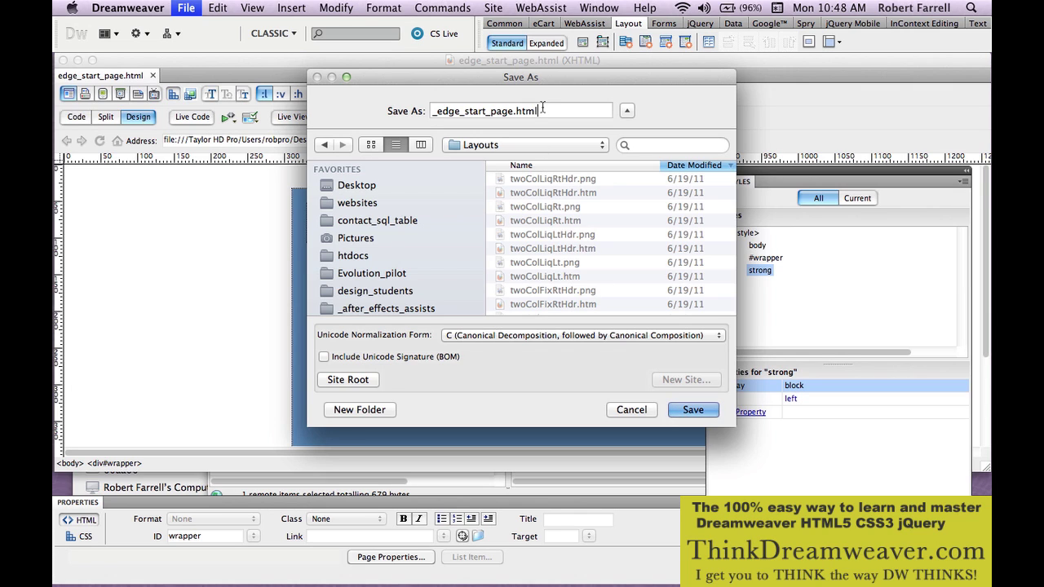
# - Change the copy's extension to .htm, save it in the Layouts folder and decline updating the links
pyautogui.press('BackSpace')
pyautogui.click(701, 410)
pyautogui.click(701, 410)
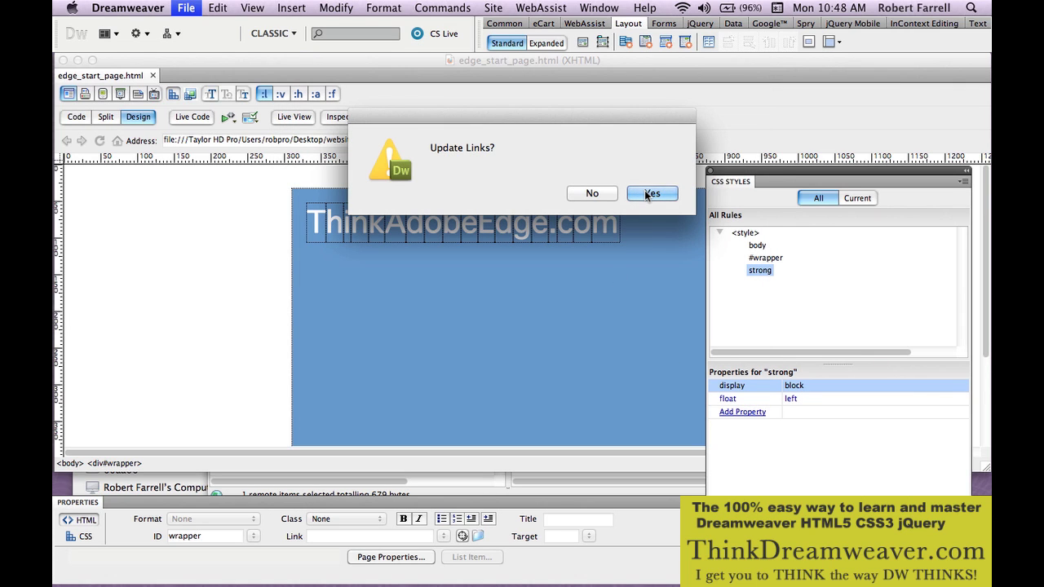
pyautogui.click(603, 194)
pyautogui.click(595, 262)
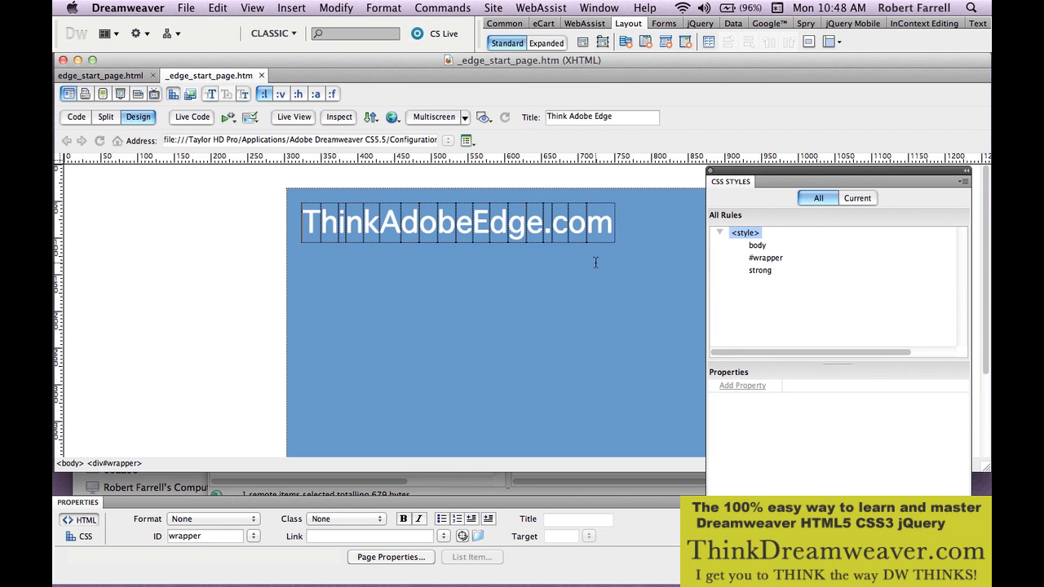
# - Create a new blank HTML page from the _edge_start_page layout and expand its style rules
pyautogui.press('super+n')
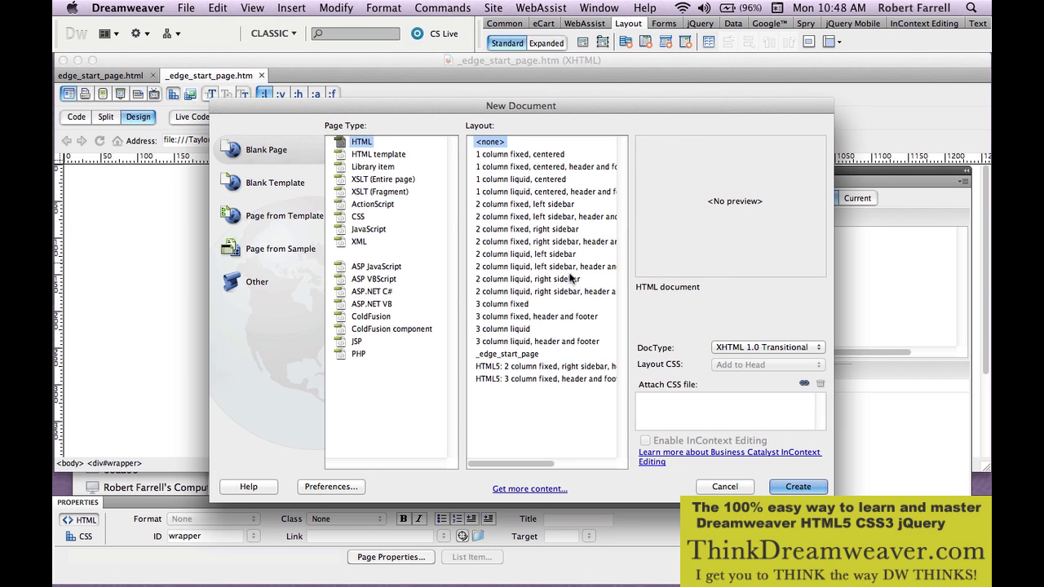
pyautogui.click(525, 354)
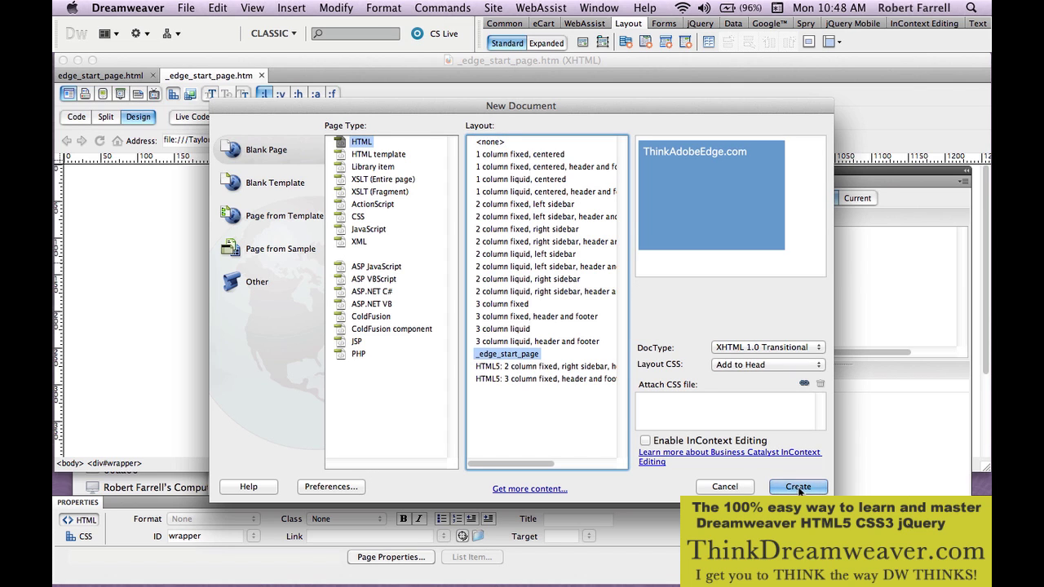
pyautogui.click(798, 486)
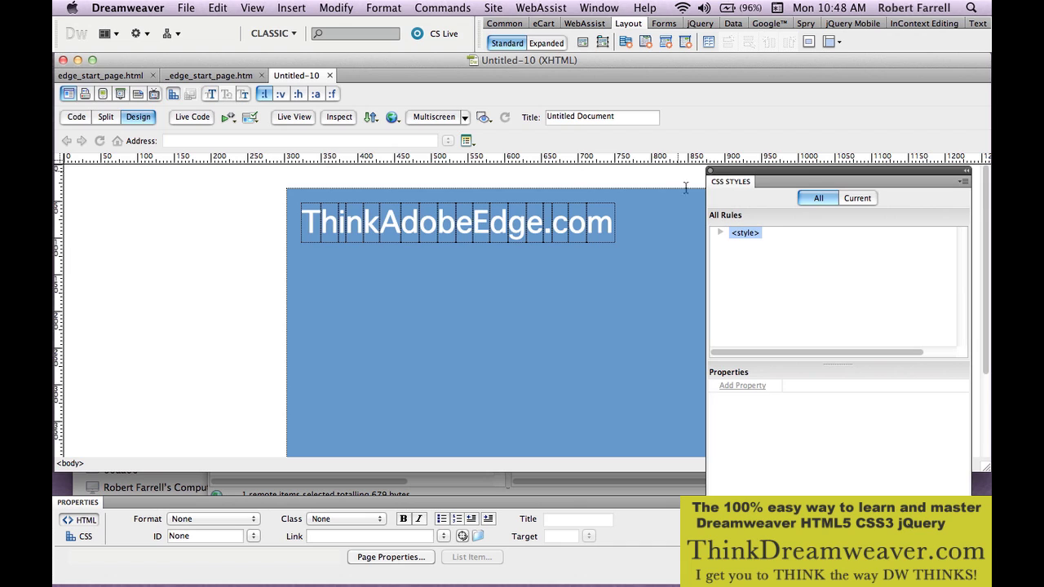
pyautogui.click(720, 232)
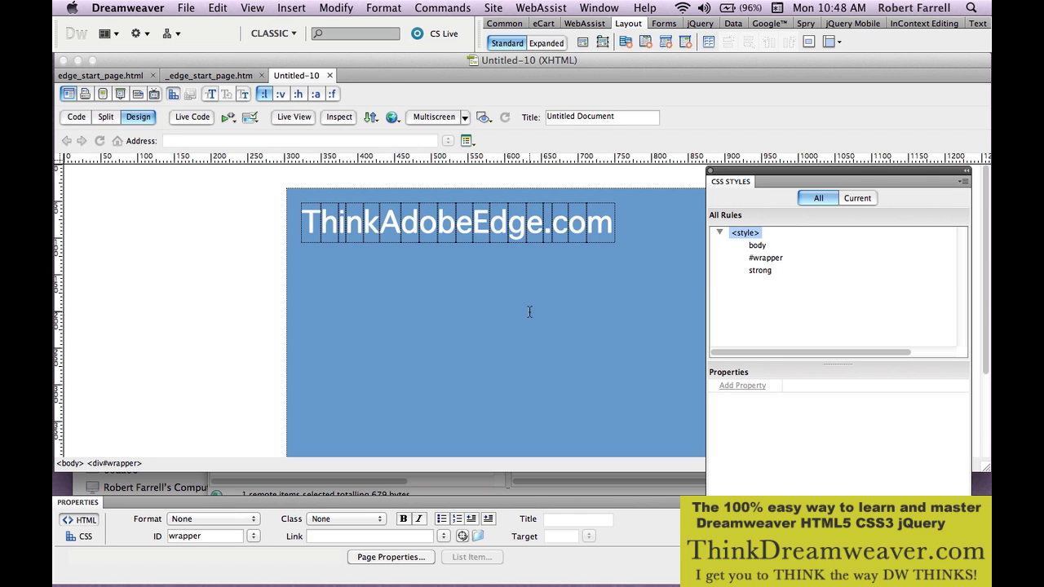
# - Save the new page as edge_text_v1.html in the Layouts folder
pyautogui.press('super+s')
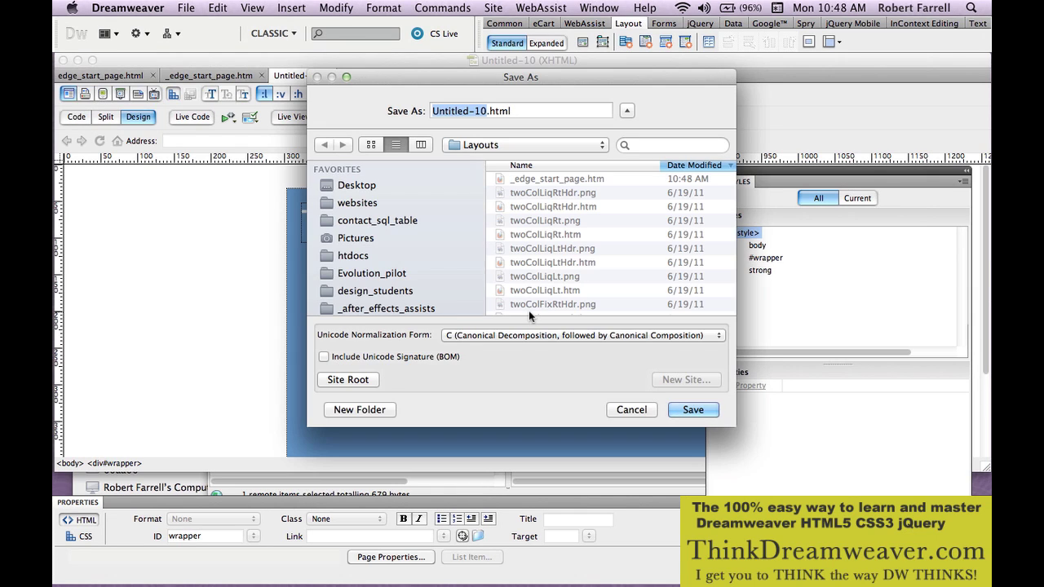
pyautogui.write('edge_text')
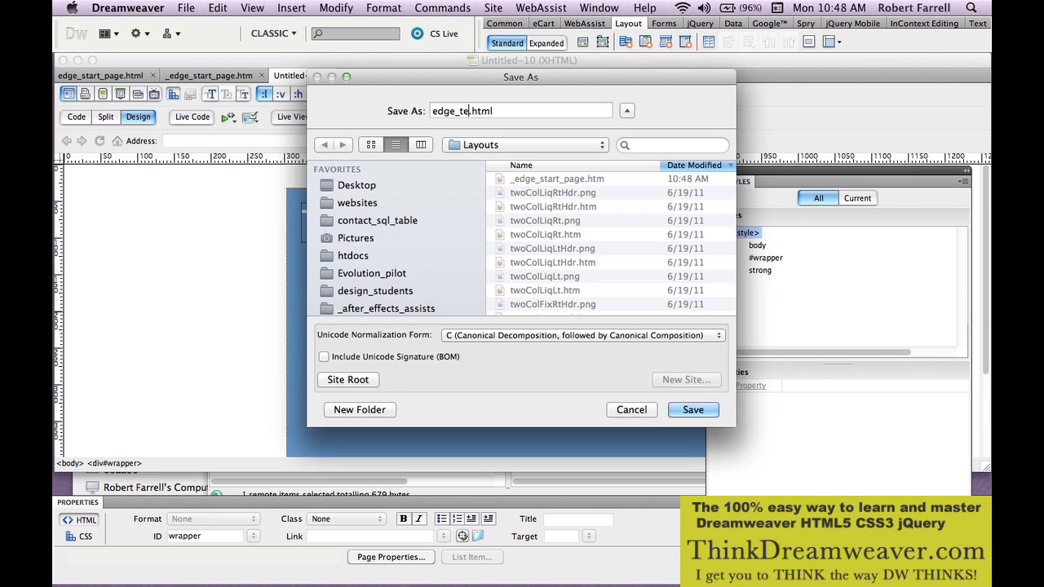
pyautogui.write('_v1')
pyautogui.press('Return')
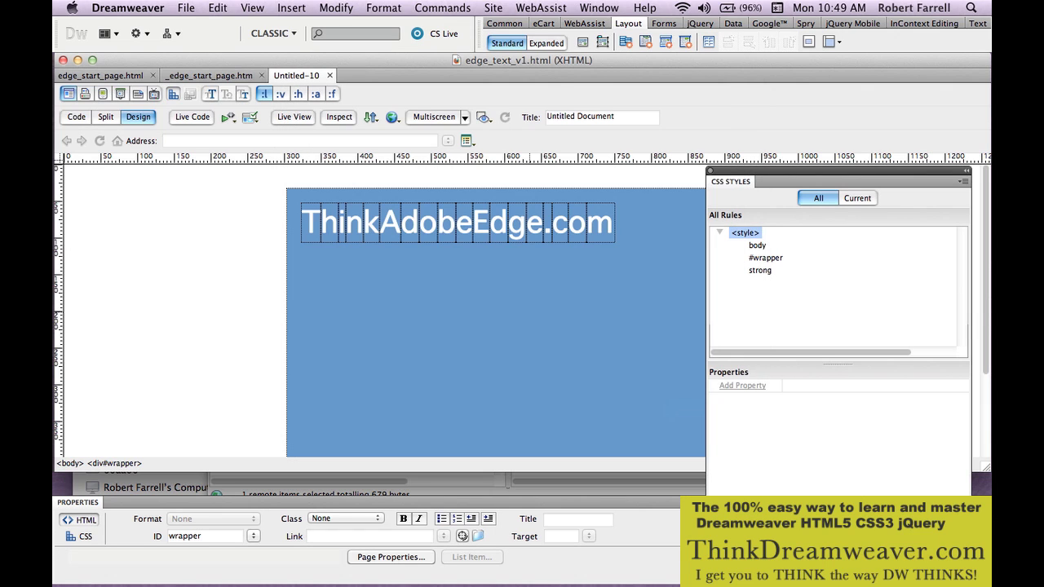
# - Save a copy of edge_text_v1.html in the edge_test folder under the desktop's websites folder, declining the link update
pyautogui.press('super+shift+s')
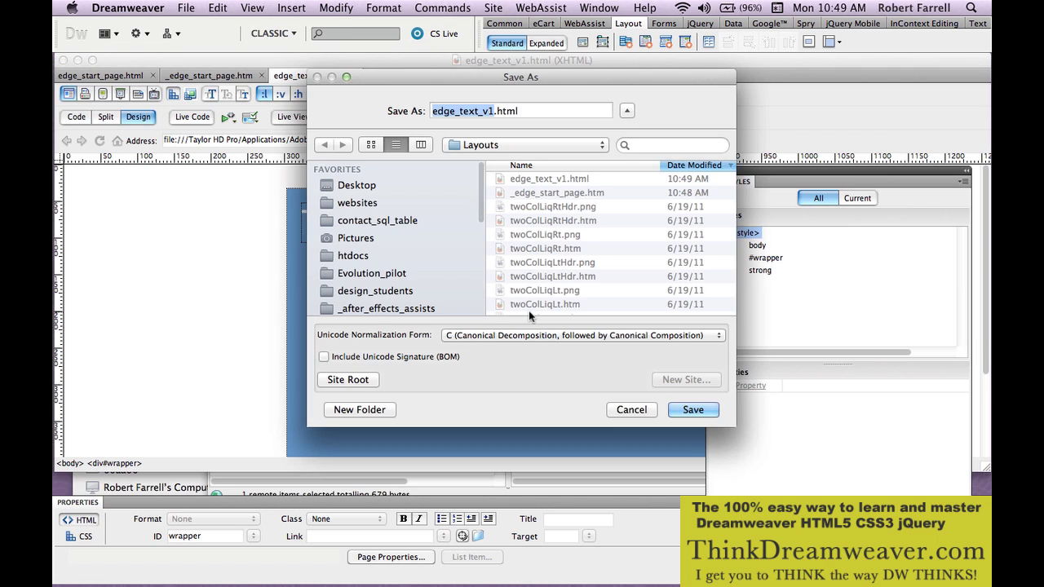
pyautogui.press('super+shift+d')
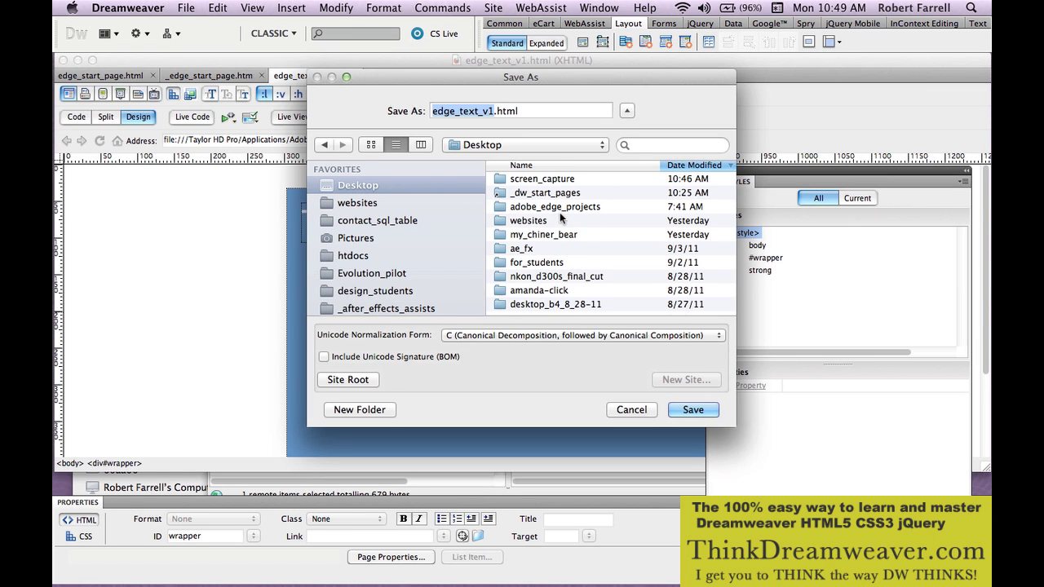
pyautogui.doubleClick(560, 222)
pyautogui.doubleClick(570, 179)
pyautogui.doubleClick(565, 179)
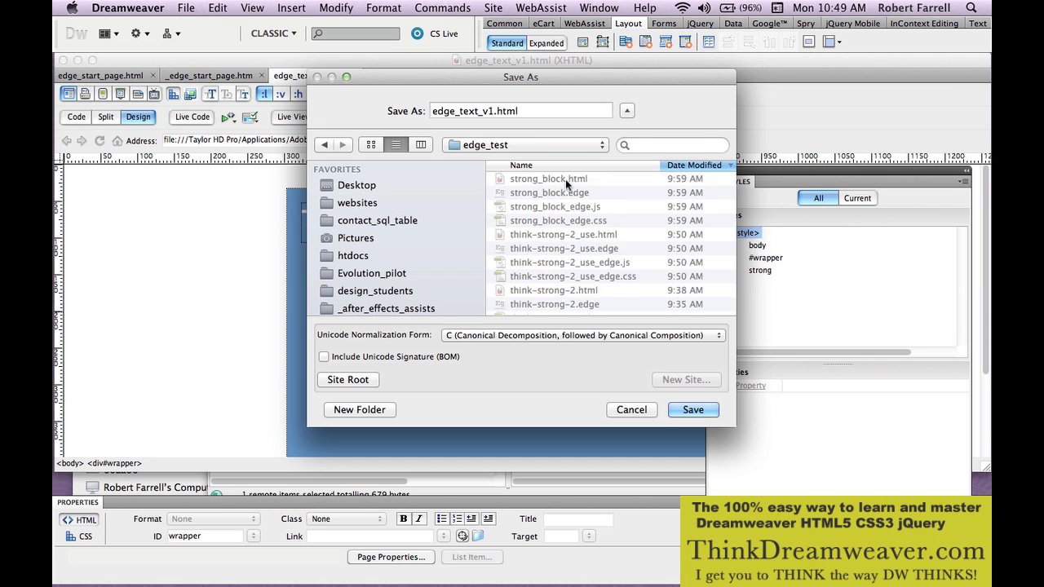
pyautogui.click(694, 405)
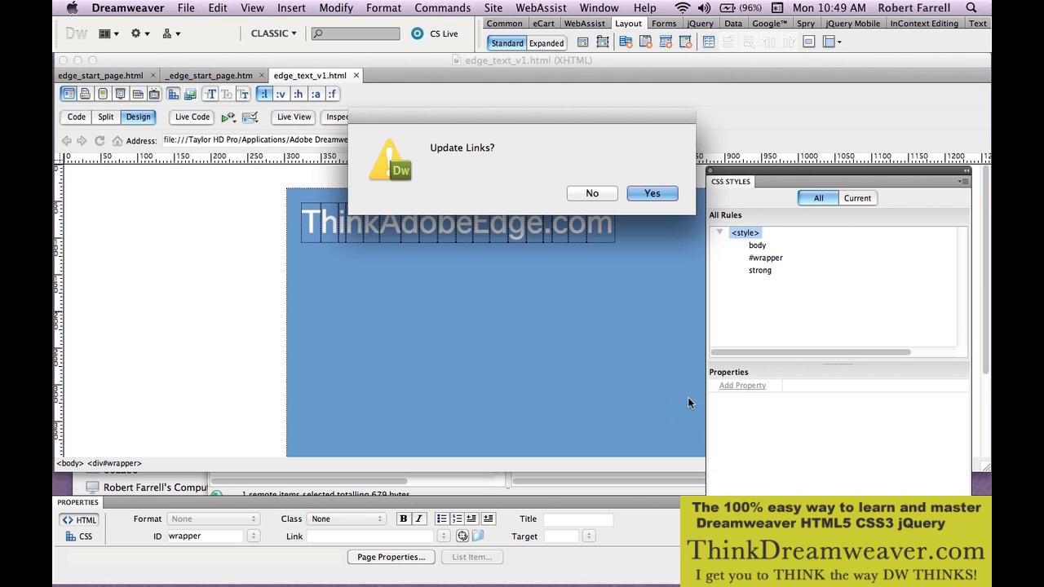
pyautogui.click(613, 195)
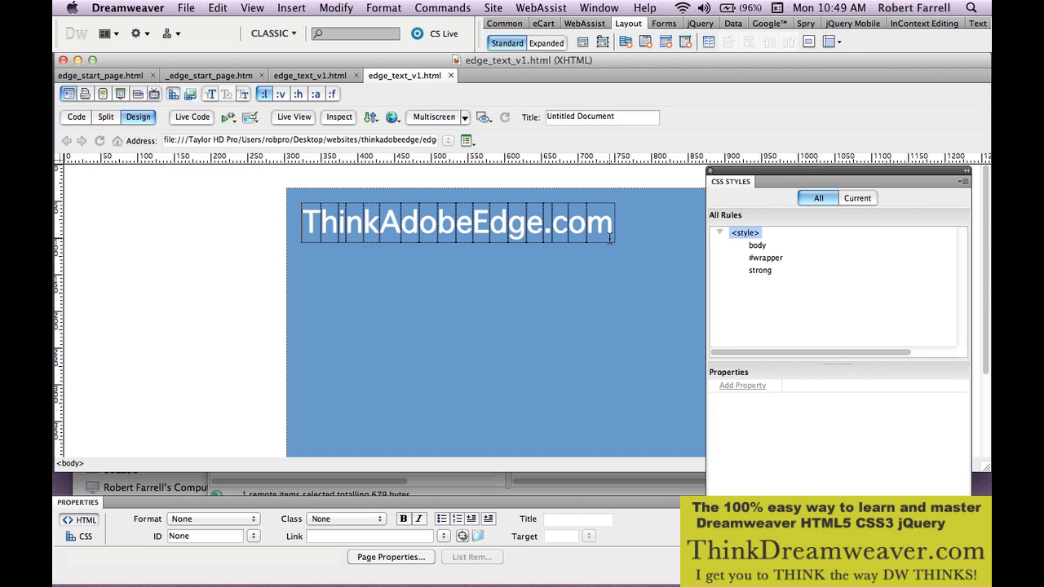
# - Set the title of the page copy to "Adobe Edge Test 2"
pyautogui.click(618, 116)
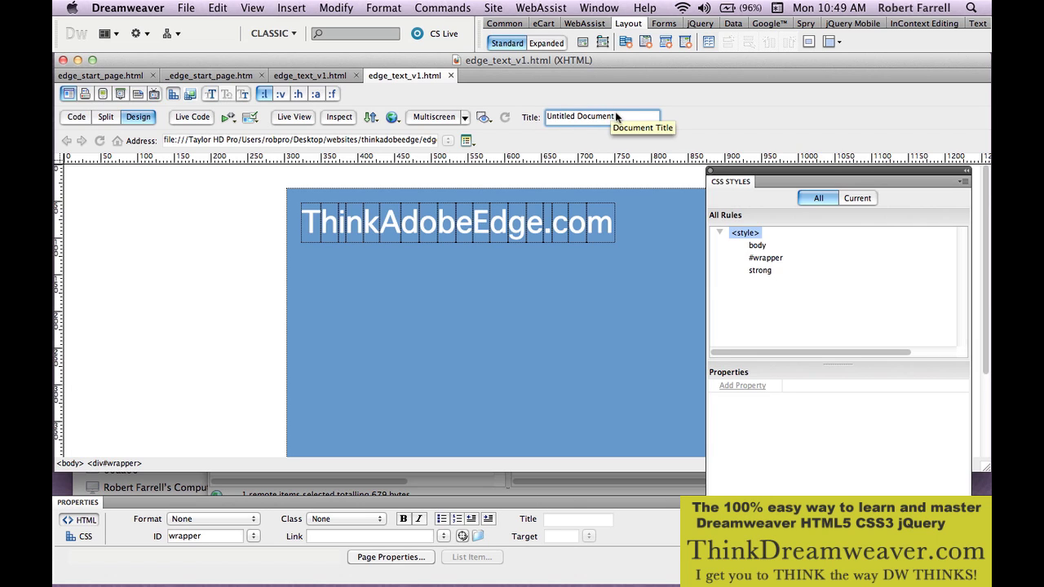
pyautogui.moveTo(615, 116); pyautogui.dragTo(527, 118)
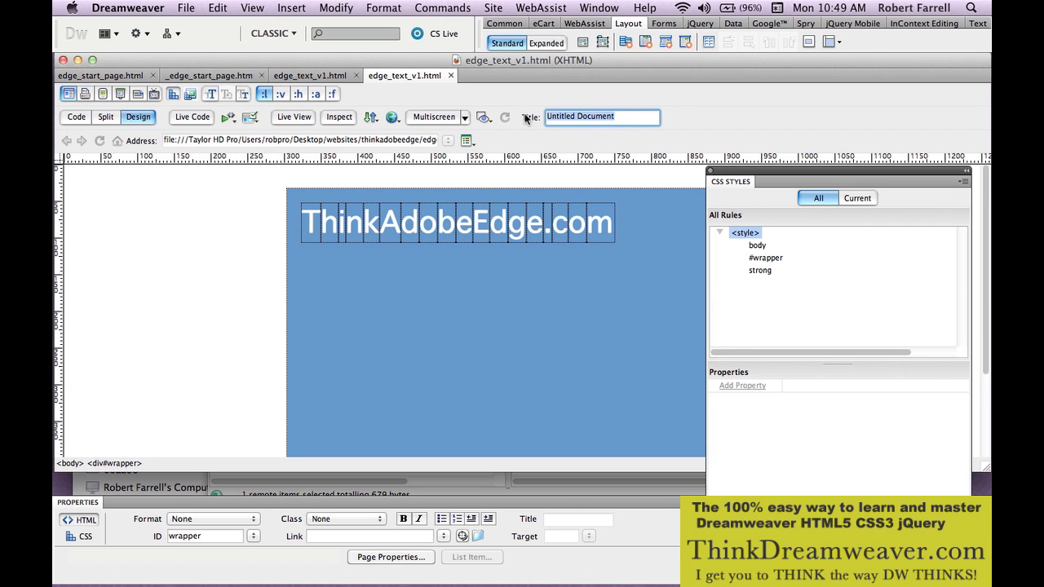
pyautogui.write('Adobe E')
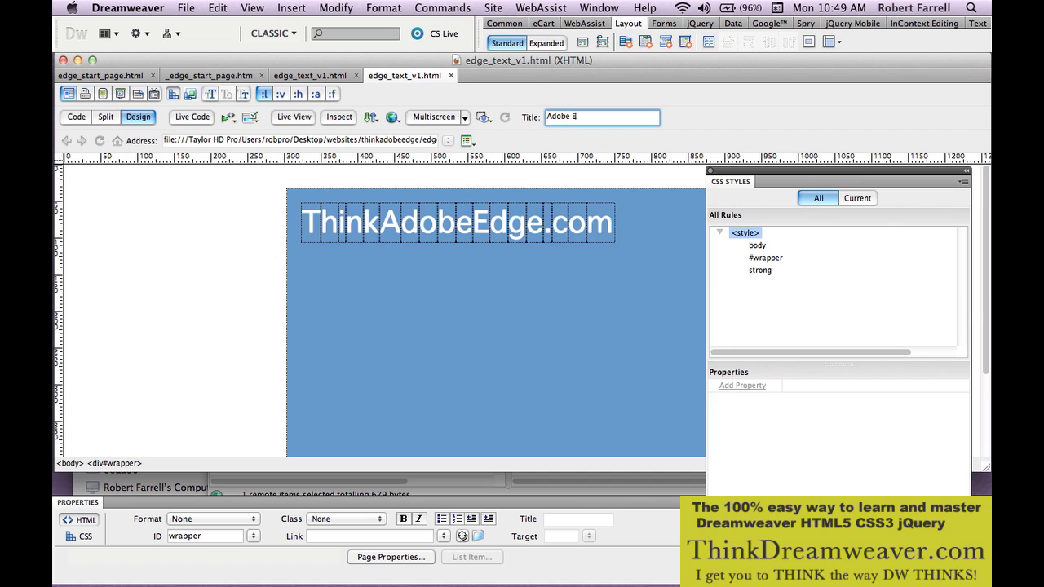
pyautogui.write('dge Test 2')
pyautogui.click(252, 302)
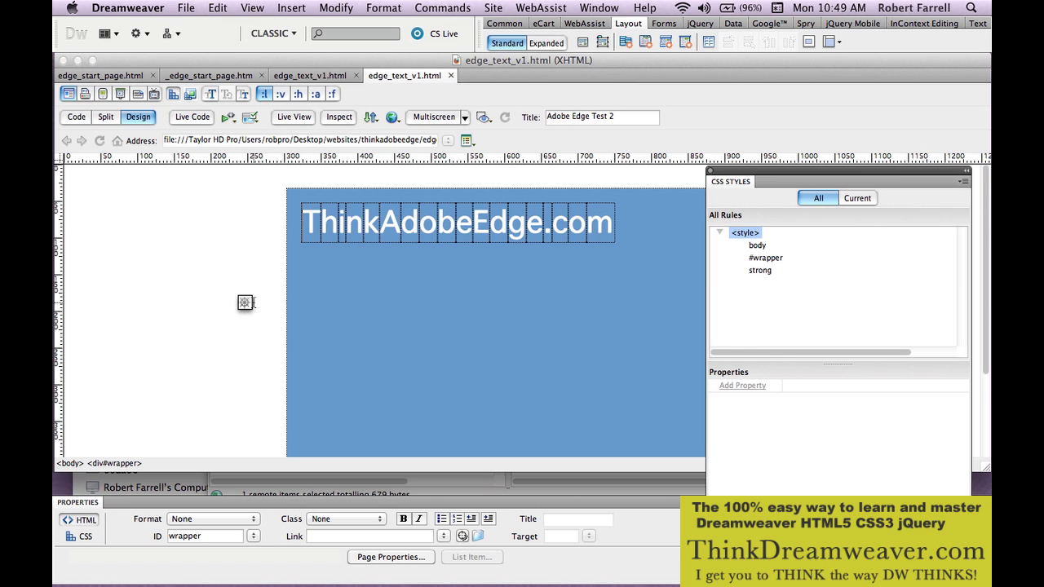
# - Switch to Adobe Edge and open edge_text_v1.html from the edge_test folder
pyautogui.press('super+Tab')
pyautogui.press('super+Tab')
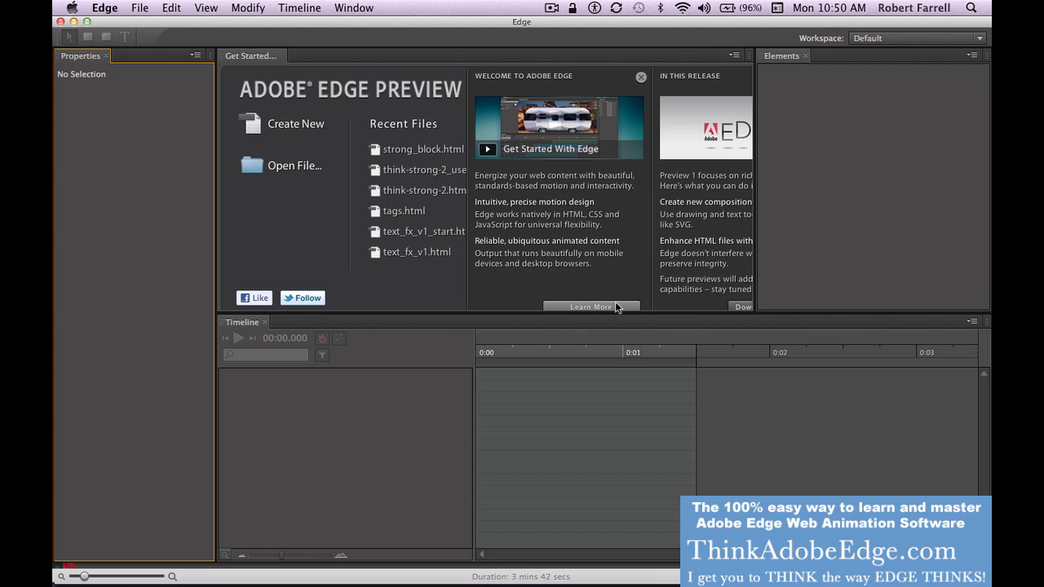
pyautogui.press('super+o')
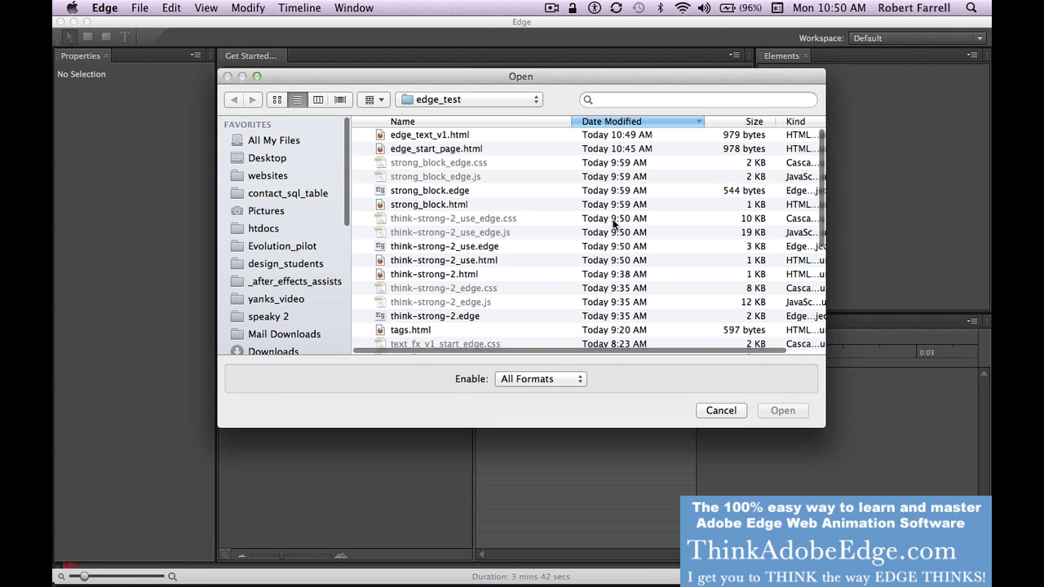
pyautogui.doubleClick(514, 138)
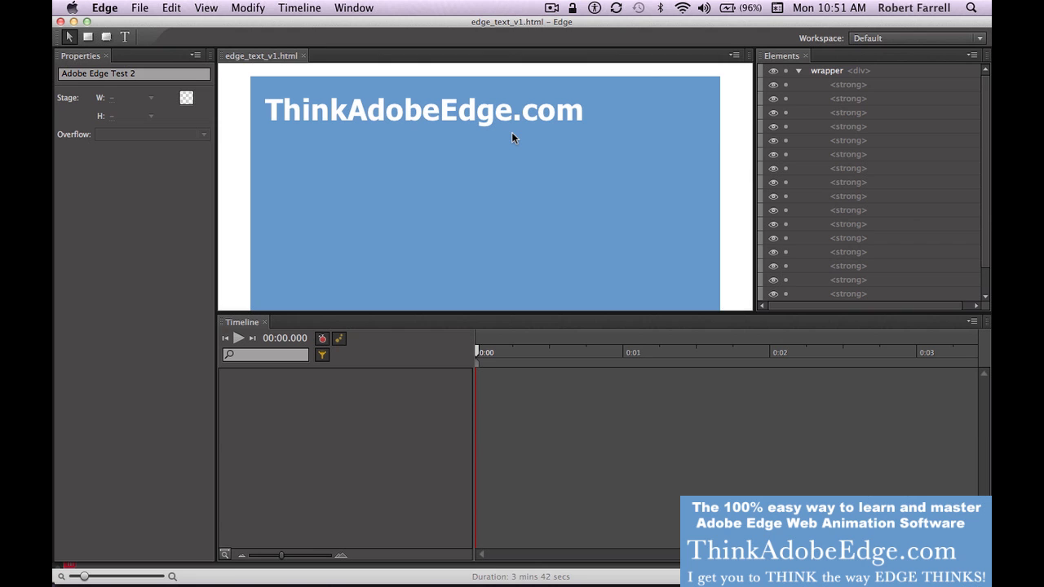
# - Save the composition under the new name edge_text_v1b.html in the edge_test folder
pyautogui.click(140, 10)
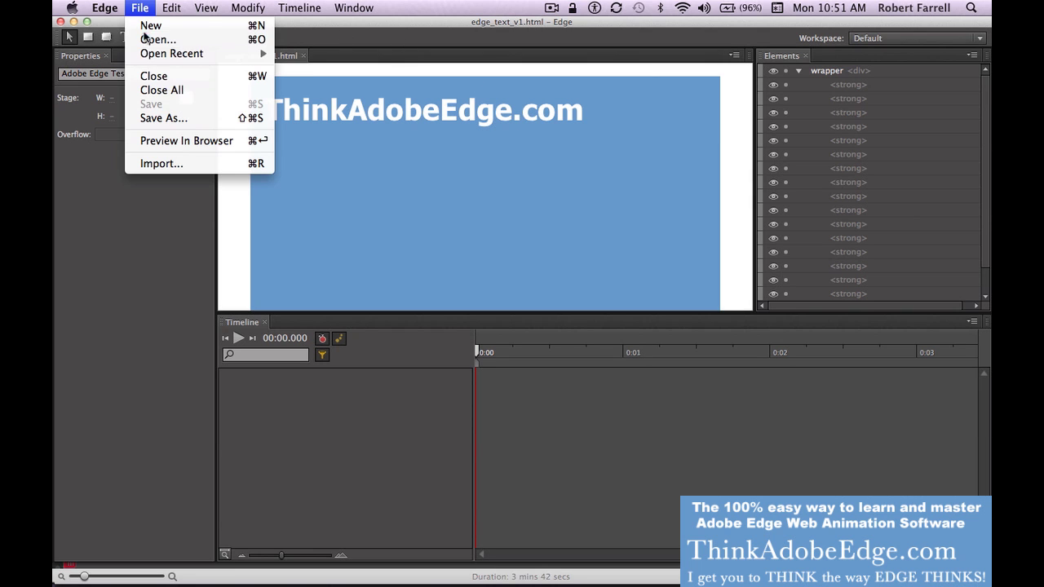
pyautogui.click(163, 118)
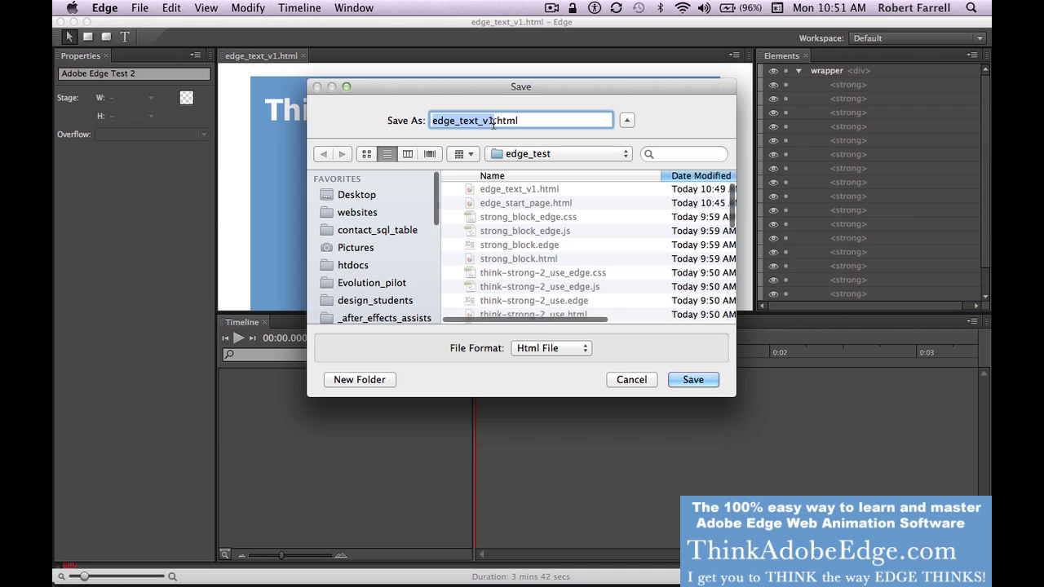
pyautogui.click(492, 122)
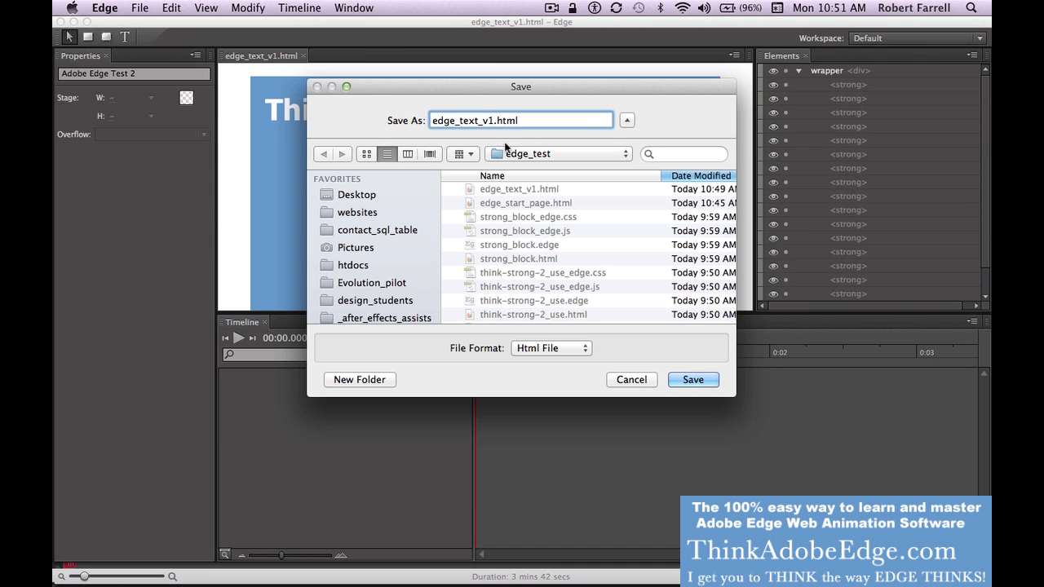
pyautogui.write('b')
pyautogui.click(692, 380)
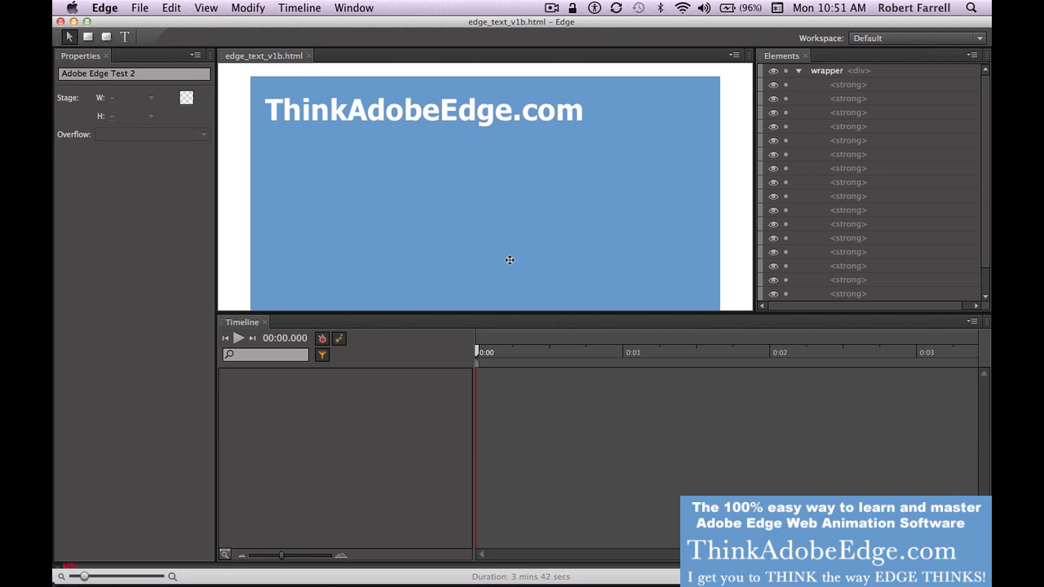
# - Try moving the letter b about 90 px down with automatic keyframing on, and undo the move
pyautogui.click(323, 340)
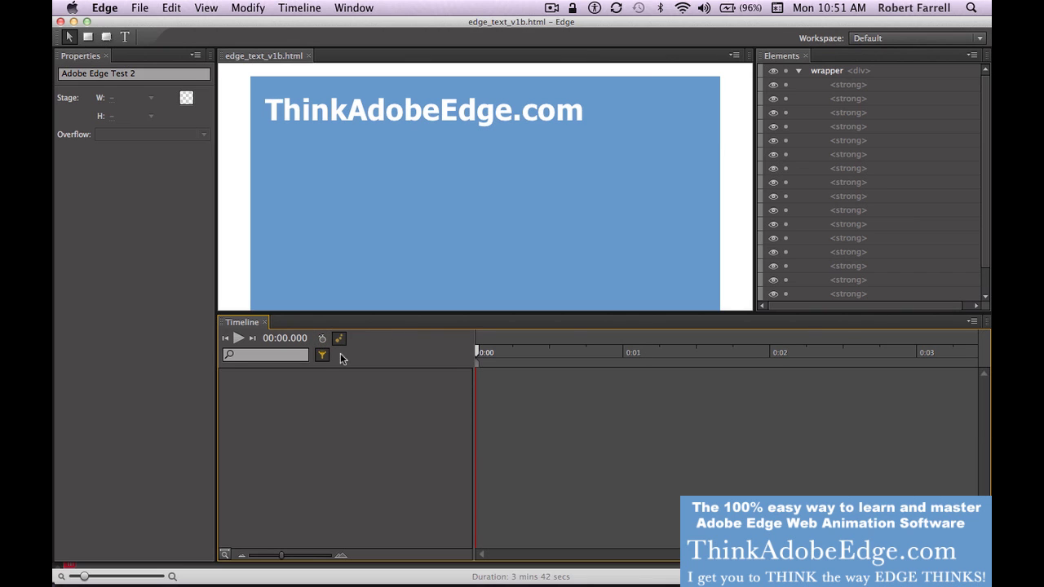
pyautogui.click(322, 337)
pyautogui.moveTo(416, 114); pyautogui.dragTo(414, 181)
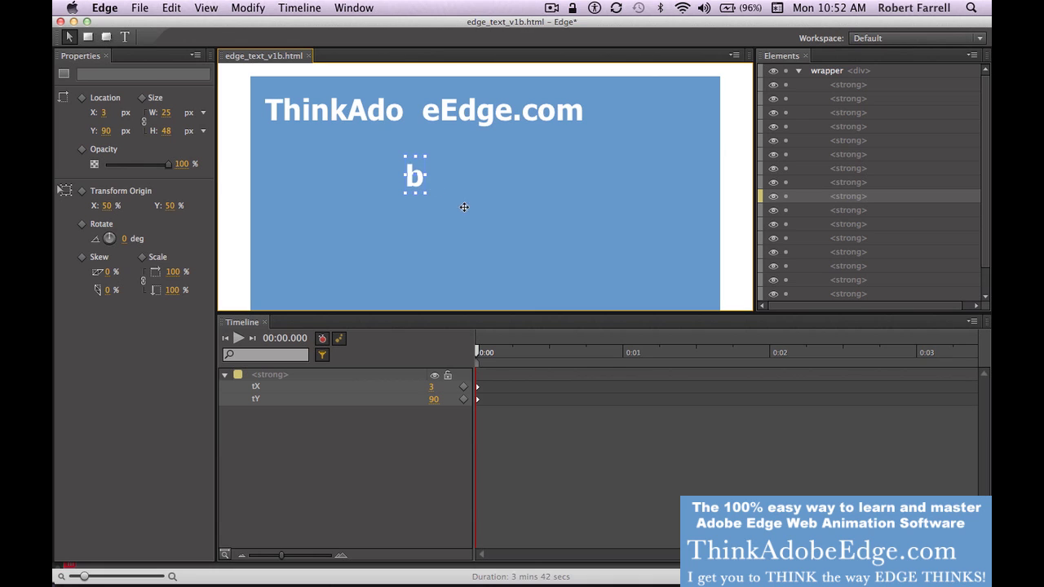
pyautogui.press('super+z')
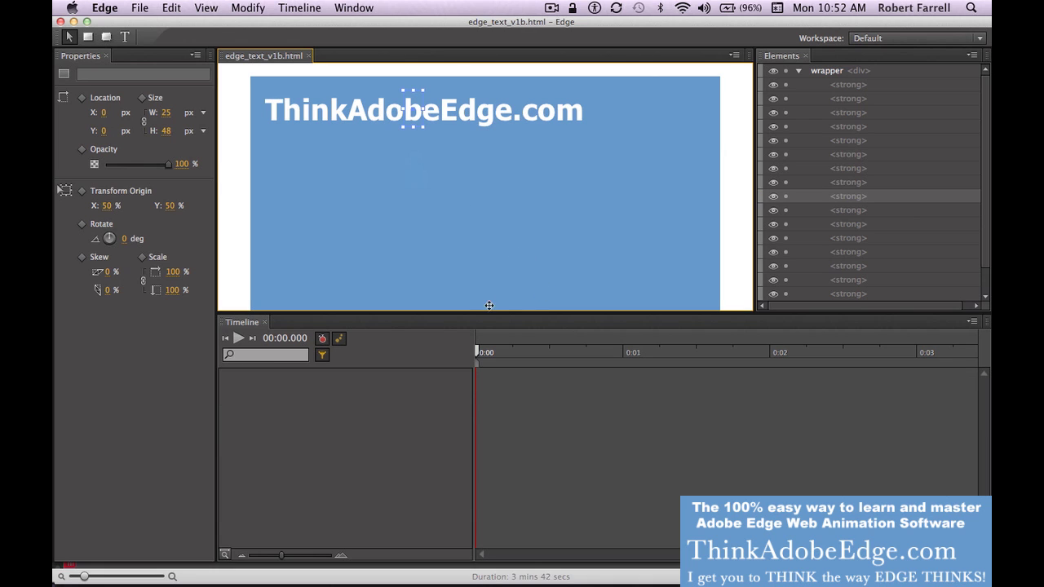
# - Turn off automatic keyframing, undo a trial move of the wrapper div, and lock the wrapper
pyautogui.click(322, 338)
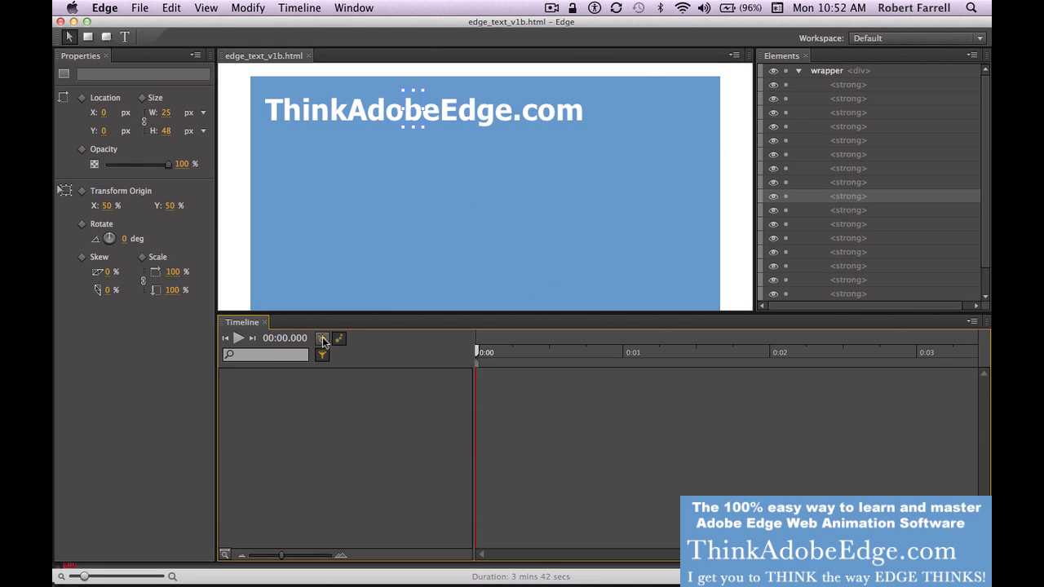
pyautogui.click(493, 246)
pyautogui.moveTo(493, 246); pyautogui.dragTo(517, 255)
pyautogui.press('super+z')
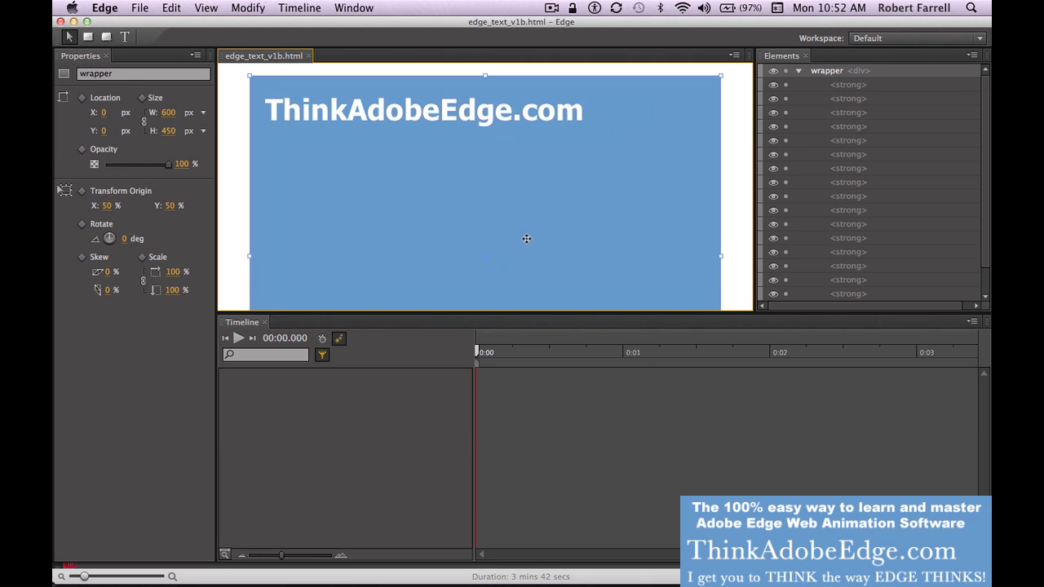
pyautogui.click(786, 72)
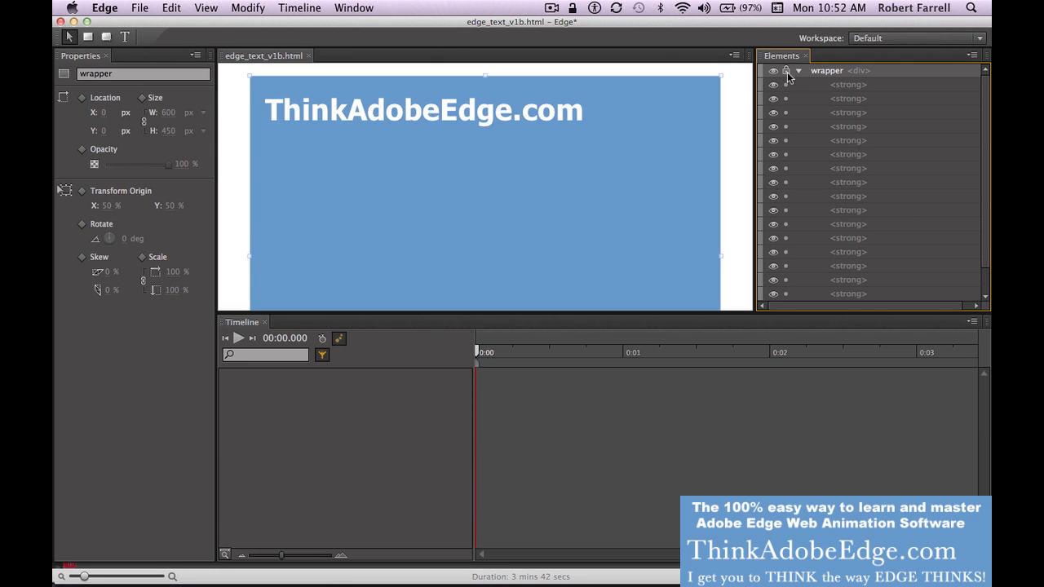
# - Select all the letters without the wrapper, move them together to about X 90 px, Y 181 px, and save the composition
pyautogui.press('super+a')
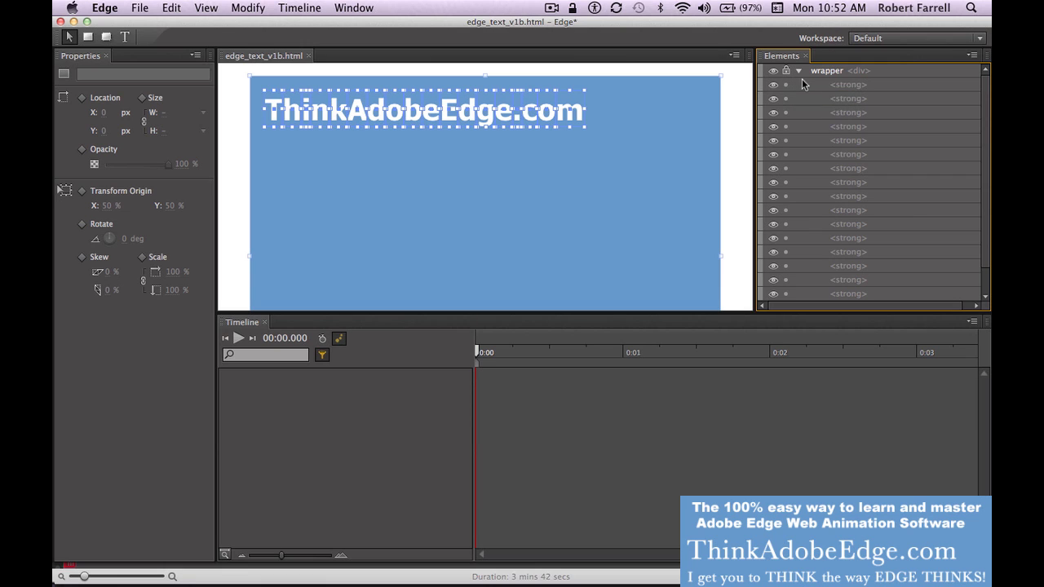
pyautogui.click(546, 117)
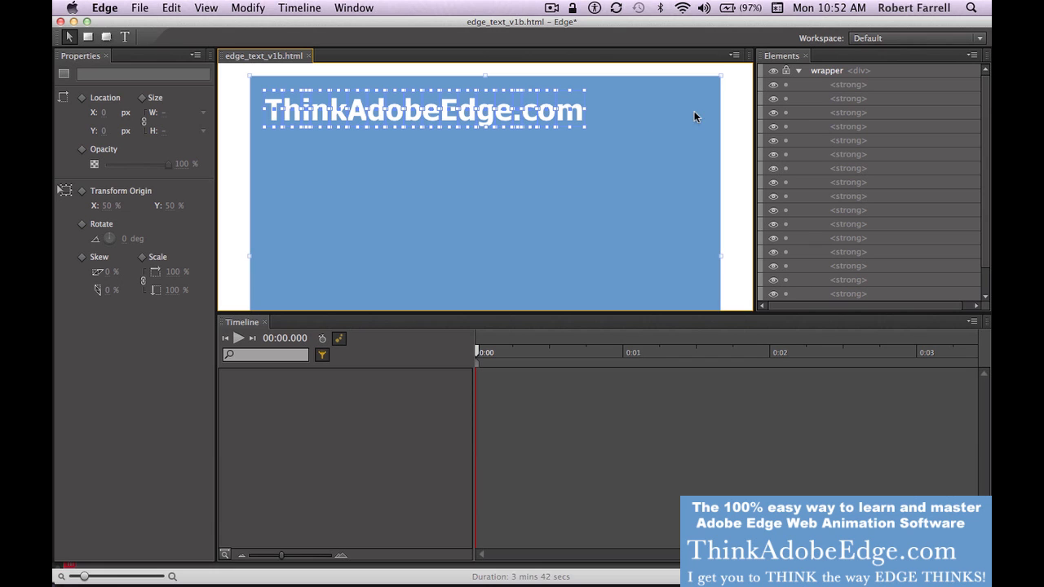
pyautogui.click(833, 76)
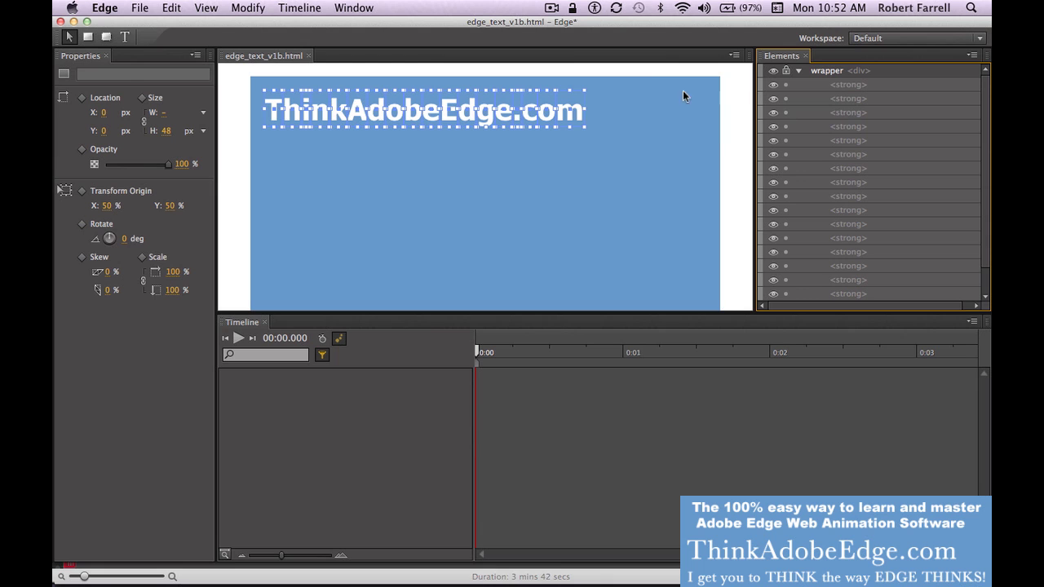
pyautogui.moveTo(568, 114); pyautogui.dragTo(633, 223)
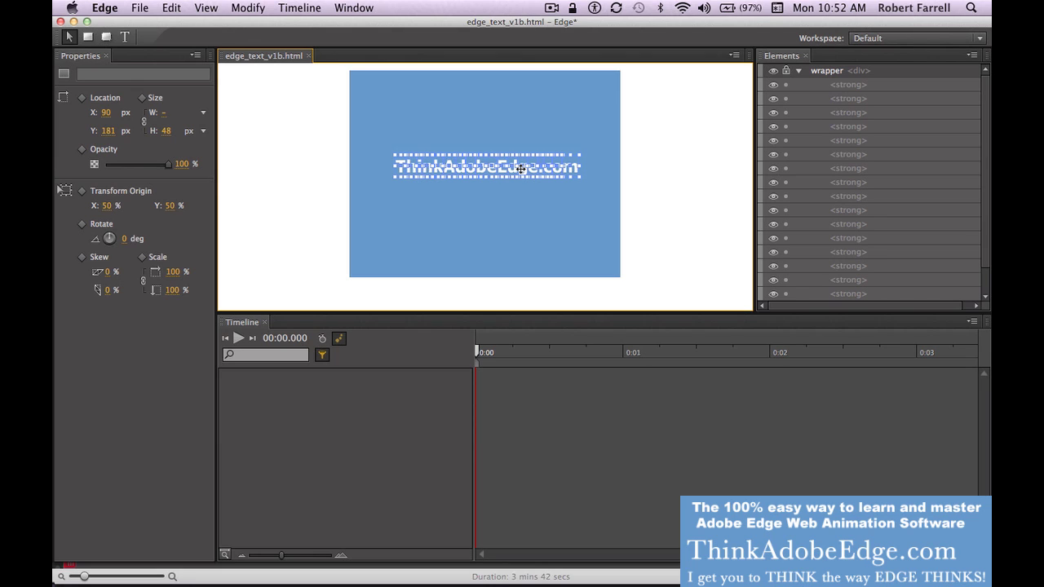
pyautogui.press('super+s')
# - Examine how the selection boxes of individual letters line up with the text after changing the stage zoom
pyautogui.press('super+equal')
pyautogui.press('super+equal')
pyautogui.press('super+minus')
pyautogui.press('super+minus')
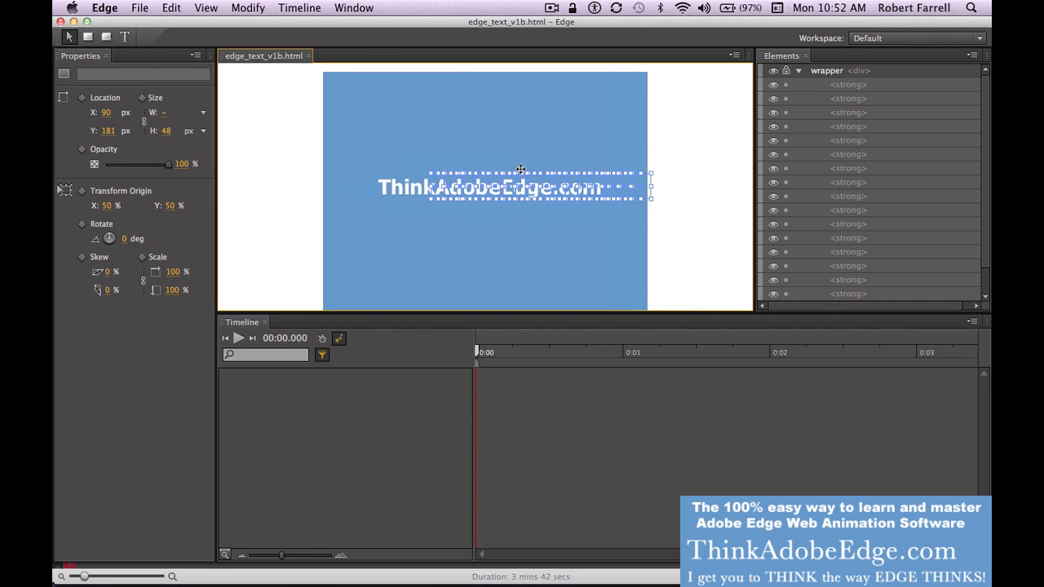
pyautogui.press('super+equal')
pyautogui.press('super+equal')
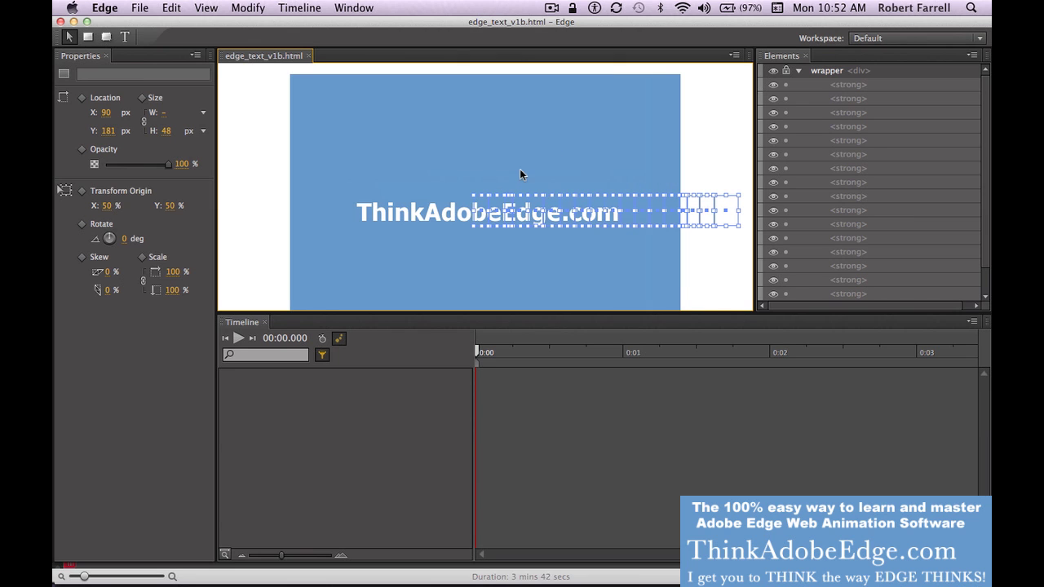
pyautogui.click(521, 257)
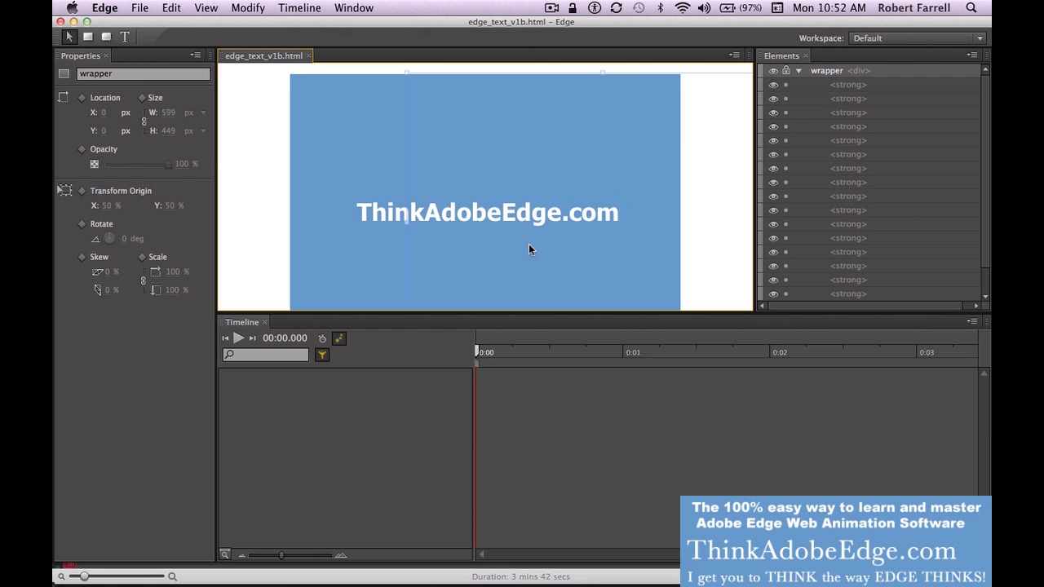
pyautogui.click(537, 218)
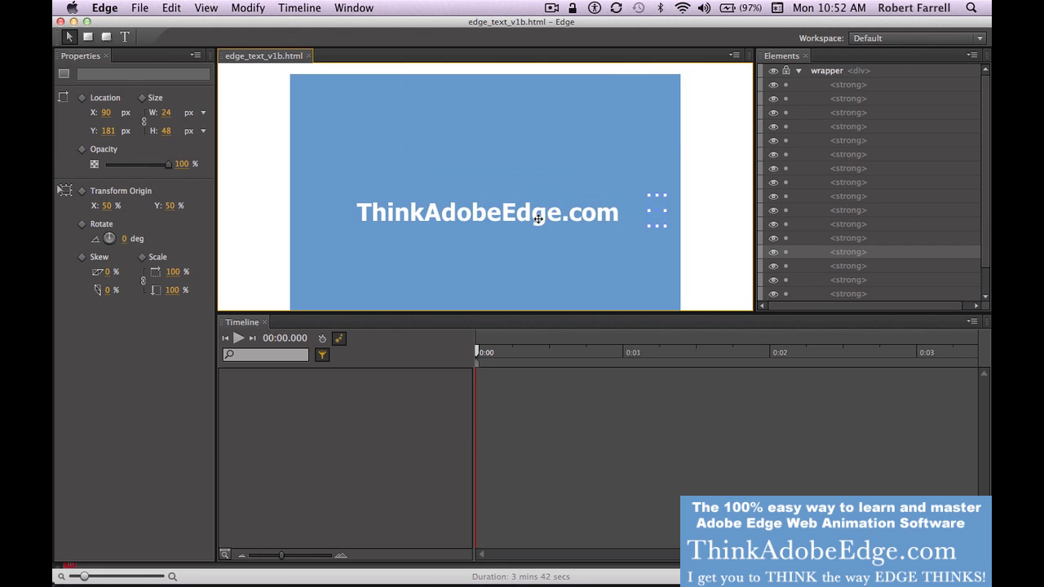
pyautogui.click(477, 218)
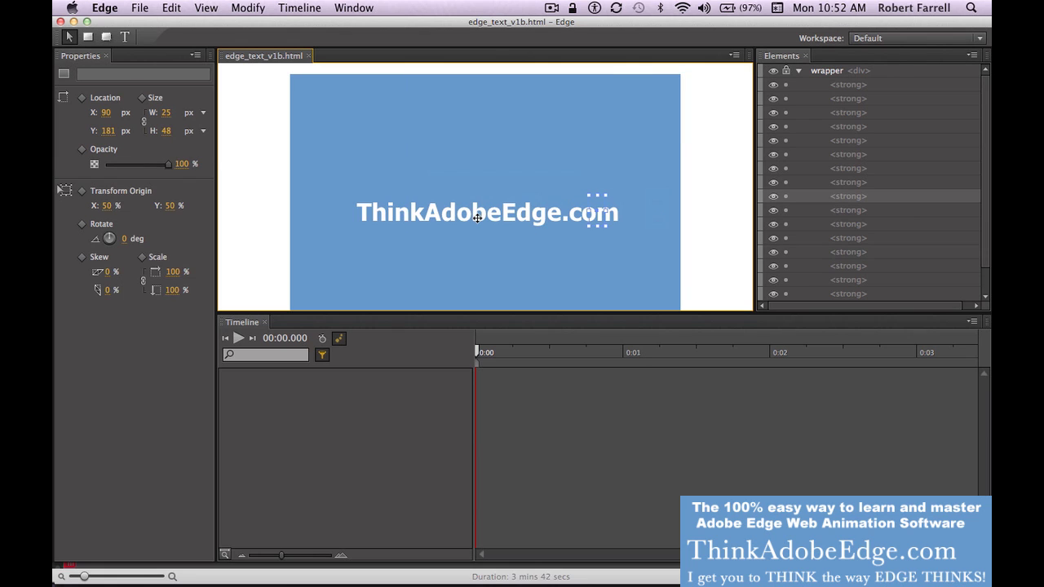
pyautogui.click(427, 218)
pyautogui.click(395, 218)
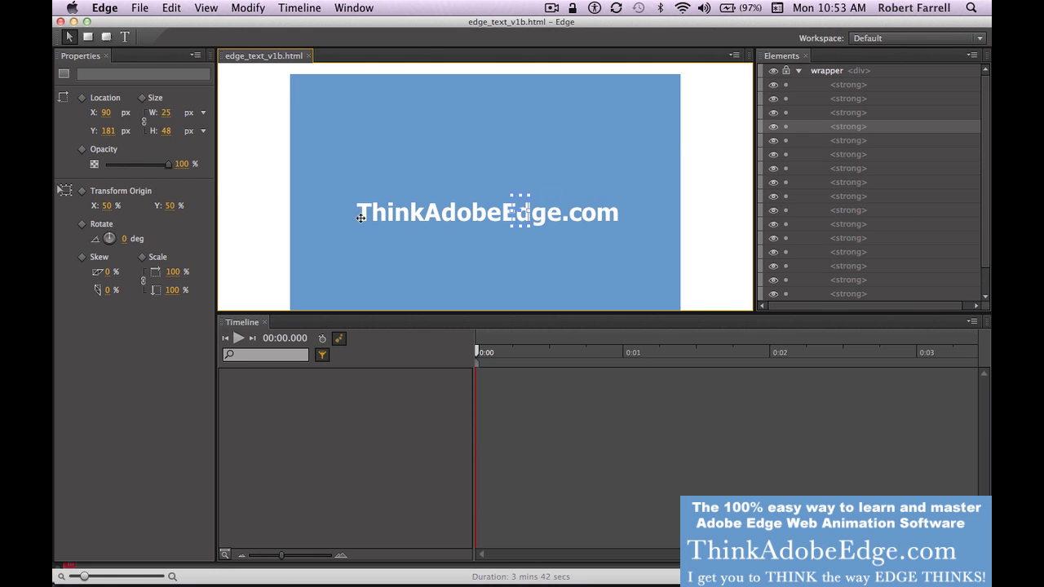
pyautogui.click(360, 217)
pyautogui.click(340, 225)
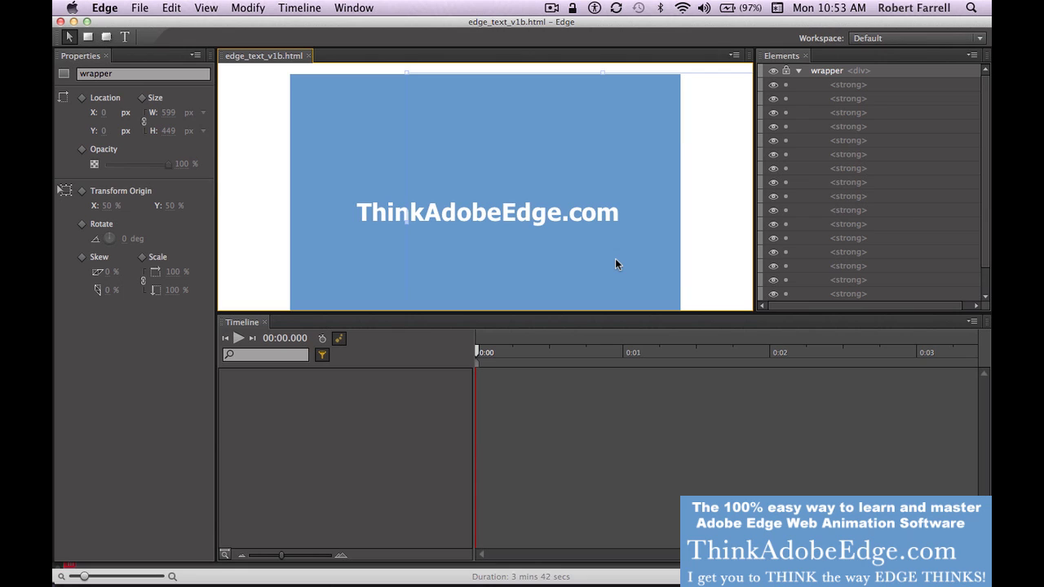
pyautogui.click(323, 338)
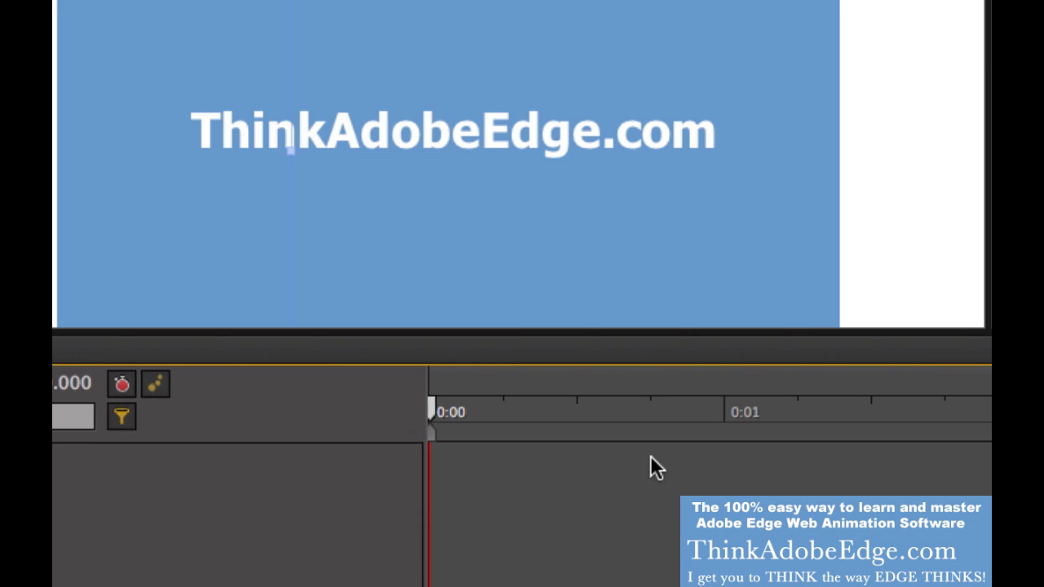
pyautogui.moveTo(434, 454); pyautogui.dragTo(569, 454)
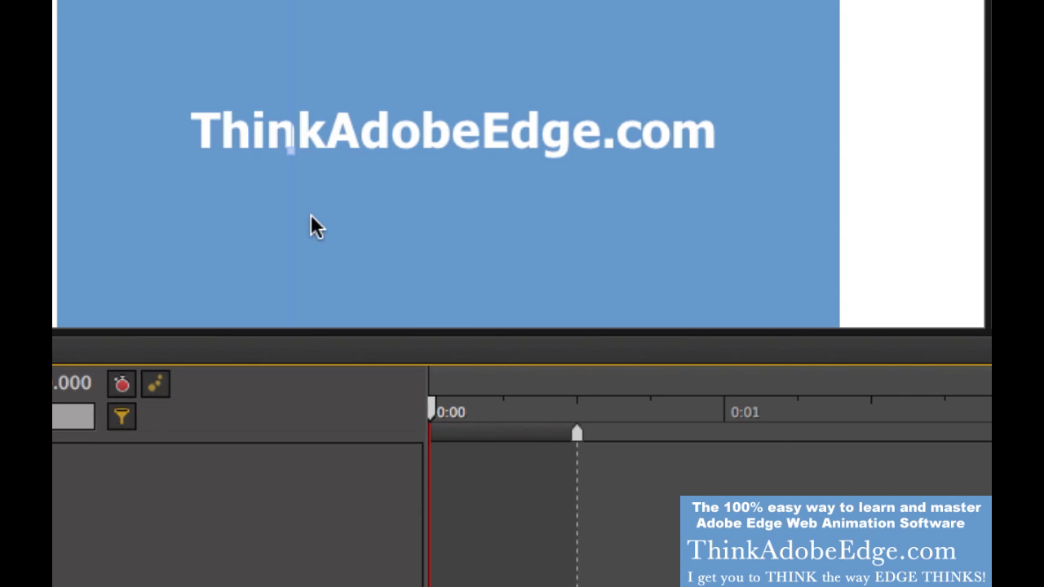
pyautogui.click(265, 176)
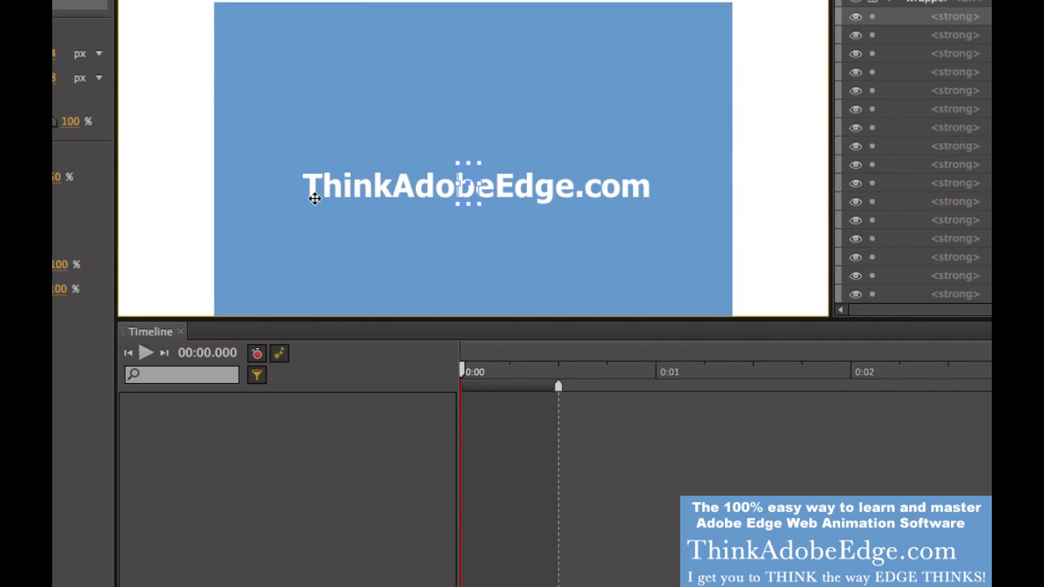
pyautogui.click(955, 57)
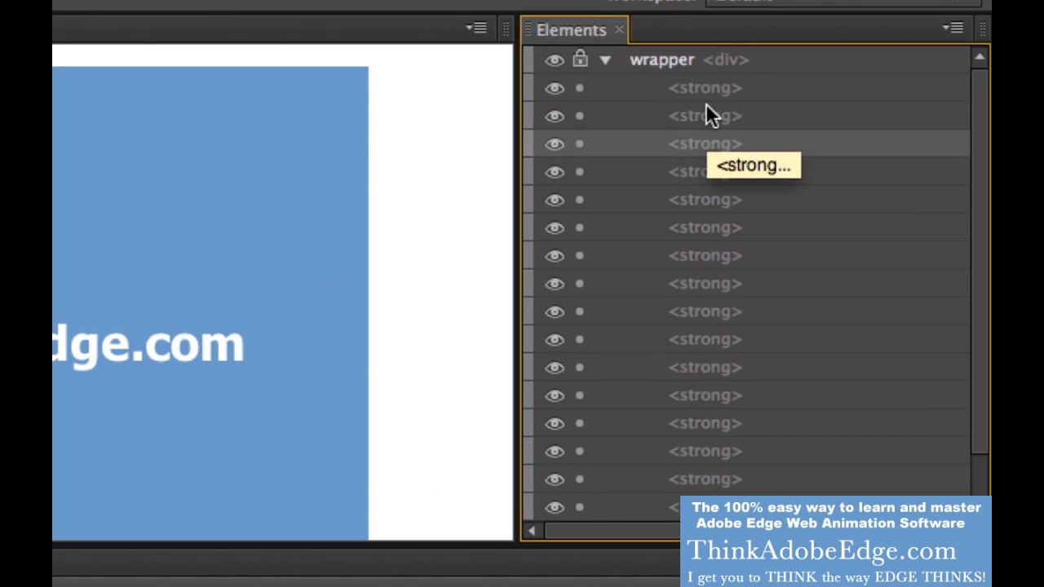
pyautogui.click(707, 114)
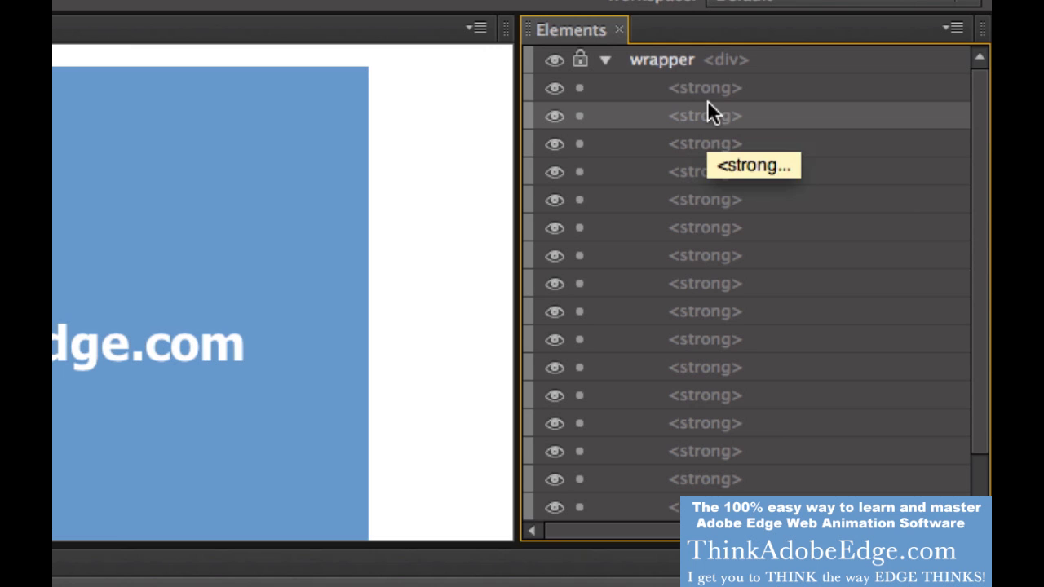
pyautogui.click(706, 87)
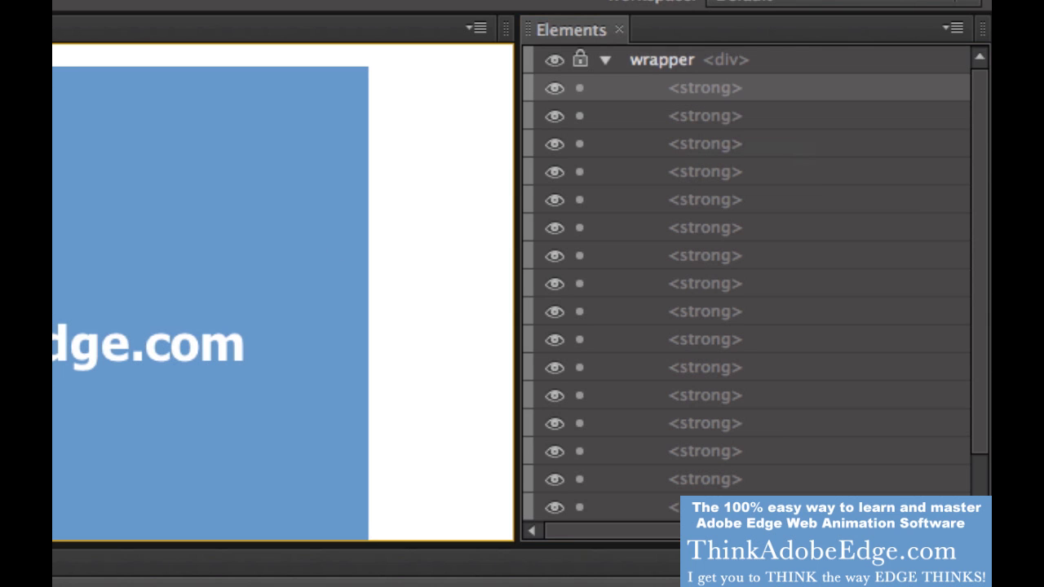
pyautogui.press('super+equal')
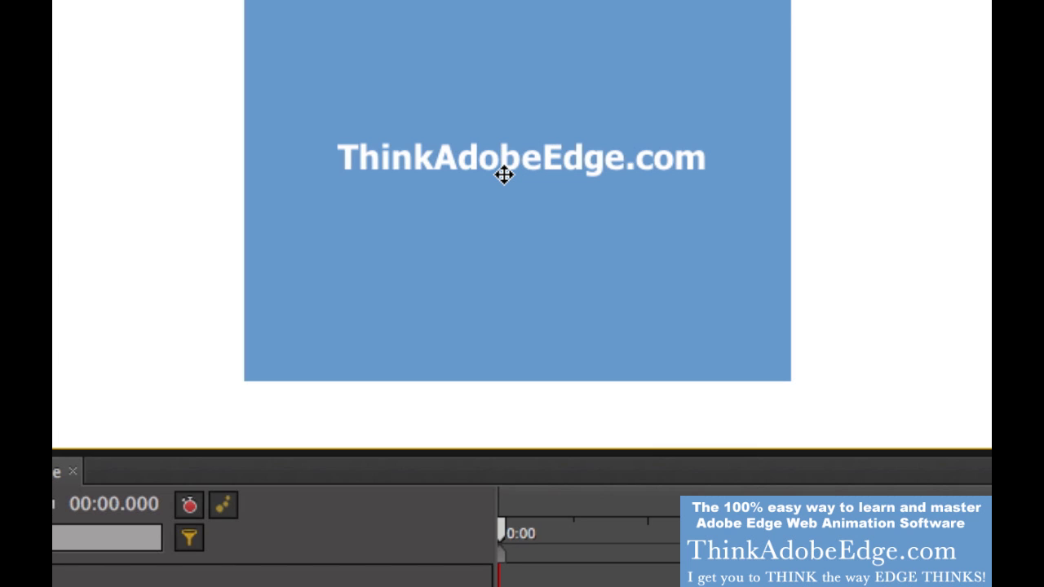
# - With automatic keyframing on and the mark at 0.5 seconds, move the first letter T up above the stage to Y -63 px
pyautogui.click(188, 506)
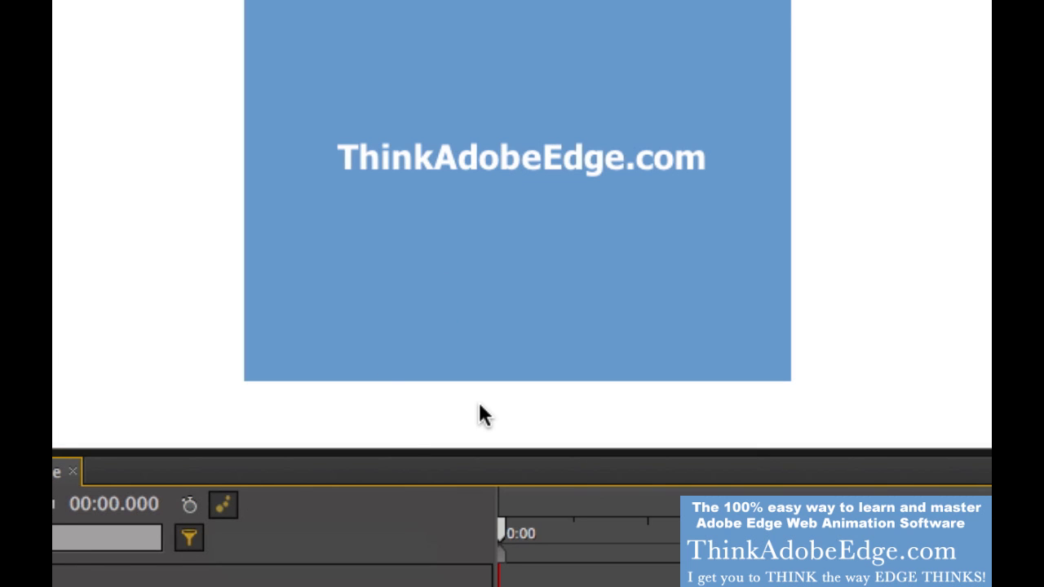
pyautogui.hotkey('ctrl', '=')
pyautogui.hotkey('ctrl', '=')
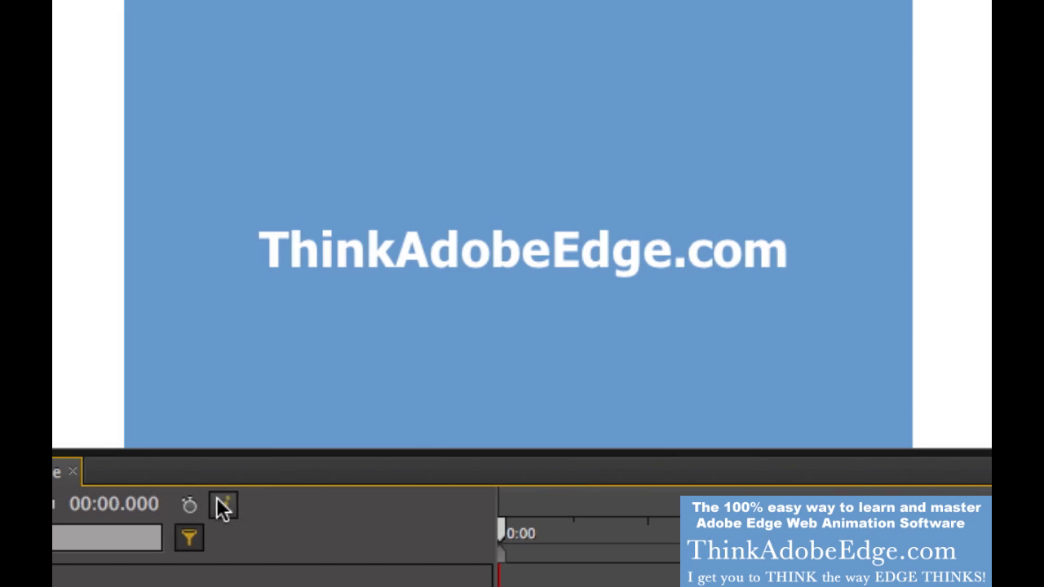
pyautogui.click(188, 507)
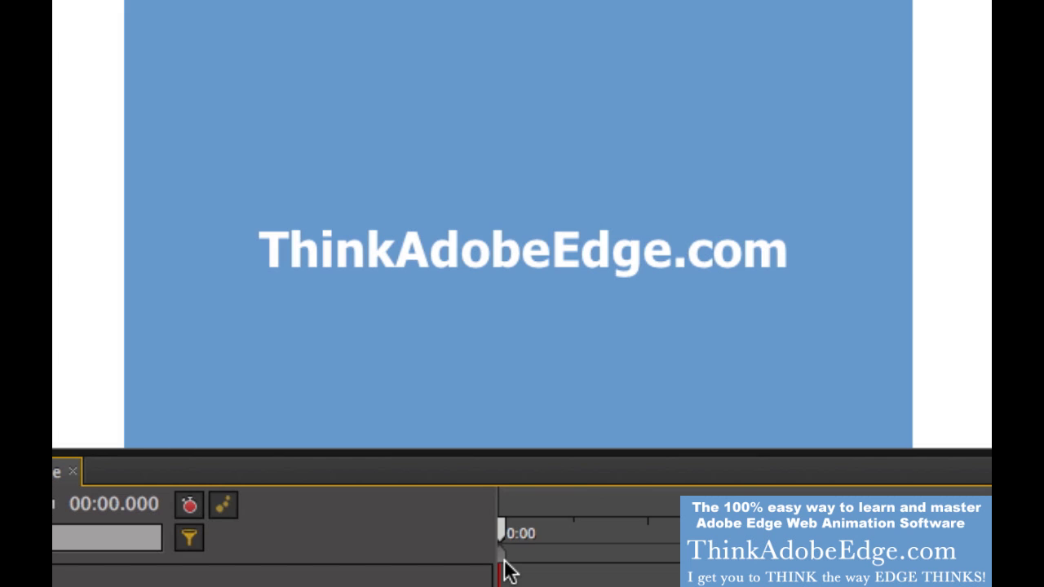
pyautogui.moveTo(505, 565); pyautogui.dragTo(647, 557)
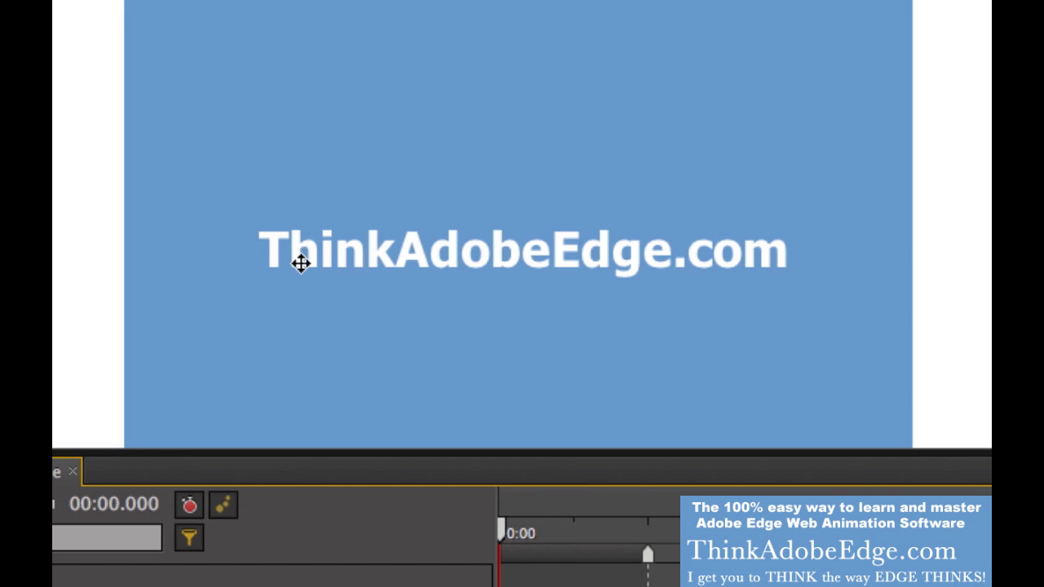
pyautogui.click(268, 258)
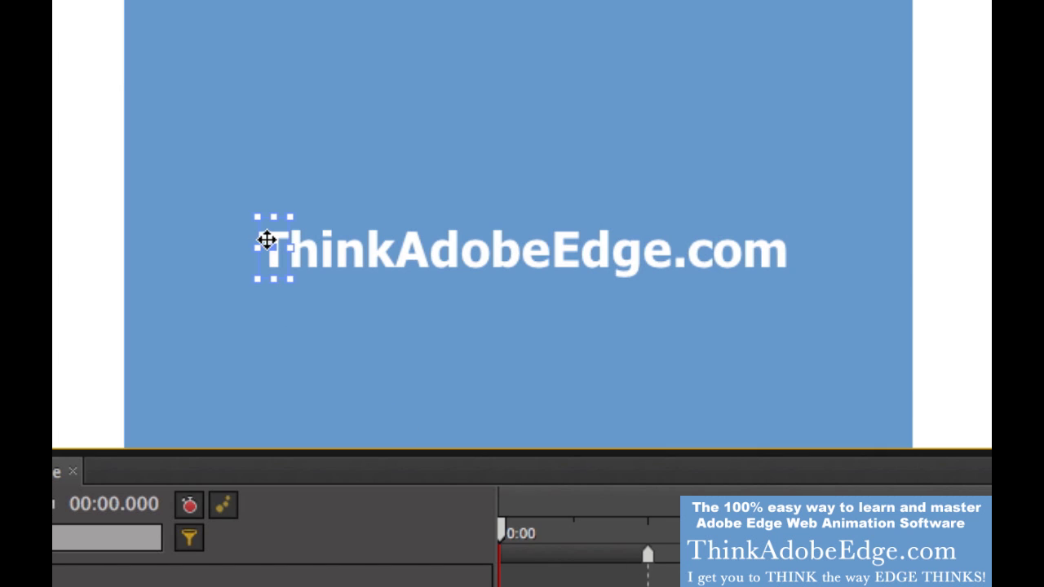
pyautogui.moveTo(277, 236); pyautogui.dragTo(271, 0)
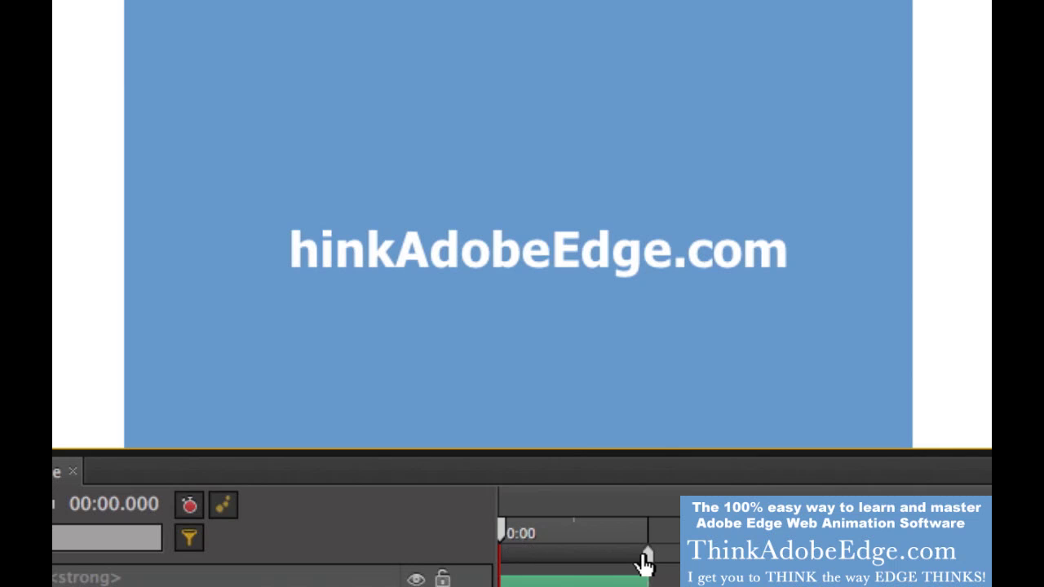
# - Animate the letter T's opacity to 0 % with the mark at 0.25 seconds, and move the mark out to about 1.9 seconds
pyautogui.moveTo(647, 558); pyautogui.dragTo(576, 561)
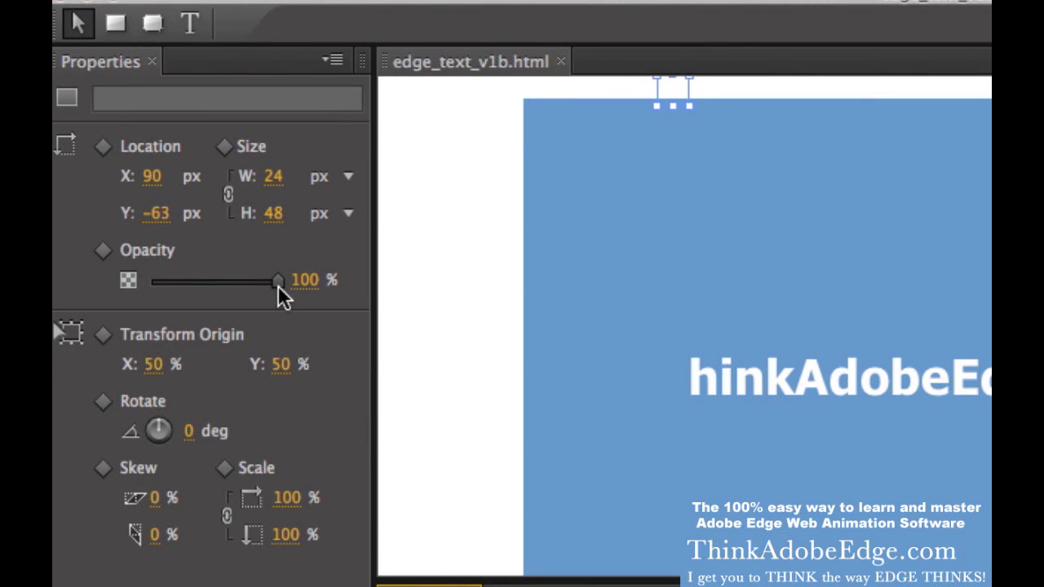
pyautogui.moveTo(157, 204); pyautogui.dragTo(139, 212)
pyautogui.moveTo(249, 297); pyautogui.dragTo(122, 300)
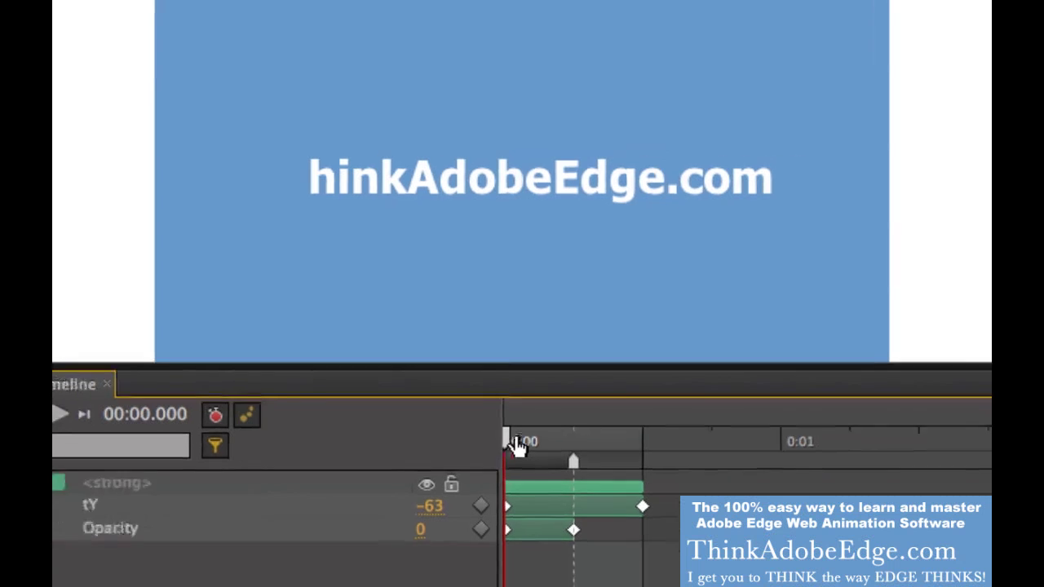
pyautogui.moveTo(517, 445)
pyautogui.mouseDown()
pyautogui.moveTo(653, 444)
pyautogui.moveTo(527, 439)
pyautogui.mouseUp()
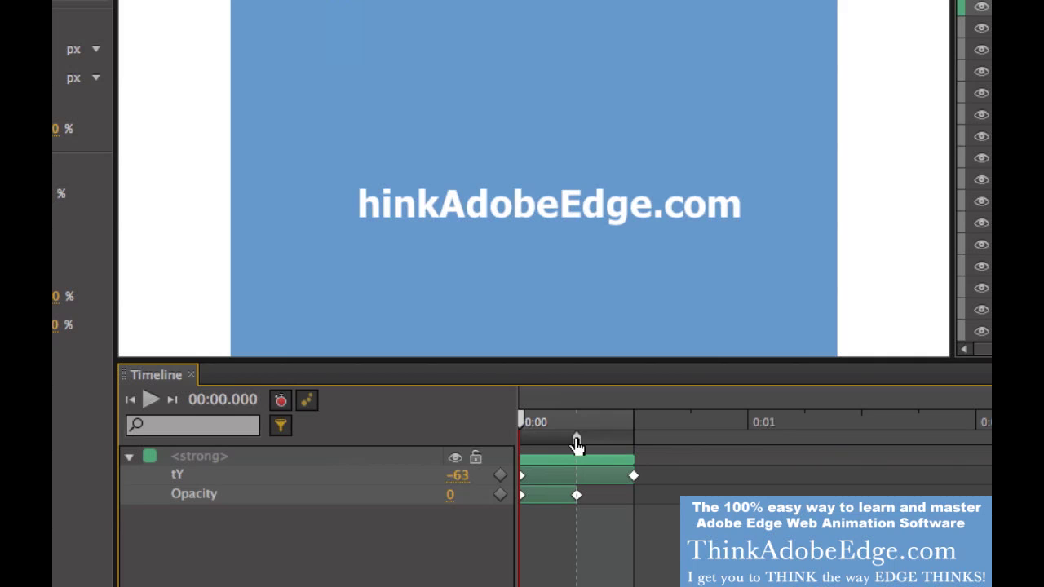
pyautogui.moveTo(576, 444); pyautogui.dragTo(948, 459)
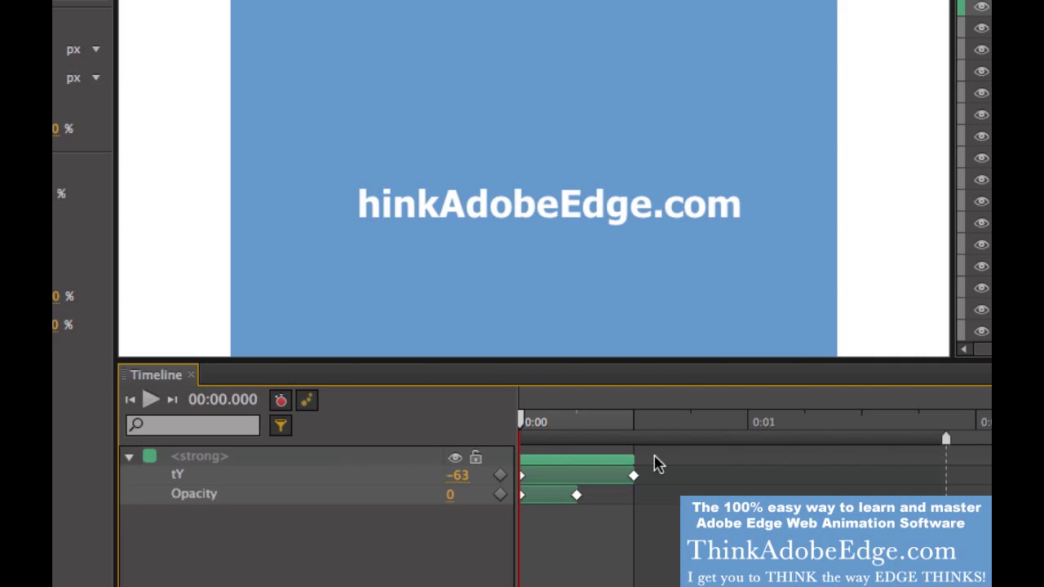
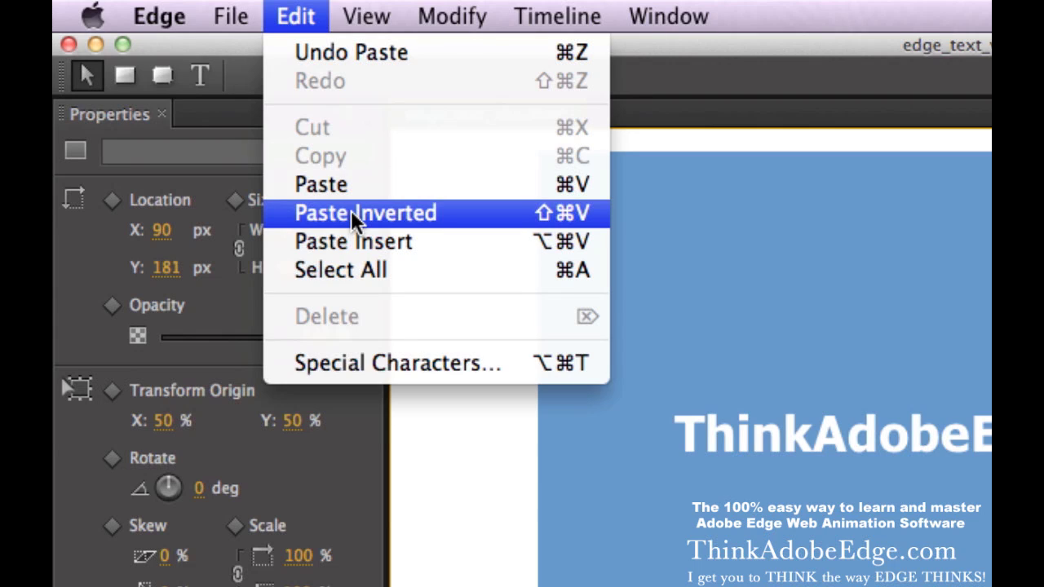
# - Paste the copied letter transitions inverted for the next letters at successive quarter-second marks, and play the animation from the start
pyautogui.click(299, 13)
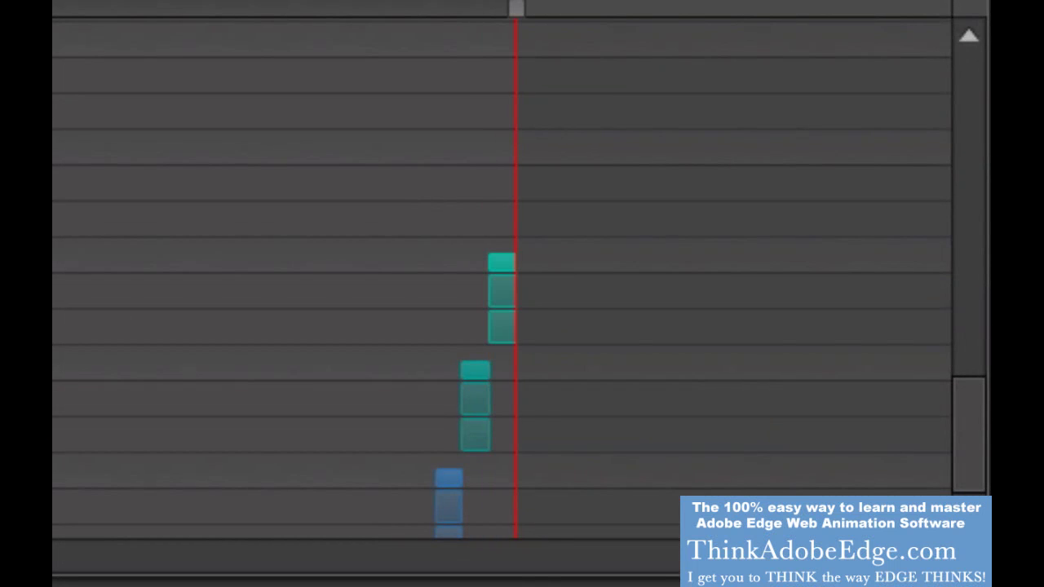
pyautogui.hotkey('ctrl', 'v')
pyautogui.hotkey('ctrl', 'v')
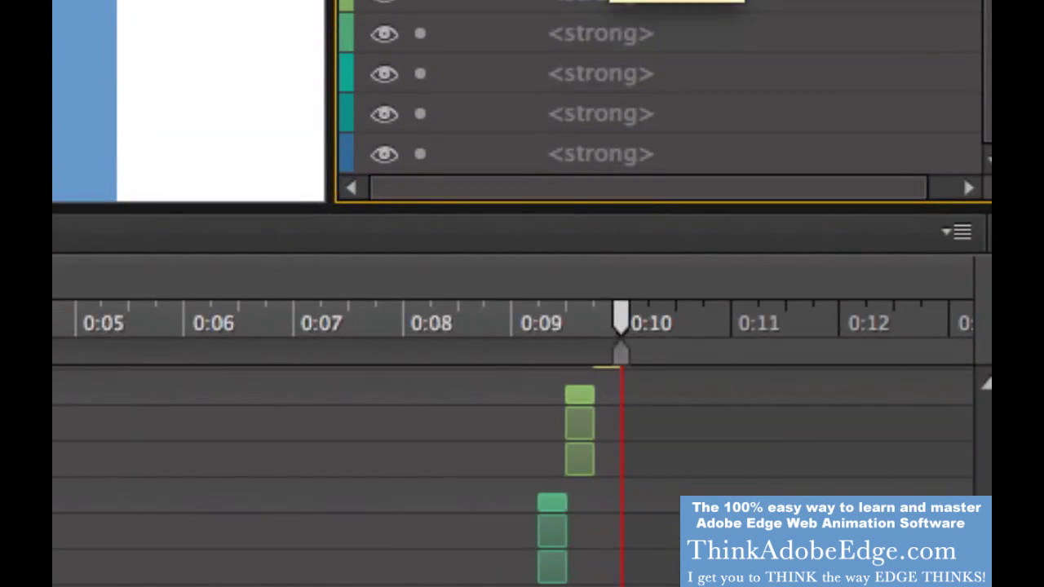
pyautogui.hotkey('ctrl', 'v')
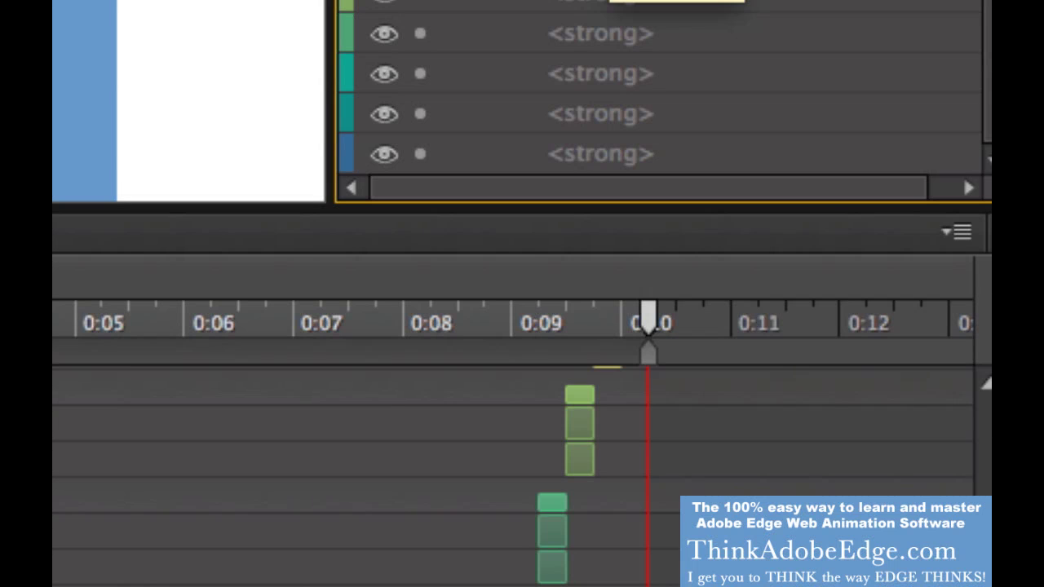
pyautogui.press('Home')
pyautogui.press('space')
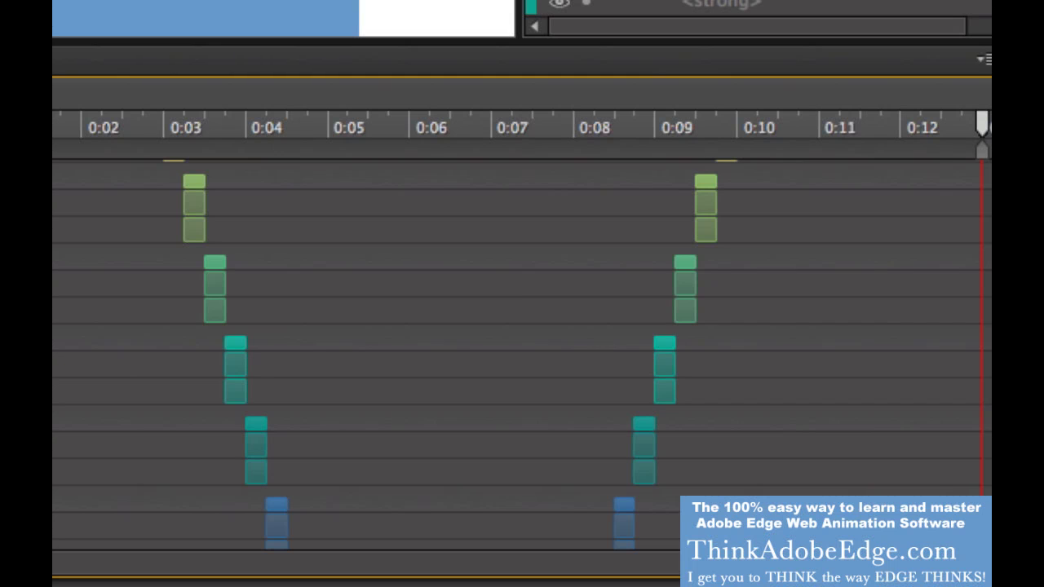
# - Select all the letters' inverted return transitions together in the timeline, leaving the opening transitions unselected
pyautogui.scroll(5, 522, 351)
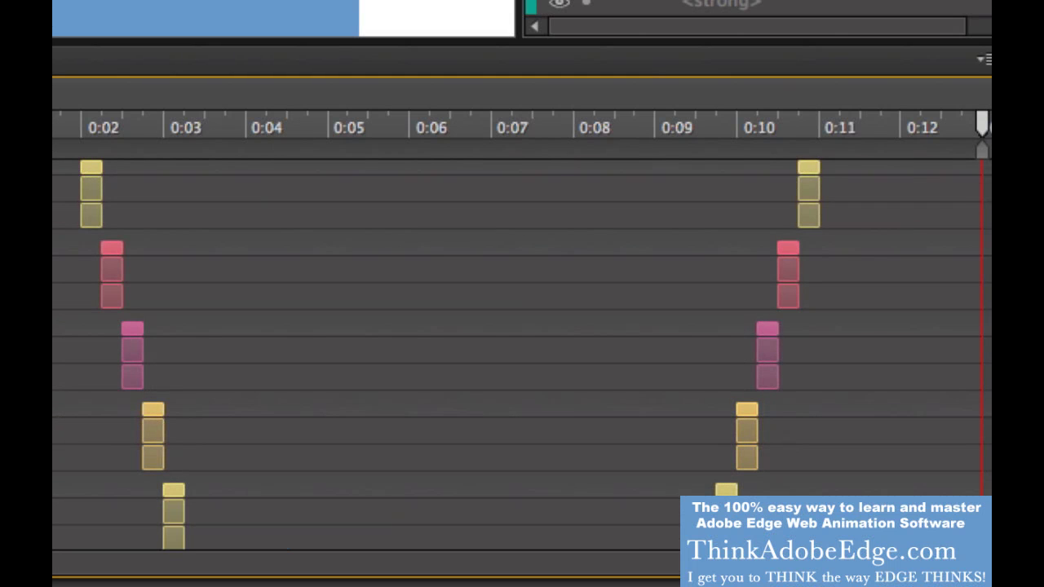
pyautogui.scroll(-5, 522, 351)
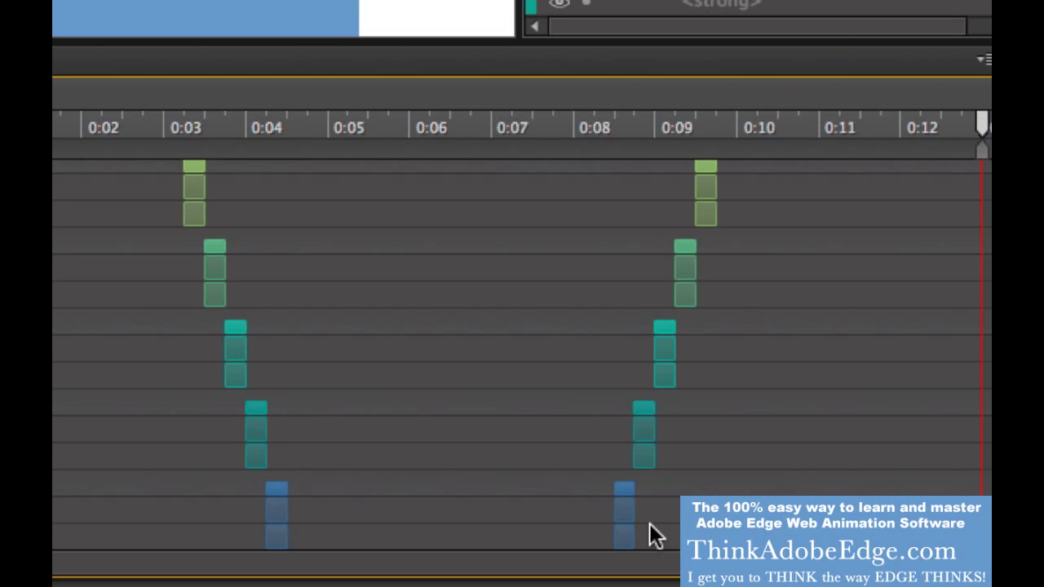
pyautogui.hscroll(2, 594, 562)
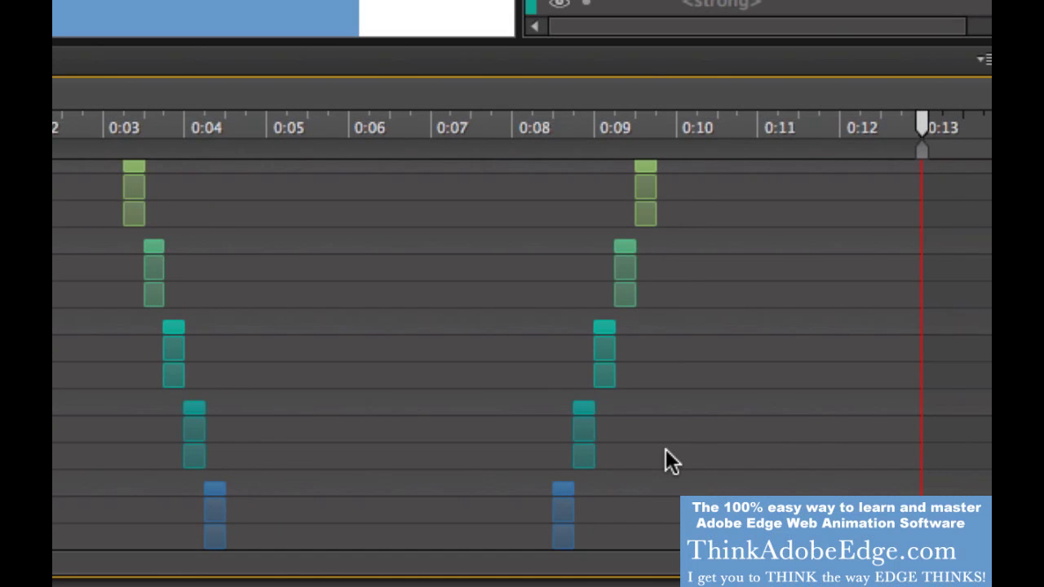
pyautogui.scroll(-5, 665, 448)
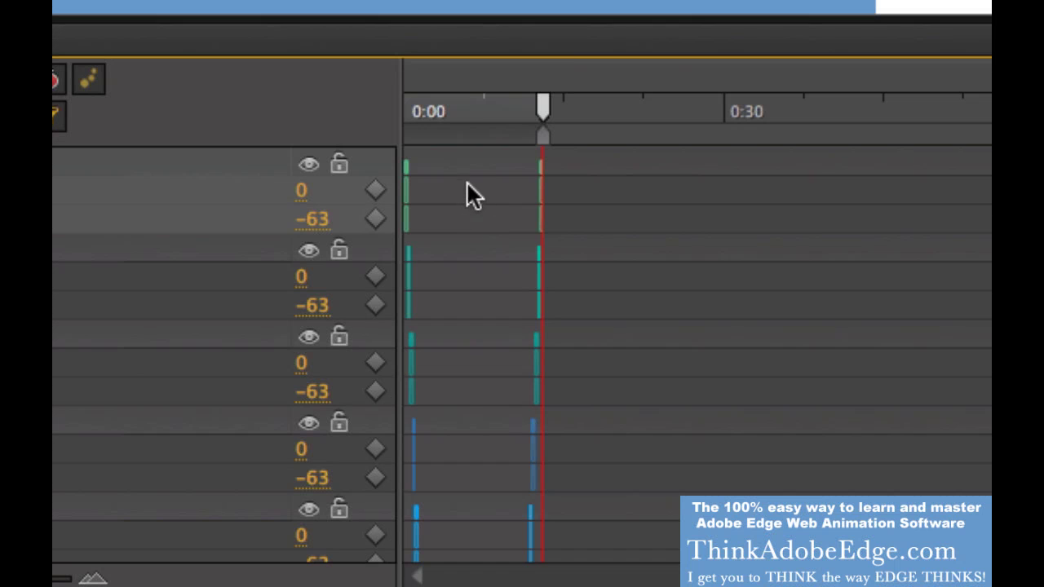
pyautogui.moveTo(461, 165); pyautogui.dragTo(685, 572)
pyautogui.moveTo(693, 579)
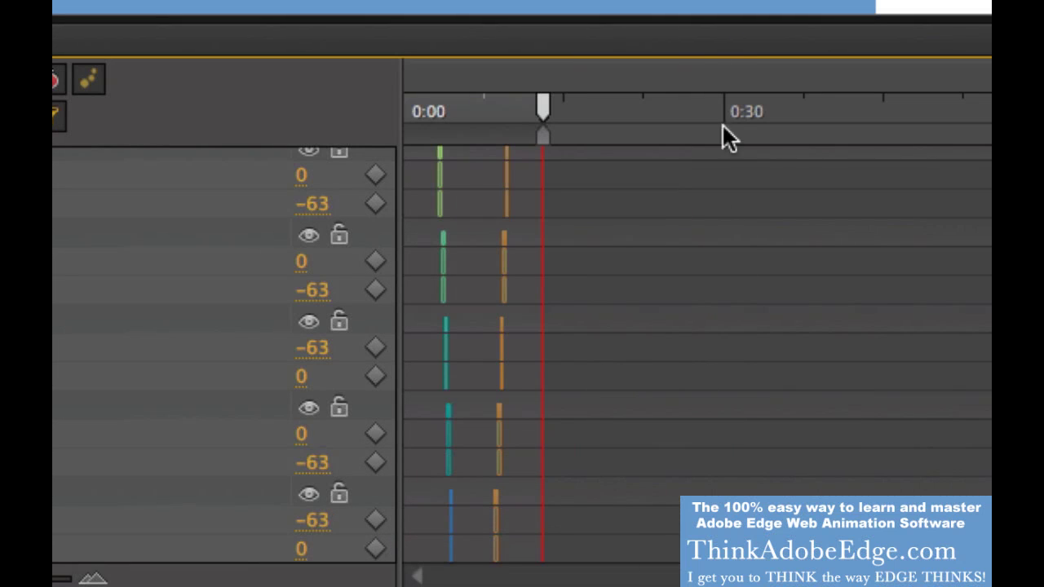
pyautogui.press('super+equal')
pyautogui.press('super+equal')
pyautogui.press('super+equal')
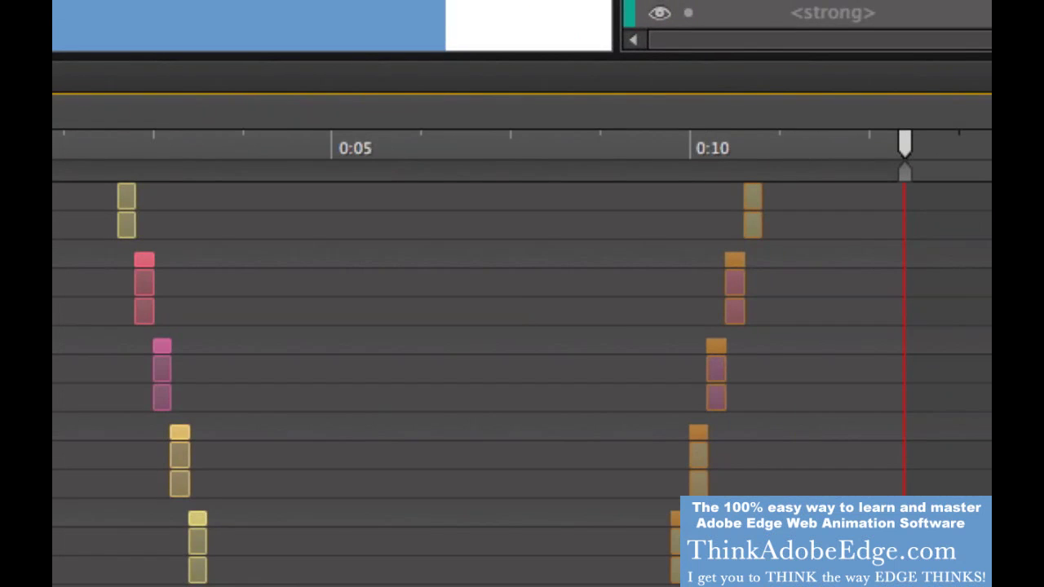
pyautogui.scroll(-5, 521, 366)
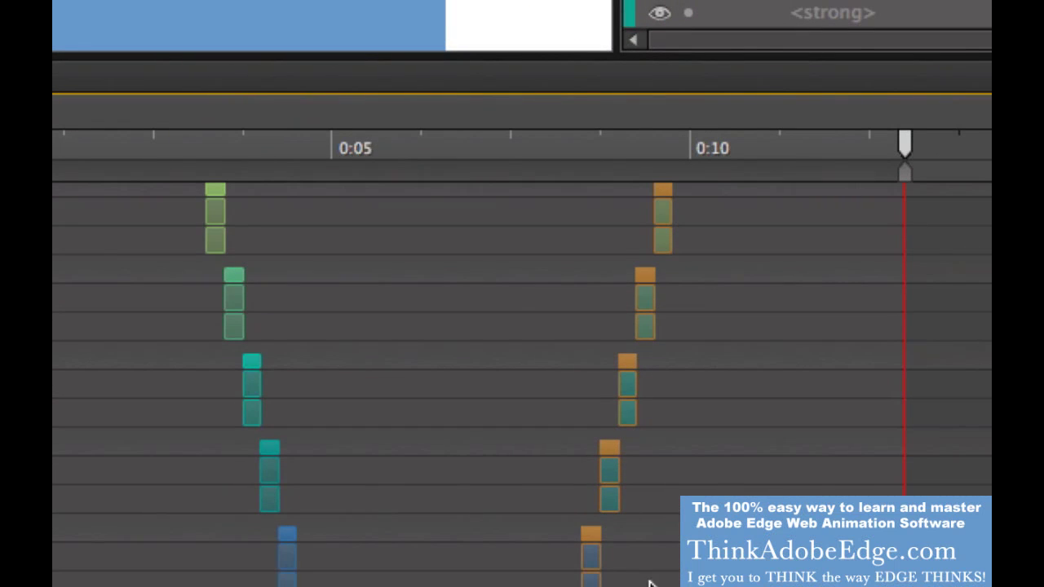
# - Set the duration of the light green letter's return opacity transition and the blue letter's return transitions to 100 ms
pyautogui.moveTo(527, 261); pyautogui.dragTo(538, 559)
pyautogui.hotkey('ctrl', 'z')
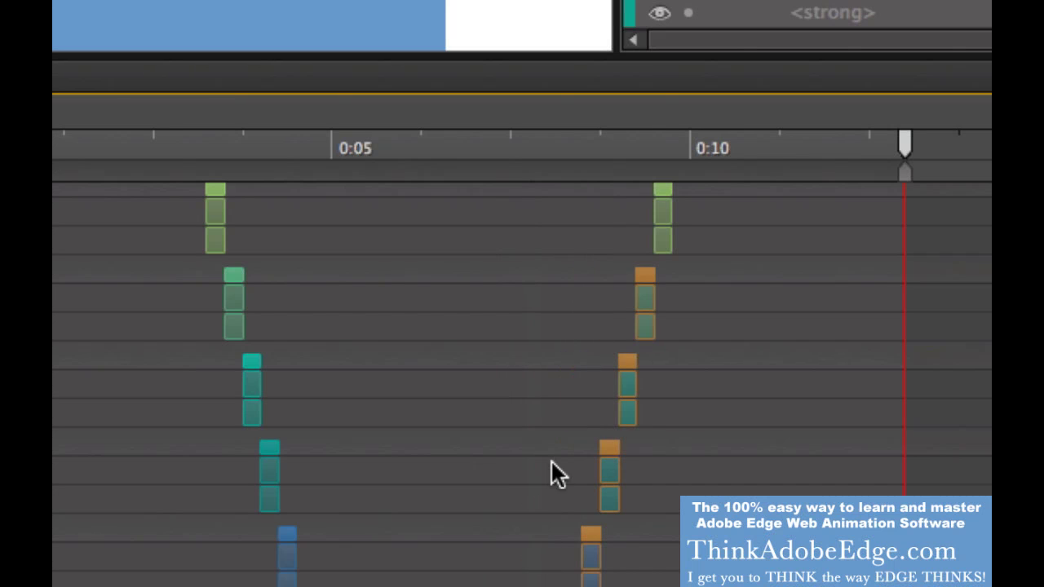
pyautogui.click(664, 233)
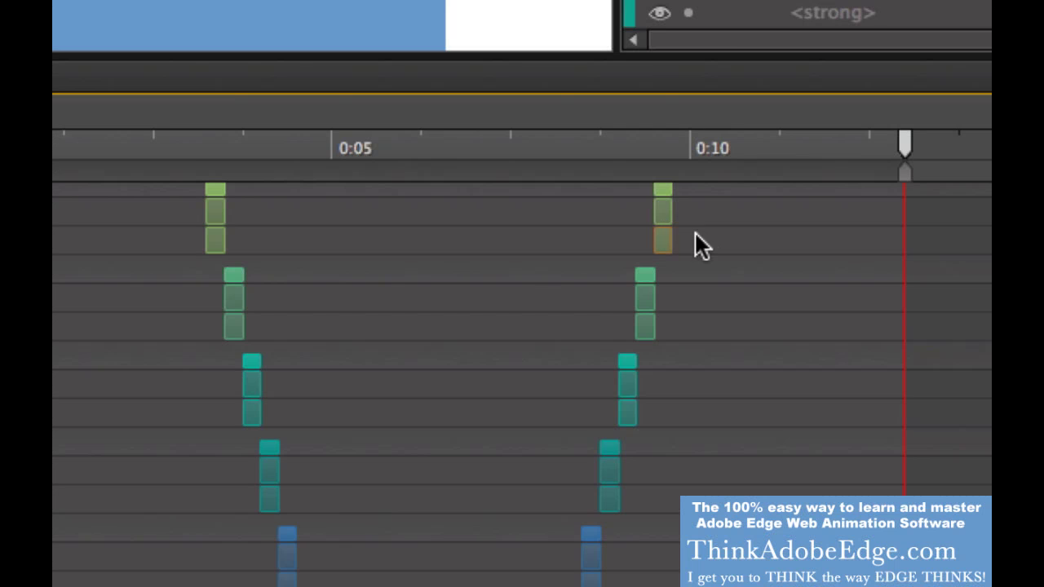
pyautogui.click(663, 215)
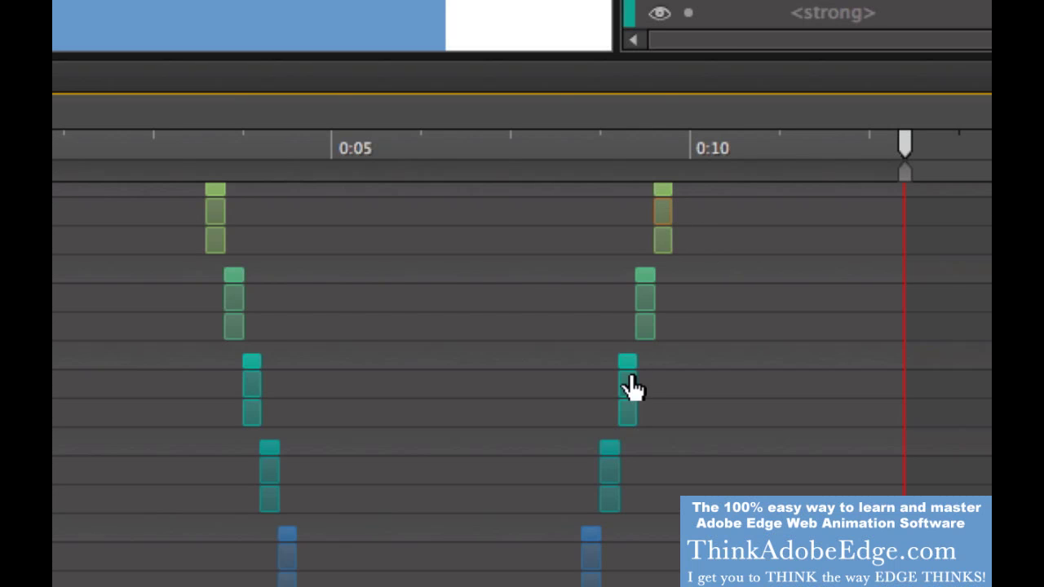
pyautogui.keyDown('shift'); pyautogui.click(591, 535); pyautogui.keyUp('shift')
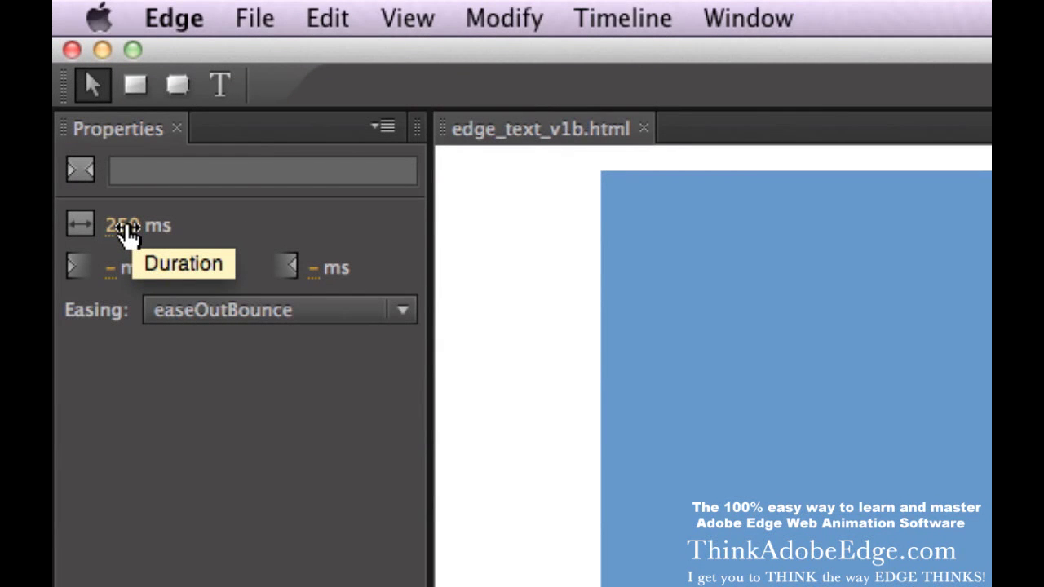
pyautogui.click(127, 227)
pyautogui.write('100')
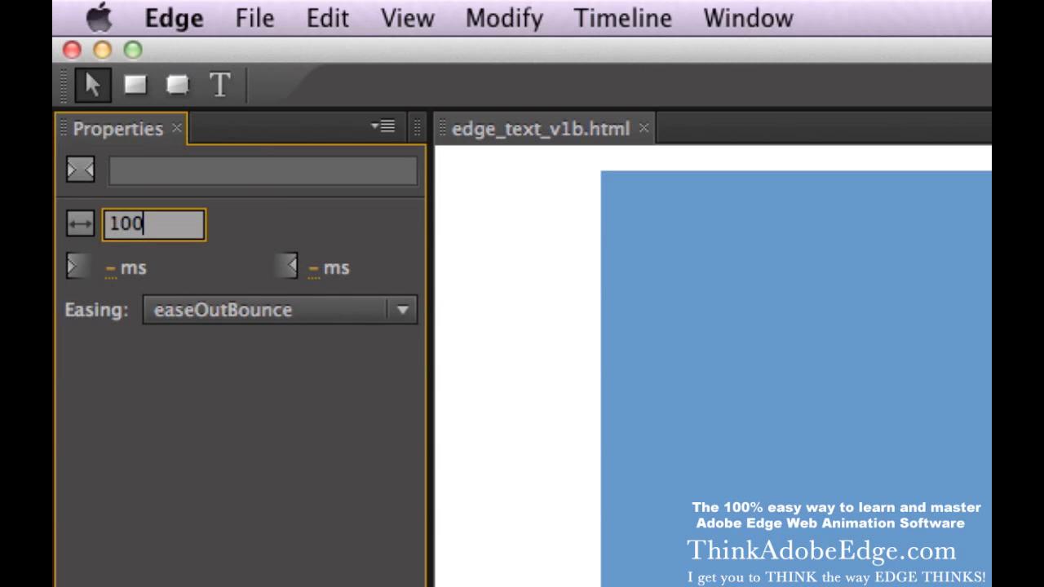
pyautogui.press('Return')
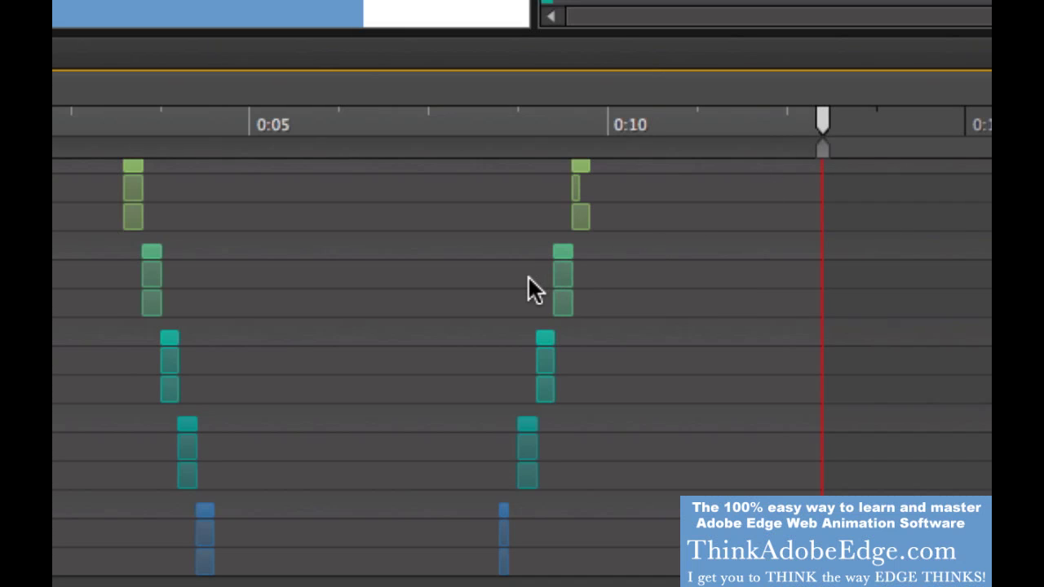
# - Examine the start and end keyframes of the letters' return transitions between about 8 and 11 seconds
pyautogui.hotkey('ctrl', 'a')
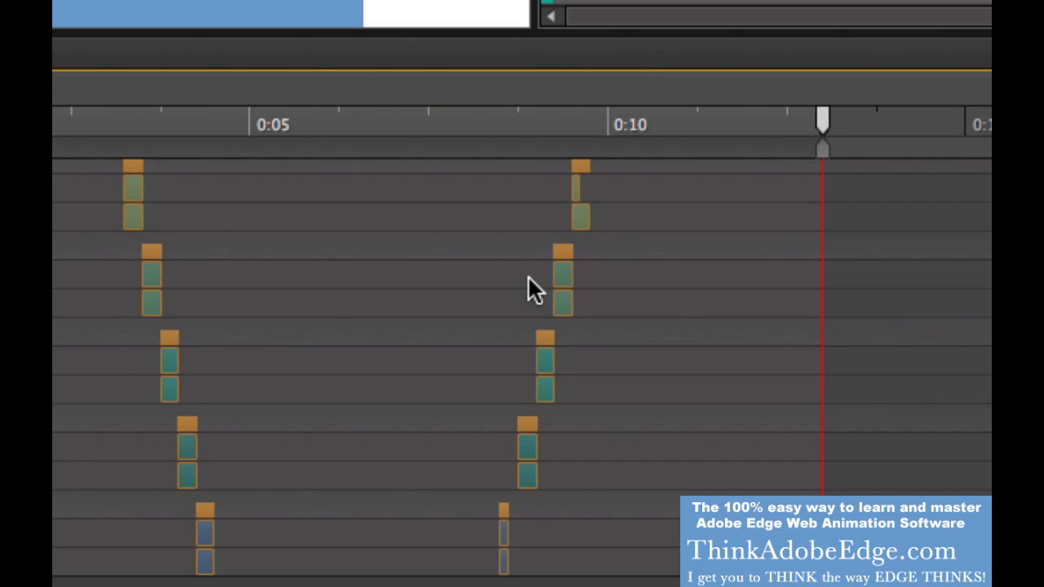
pyautogui.press('=')
pyautogui.press('=')
pyautogui.press('=')
pyautogui.press('-')
pyautogui.press('-')
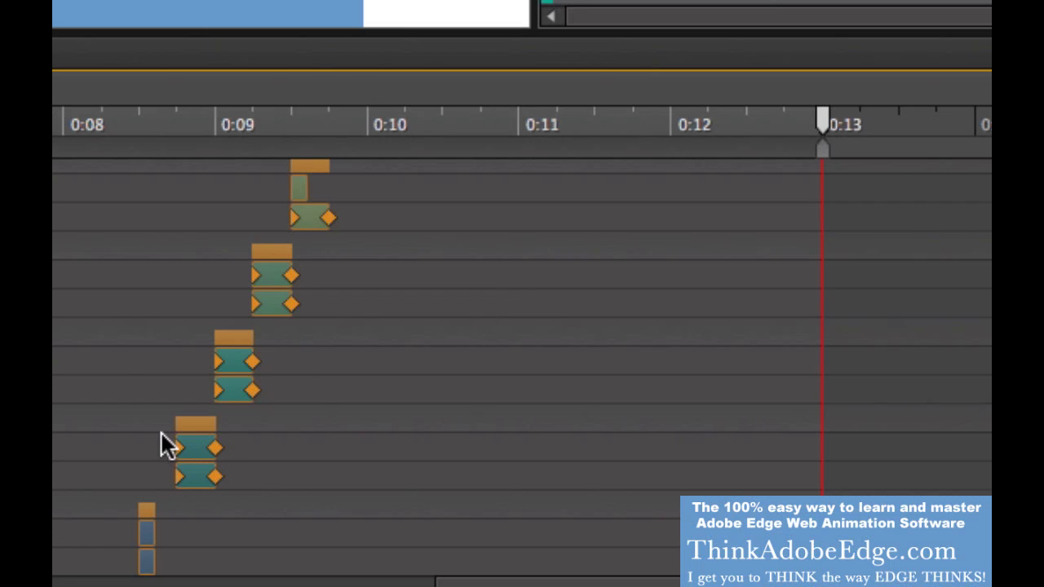
pyautogui.click(312, 366)
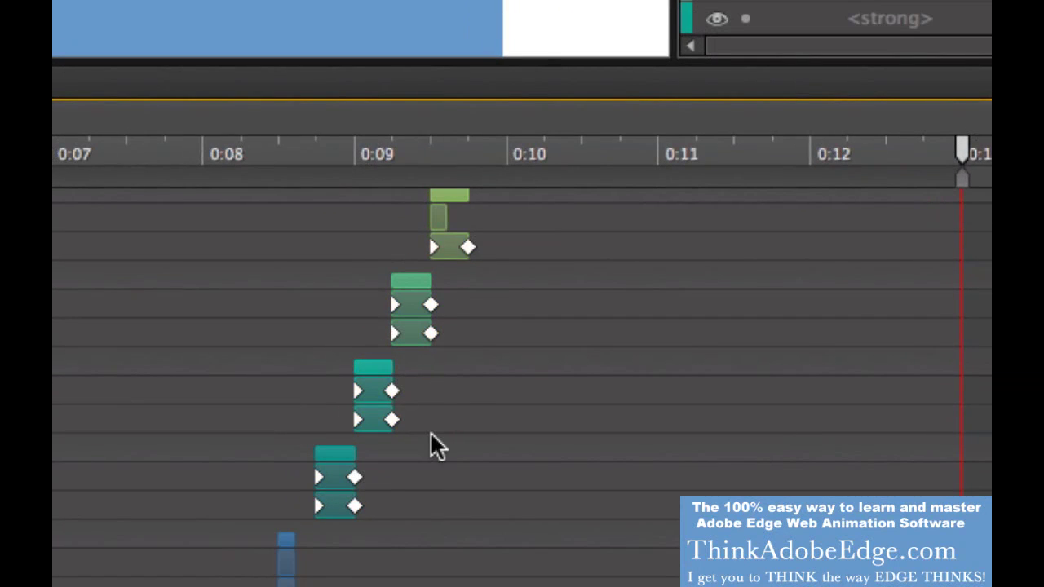
pyautogui.scroll(5, 521, 388)
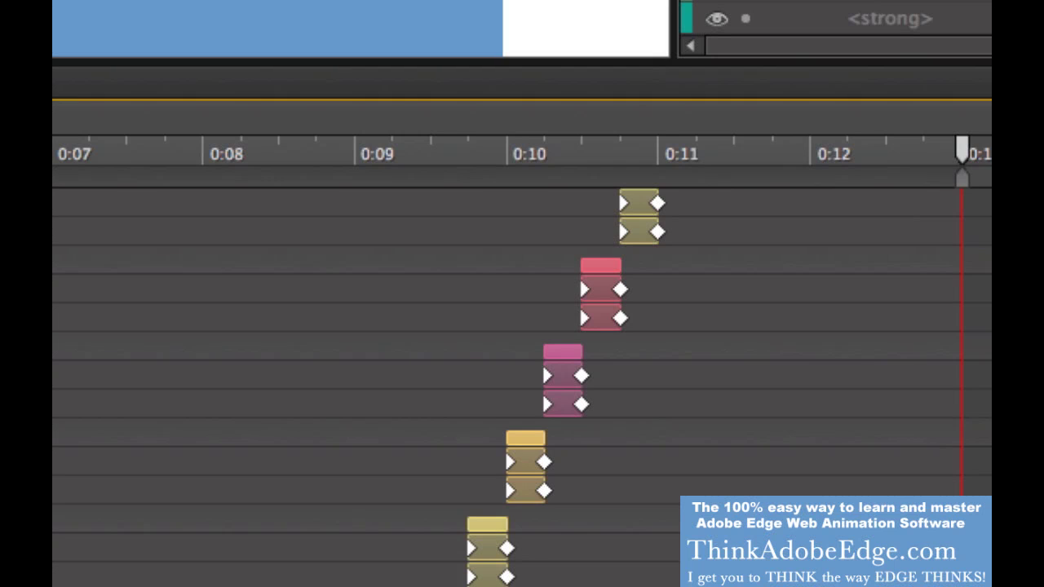
pyautogui.scroll(-5, 578, 306)
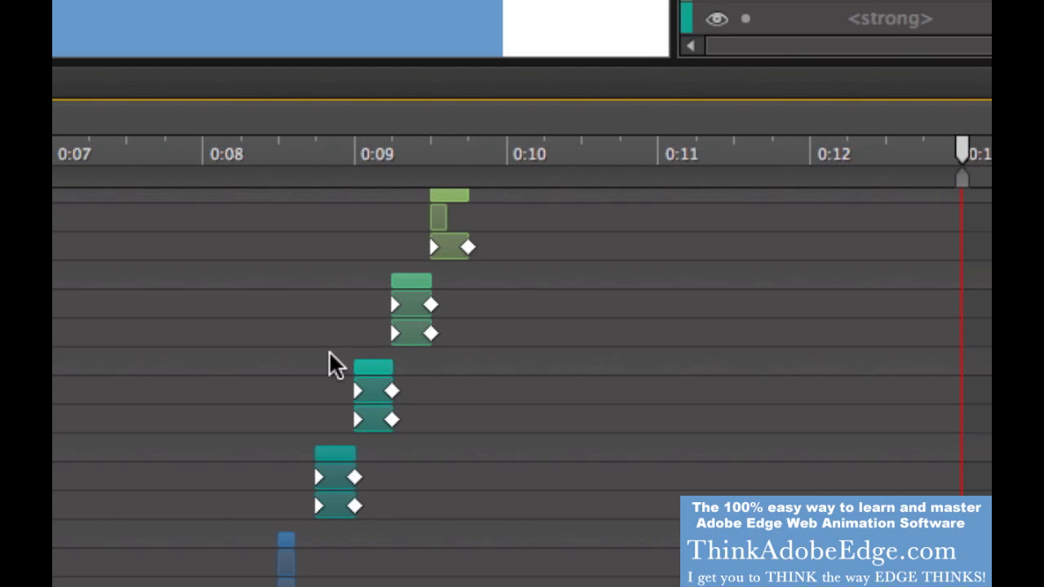
# - Shift the return transitions of the two teal letters and the green letter together about 0.15 s earlier, against the blue letter's transition
pyautogui.moveTo(315, 269); pyautogui.dragTo(499, 538)
pyautogui.moveTo(328, 498)
pyautogui.mouseDown()
pyautogui.moveTo(292, 504)
pyautogui.moveTo(318, 506)
pyautogui.mouseUp()
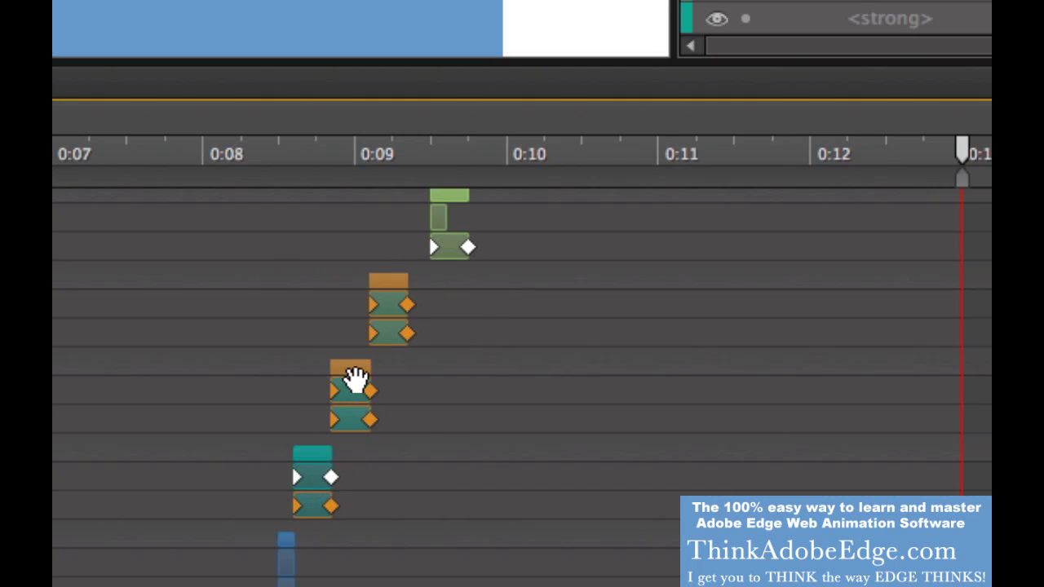
pyautogui.click(457, 291)
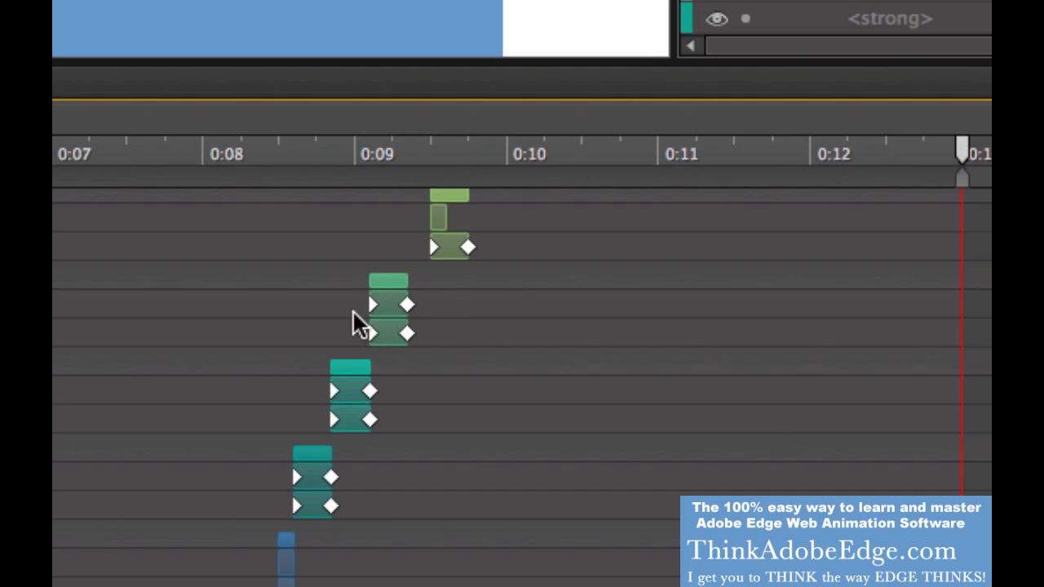
# - Spread out the return transitions, starting the upper teal letter at about 9.35 s, the green at 10.15 s and the light green at 11.15 s
pyautogui.click(359, 372)
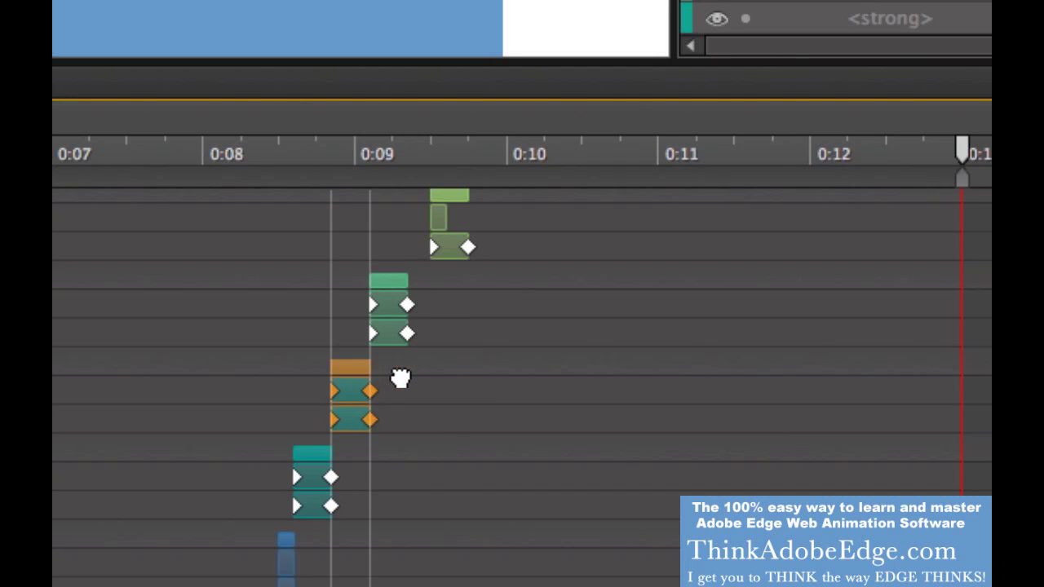
pyautogui.moveTo(396, 378); pyautogui.dragTo(424, 377)
pyautogui.click(414, 283)
pyautogui.moveTo(418, 283); pyautogui.dragTo(576, 285)
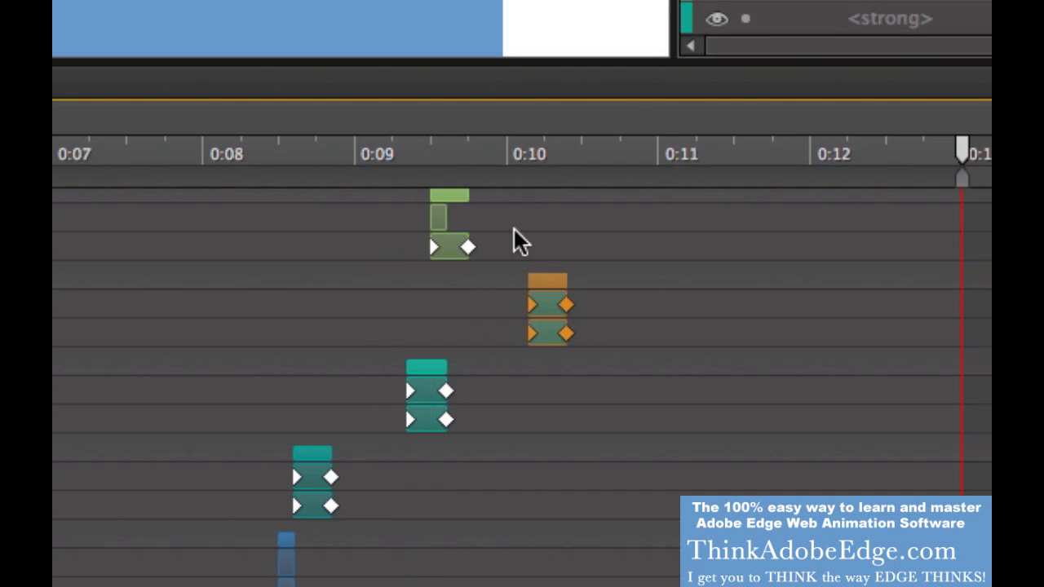
pyautogui.click(459, 210)
pyautogui.moveTo(468, 196); pyautogui.dragTo(706, 231)
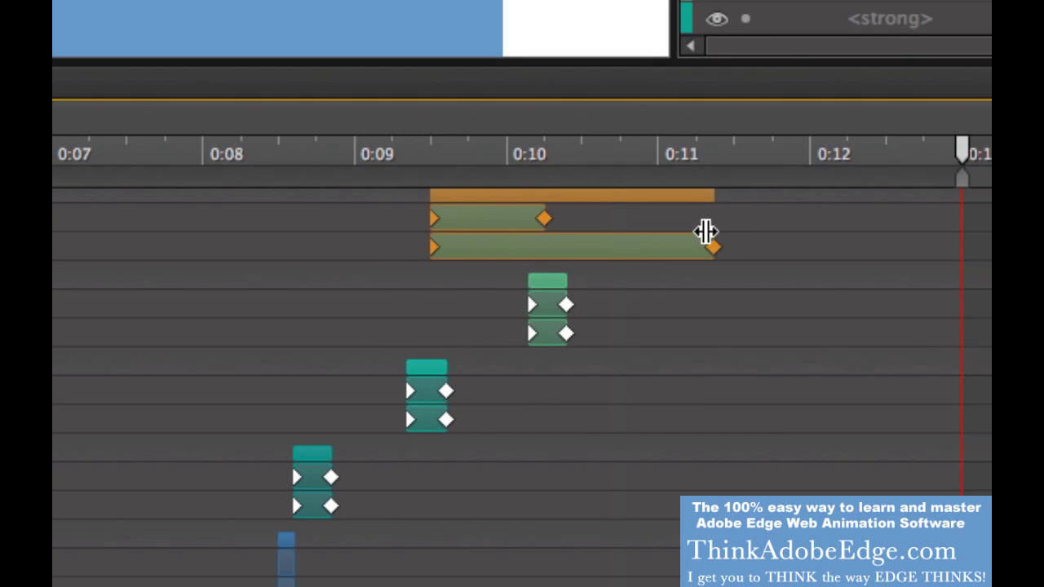
pyautogui.hotkey('ctrl', 'z')
pyautogui.moveTo(456, 195); pyautogui.dragTo(708, 213)
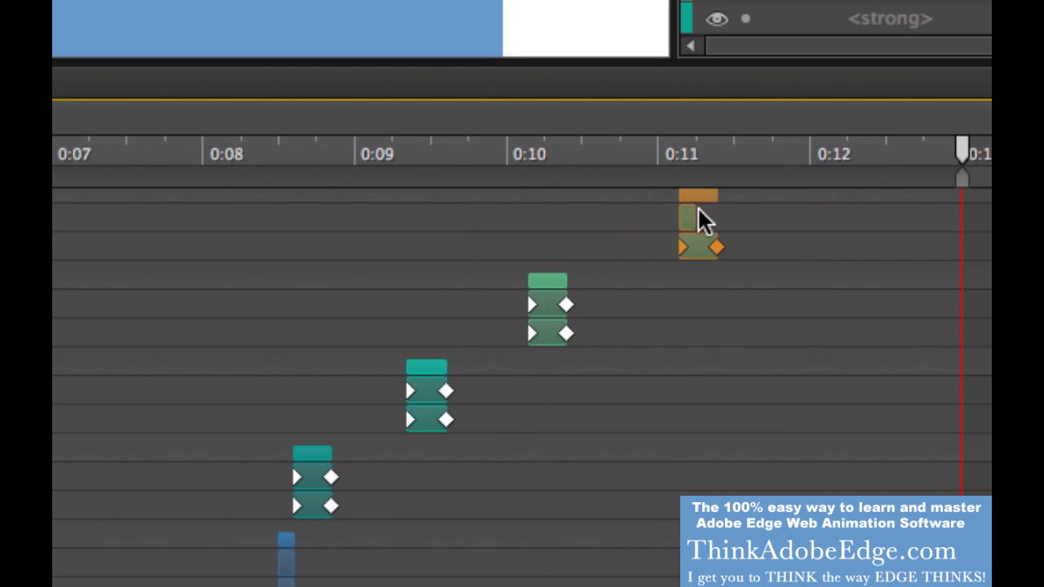
# - Close the gaps between the four letters' return transitions one by one so they run end to end from about 8.6 s
pyautogui.moveTo(269, 221); pyautogui.dragTo(764, 481)
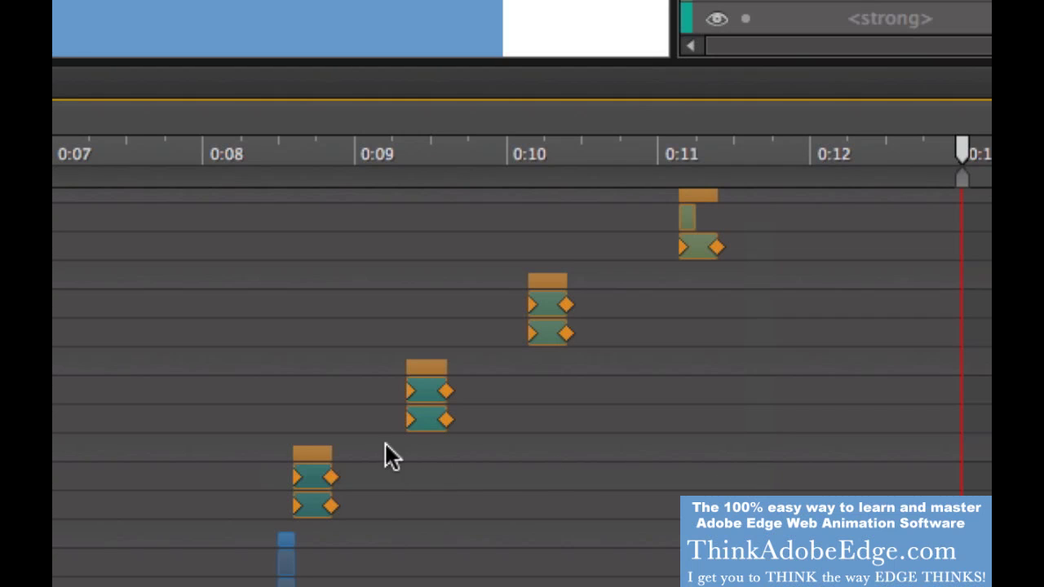
pyautogui.click(314, 458)
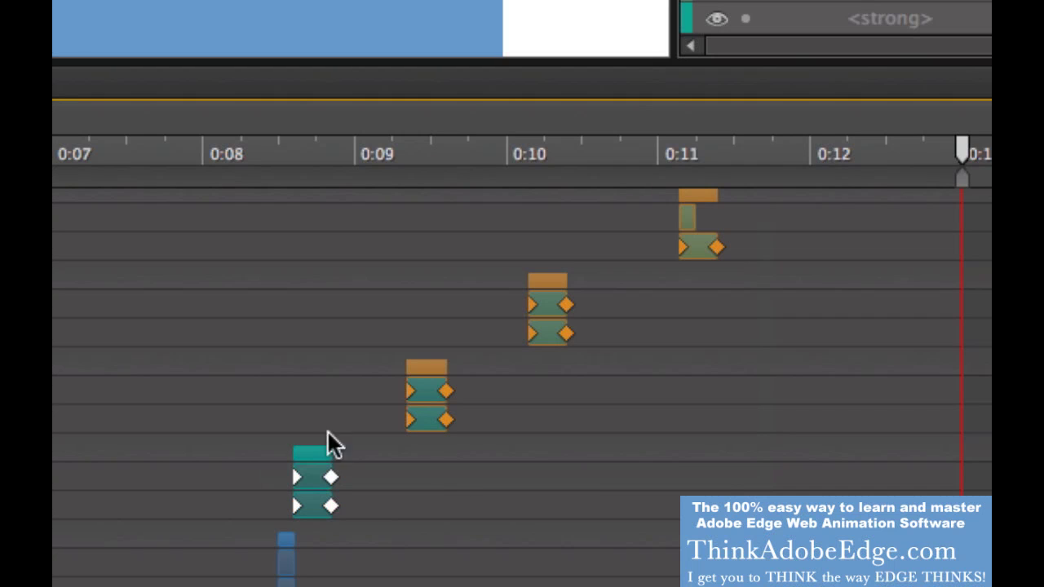
pyautogui.moveTo(420, 380); pyautogui.dragTo(345, 385)
pyautogui.keyDown('shift'); pyautogui.click(350, 370); pyautogui.keyUp('shift')
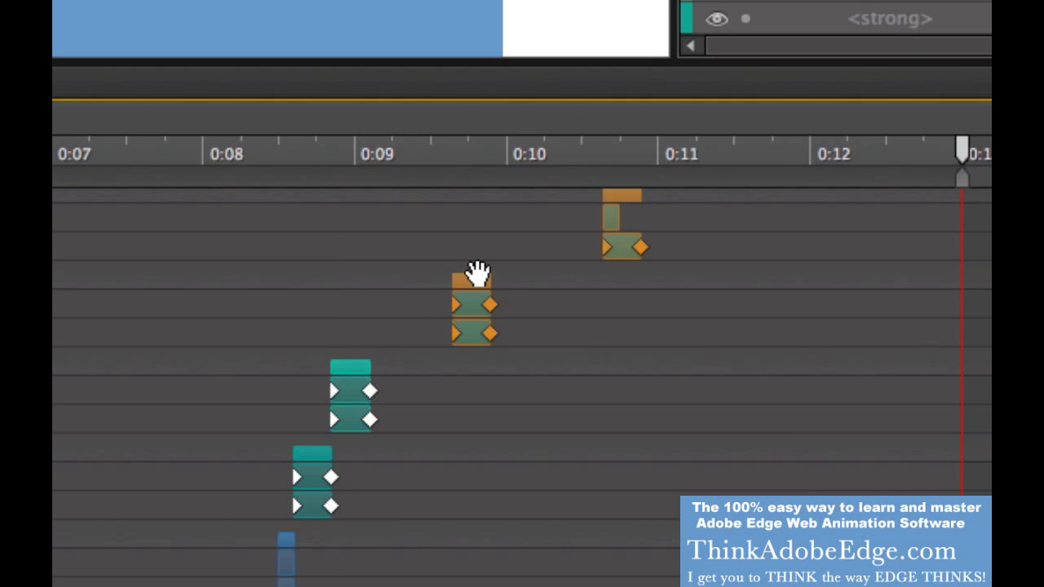
pyautogui.moveTo(467, 277); pyautogui.dragTo(385, 283)
pyautogui.keyDown('shift'); pyautogui.click(403, 297); pyautogui.keyUp('shift')
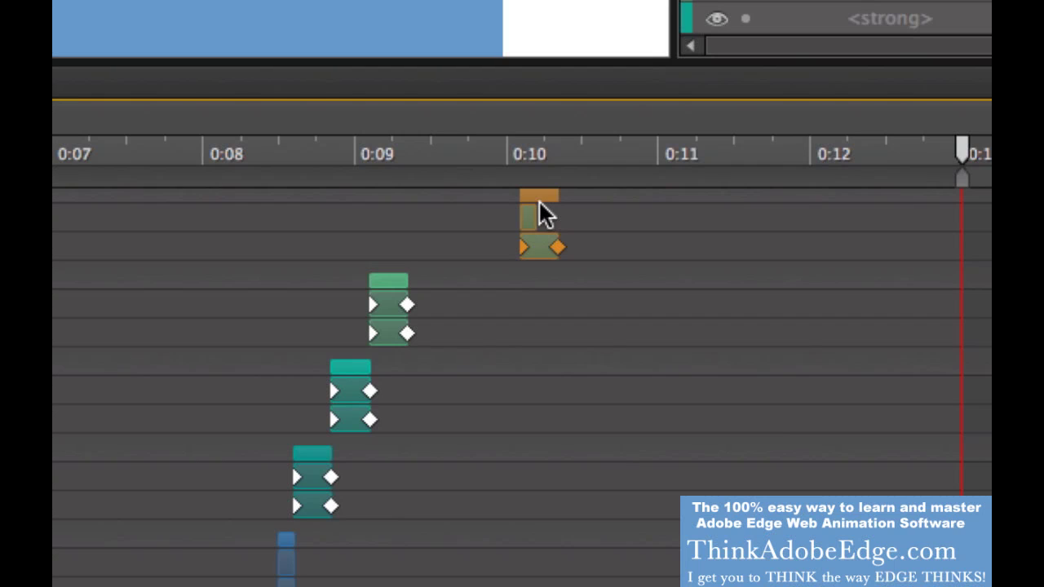
pyautogui.keyDown('shift'); pyautogui.click(396, 294); pyautogui.keyUp('shift')
pyautogui.keyDown('shift'); pyautogui.click(395, 293); pyautogui.keyUp('shift')
pyautogui.keyDown('shift'); pyautogui.click(396, 294); pyautogui.keyUp('shift')
pyautogui.keyDown('shift'); pyautogui.click(393, 291); pyautogui.keyUp('shift')
pyautogui.moveTo(542, 198); pyautogui.dragTo(420, 227)
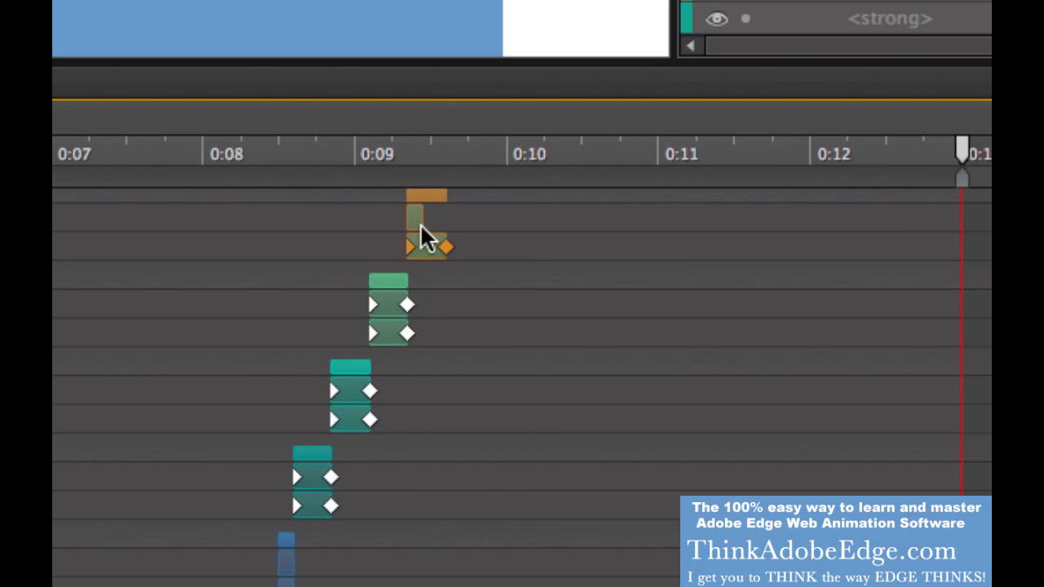
# - Examine how selecting and deselecting the first letter's opening transition at 0:00 switches between transition and element properties
pyautogui.press('=')
pyautogui.press('=')
pyautogui.press('=')
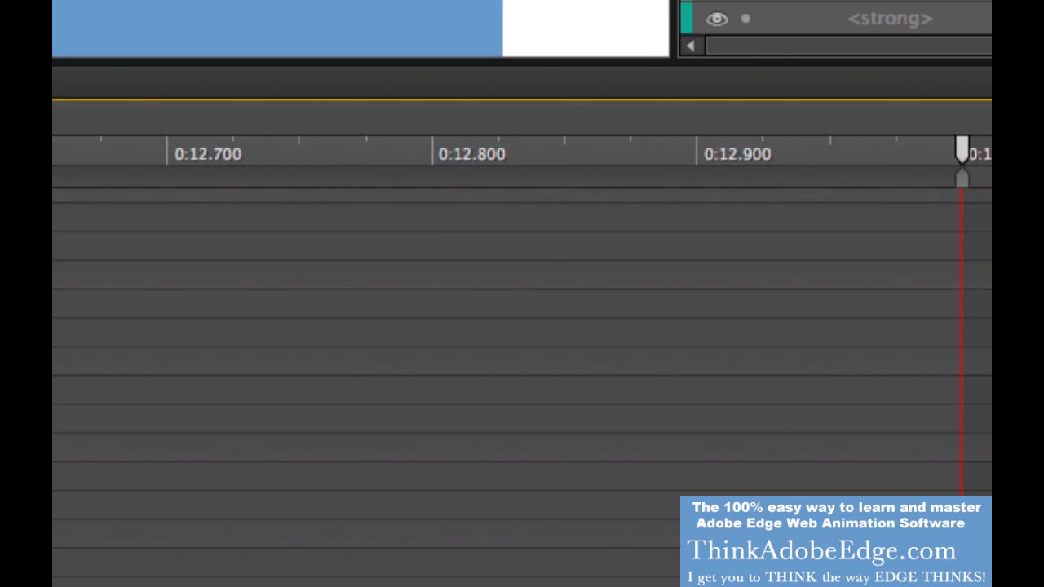
pyautogui.hscroll(-15, 522, 342)
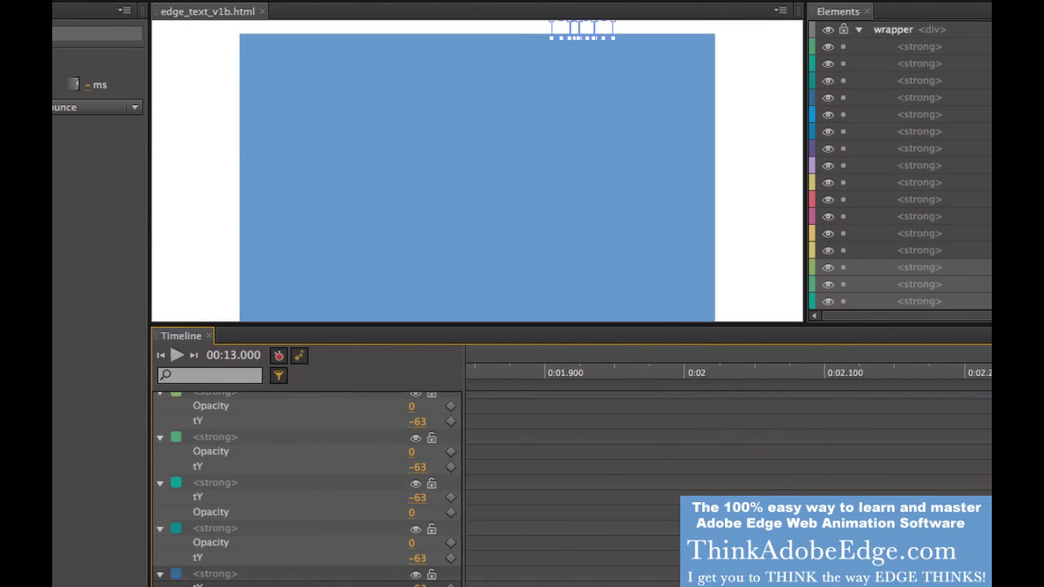
pyautogui.hscroll(-10, 728, 457)
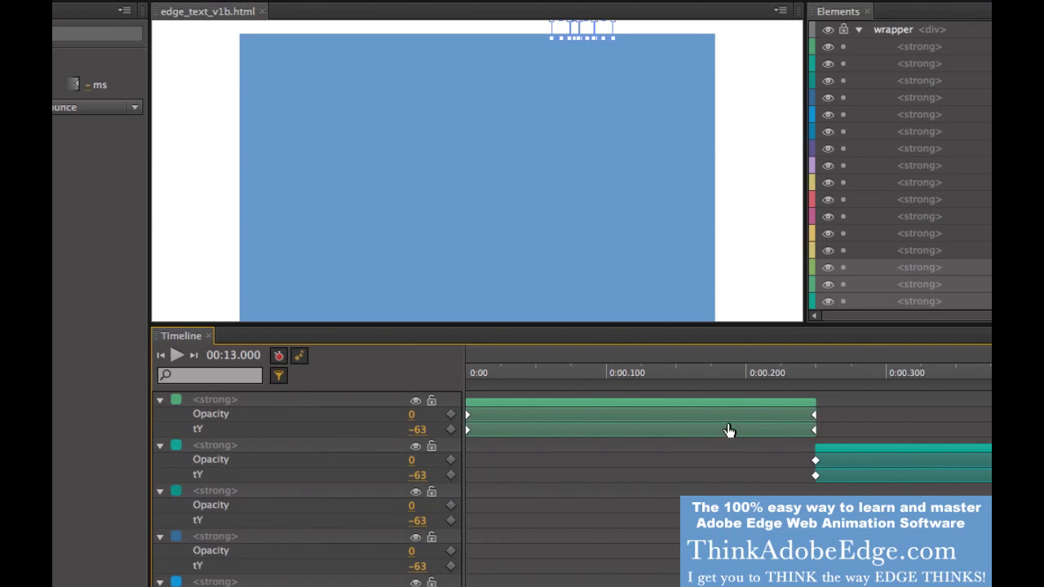
pyautogui.click(714, 402)
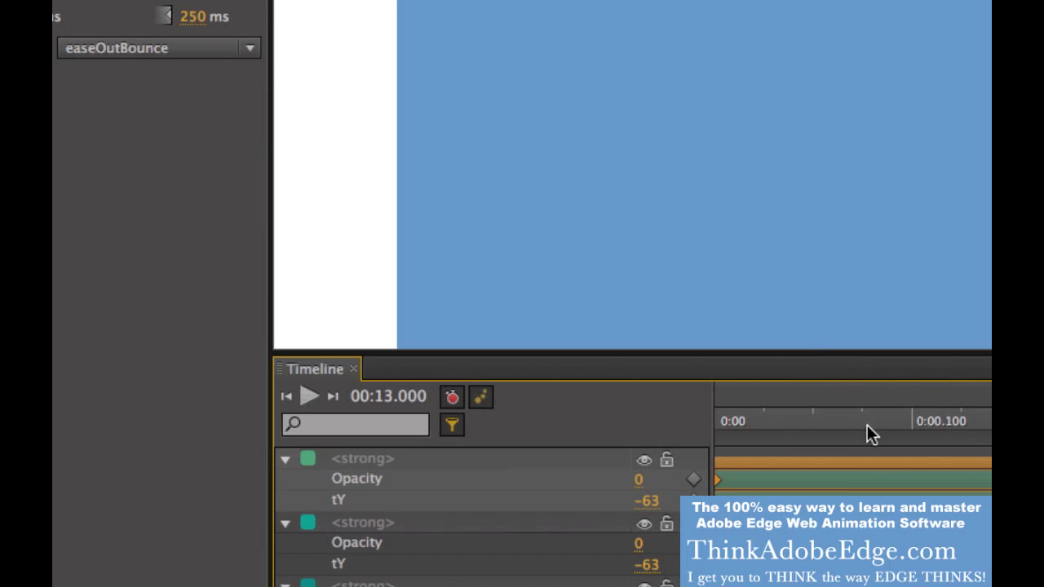
pyautogui.click(876, 463)
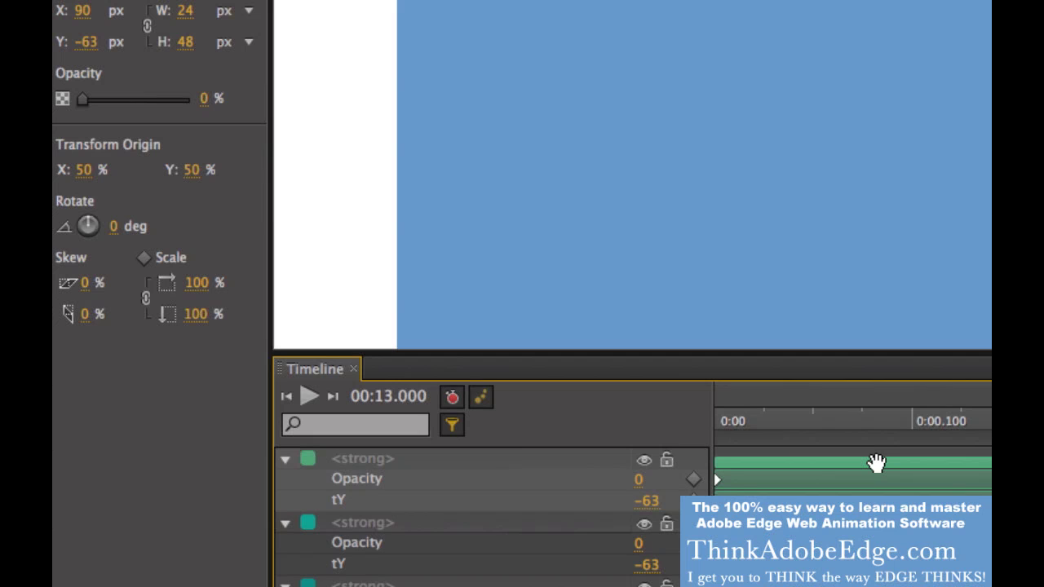
pyautogui.click(876, 464)
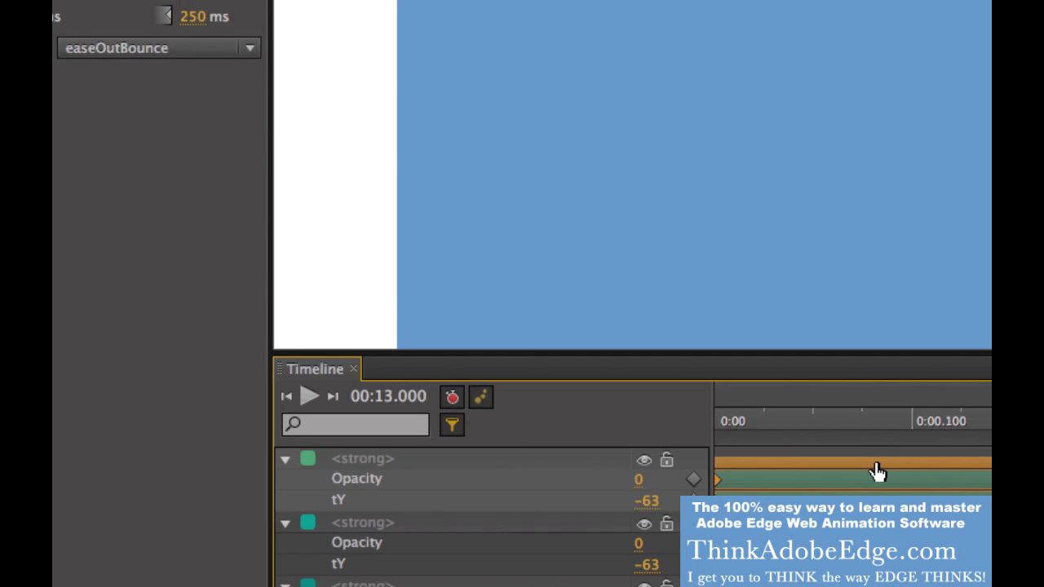
pyautogui.click(875, 463)
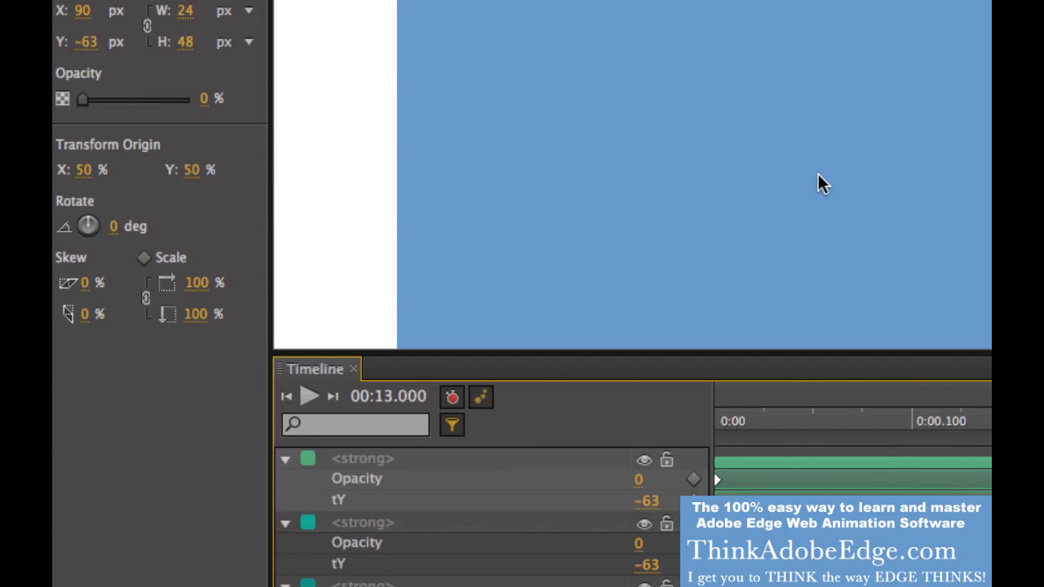